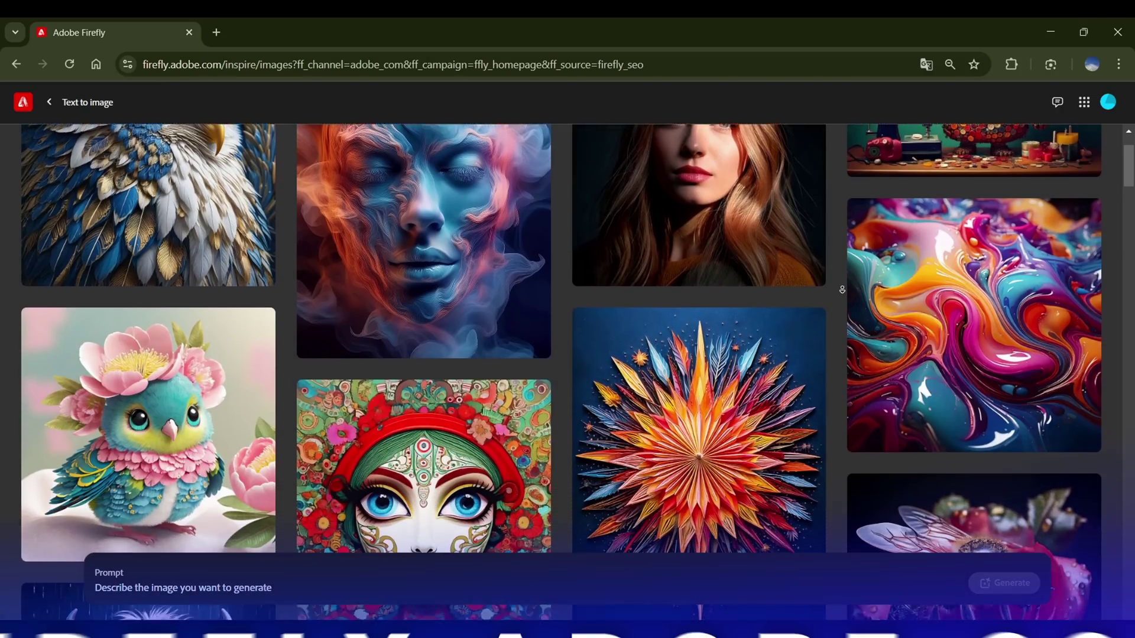
scroll(842, 290, "down", 9)
scroll(842, 290, "down", 2)
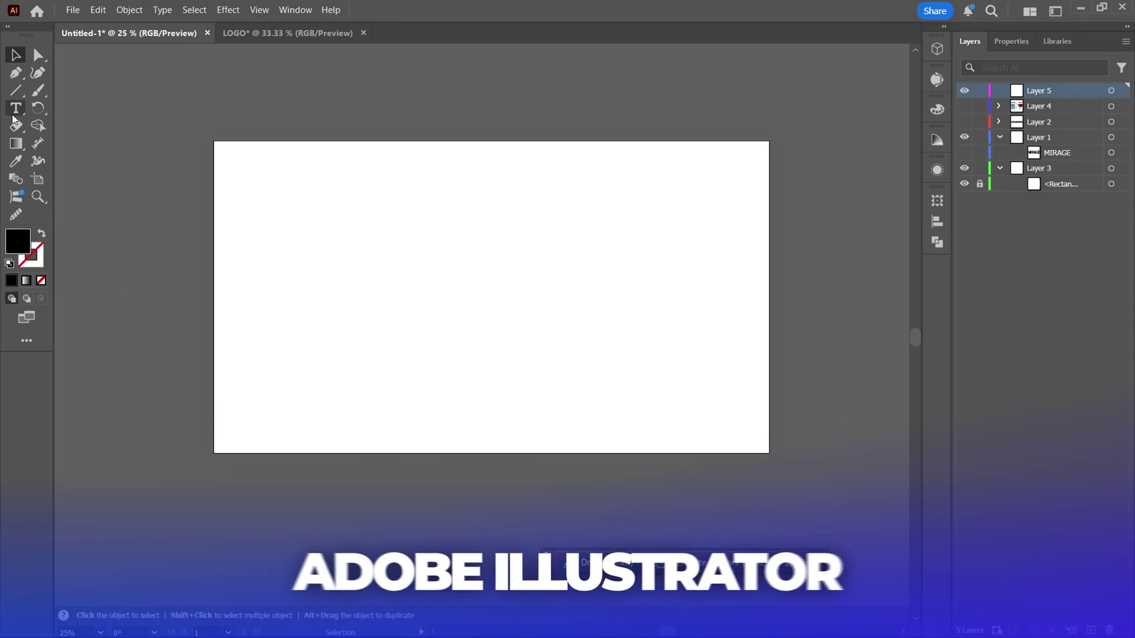
Step: Add the text "Sylver" in Estrella Early at 88 pt on the blank artboard
left_click(413, 282)
key("ctrl+plus")
key("ctrl+plus")
key("ctrl+plus")
scroll(417, 305, "left", 1)
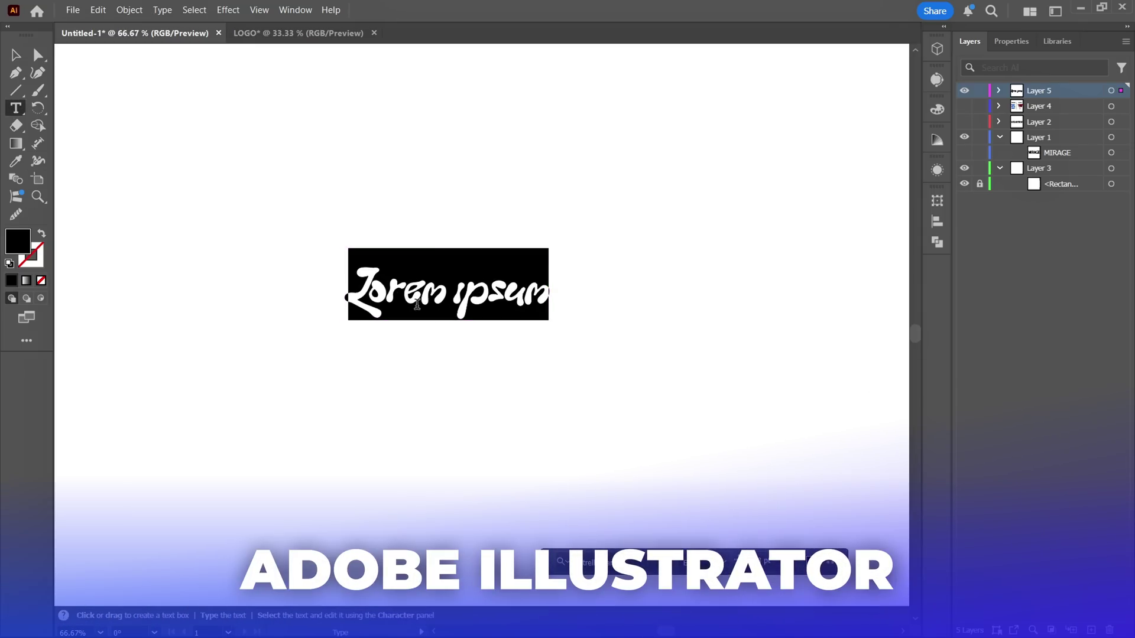
type("Sylver")
key("Escape")
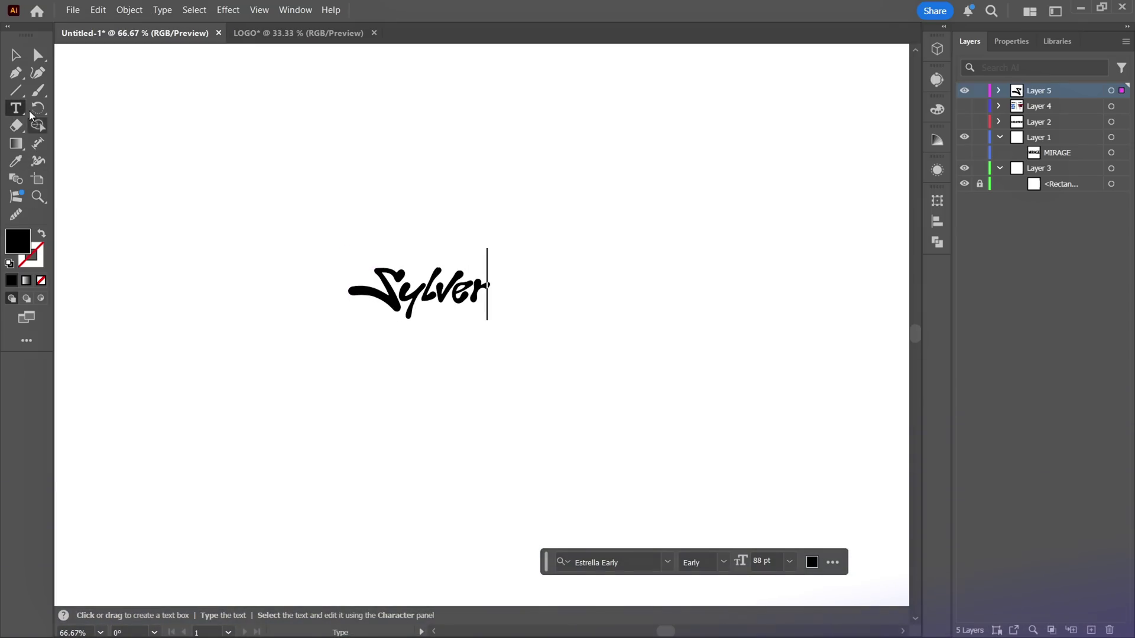
Step: Enlarge the Sylver wordmark, fill it with dark blue and place it in the artboard's upper-left area
left_click_drag(406, 324, 424, 517)
key("ctrl+minus")
key("ctrl+minus")
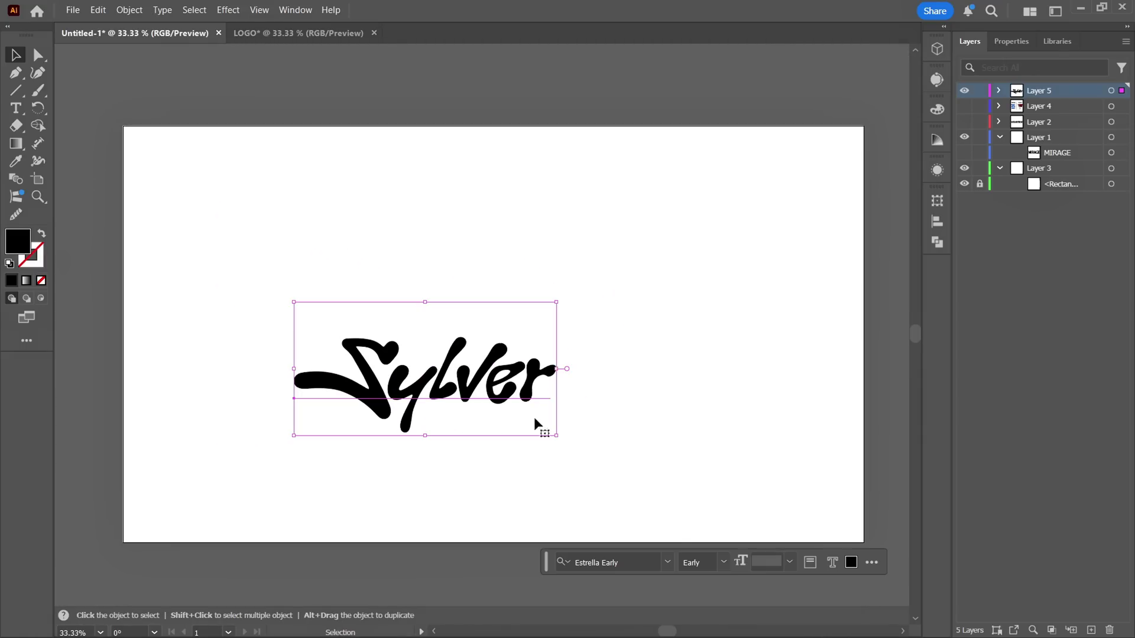
left_click(851, 562)
left_click(951, 439)
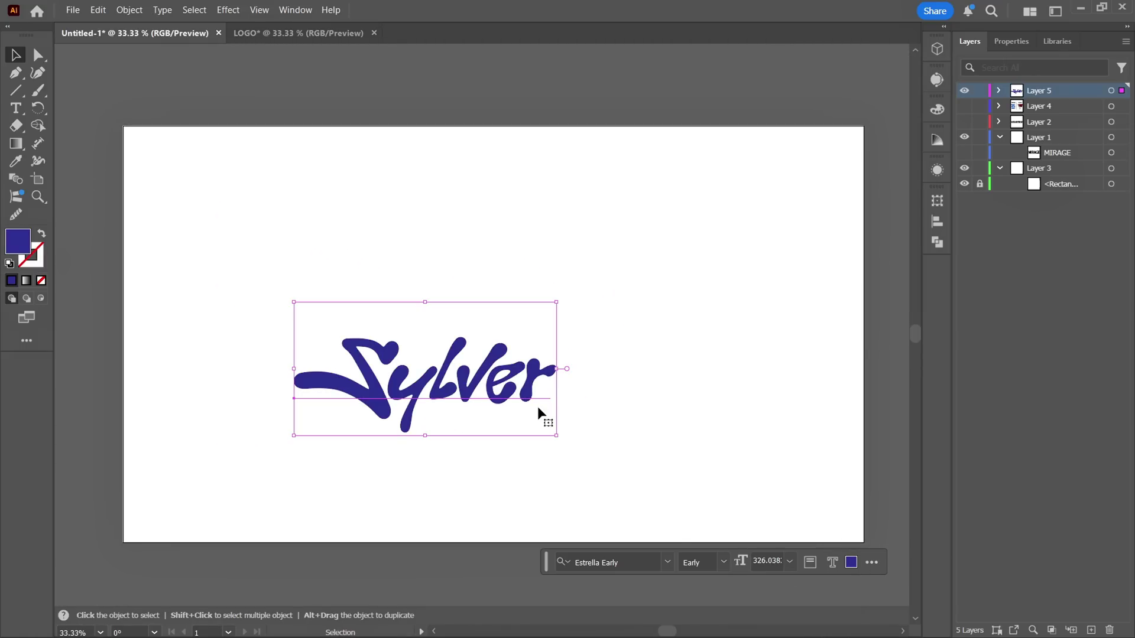
mouse_move(481, 375)
left_mouse_down()
mouse_move(314, 346)
mouse_move(318, 264)
left_mouse_up()
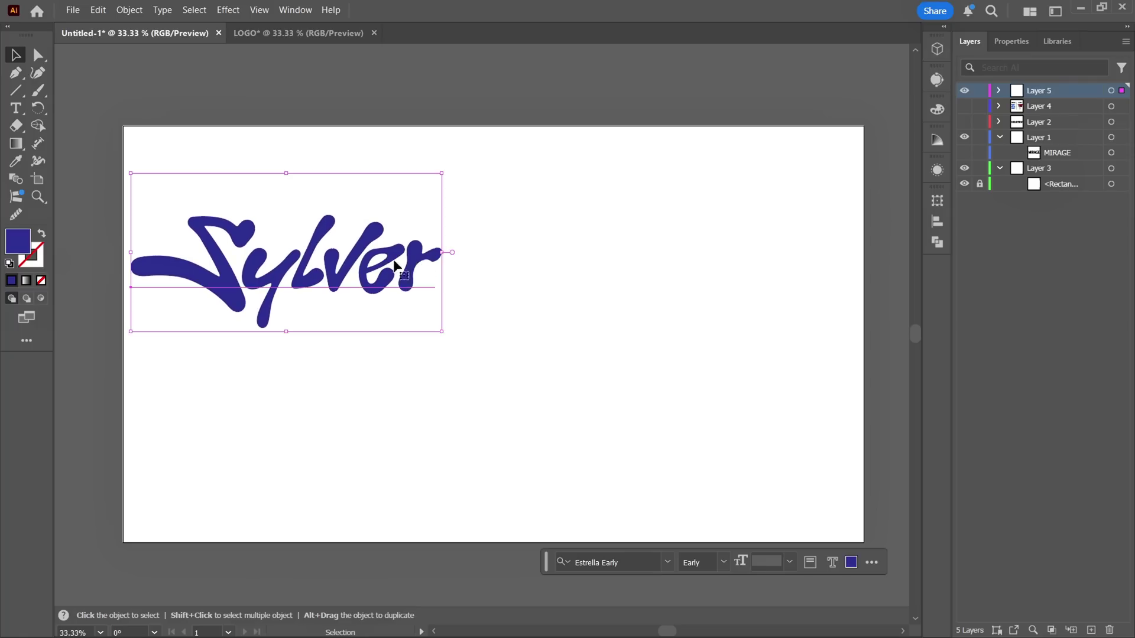
Step: Add a second text object below the Sylver wordmark and clear the typed letters for a new word
key("ctrl+shift+a")
key("t")
left_click(396, 426)
type("Sylver")
key("shift+Left")
key("shift+Left")
key("shift+Left")
key("shift+Left")
key("shift+Left")
key("BackSpace")
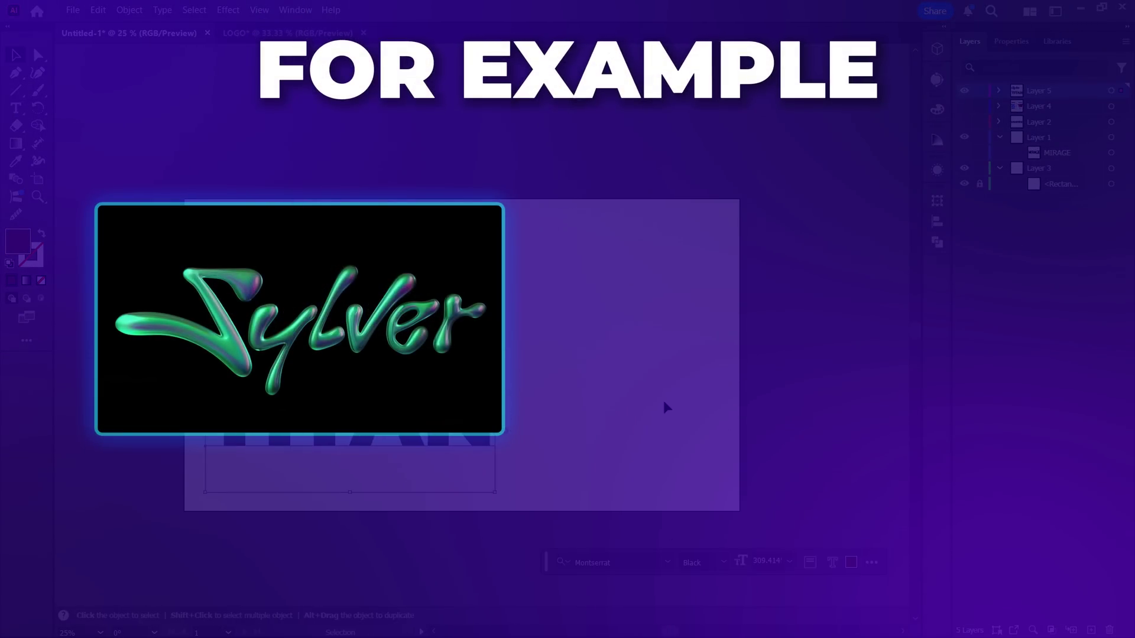
Step: Enter GUM as the text of another wordmark and toggle the visibility of Layer 4
type("t")
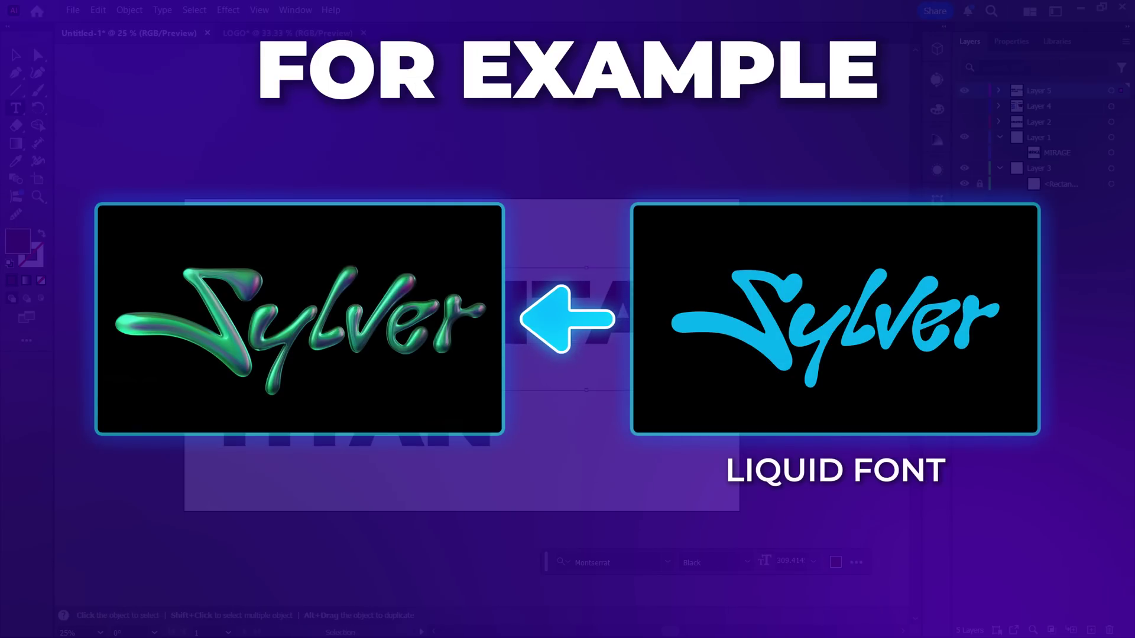
type("GUM")
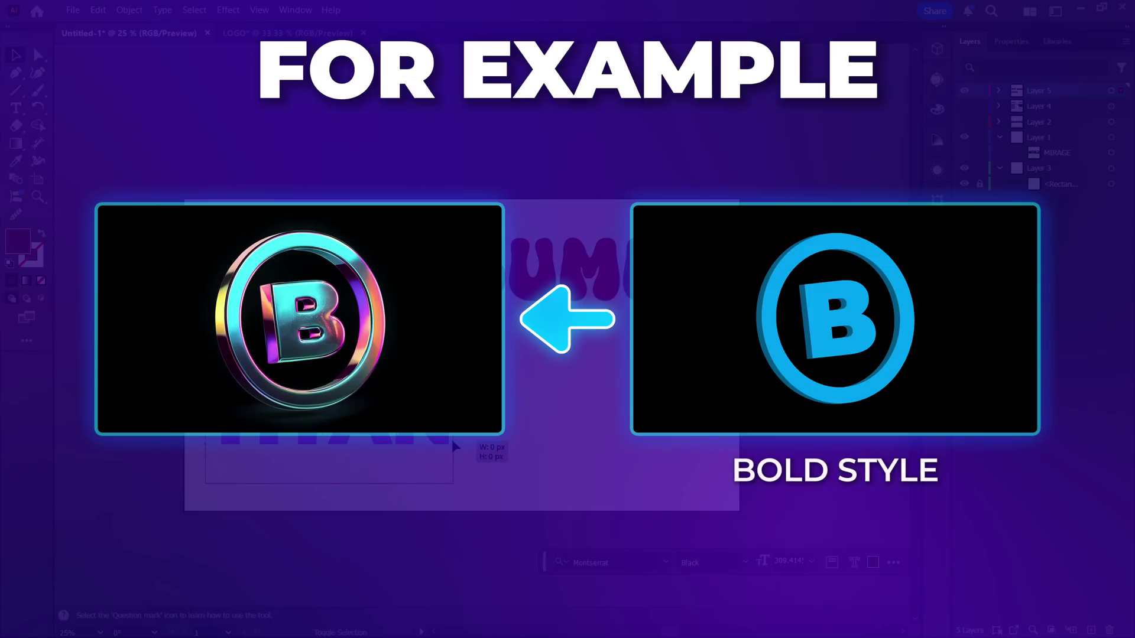
left_click_drag(432, 442, 686, 449)
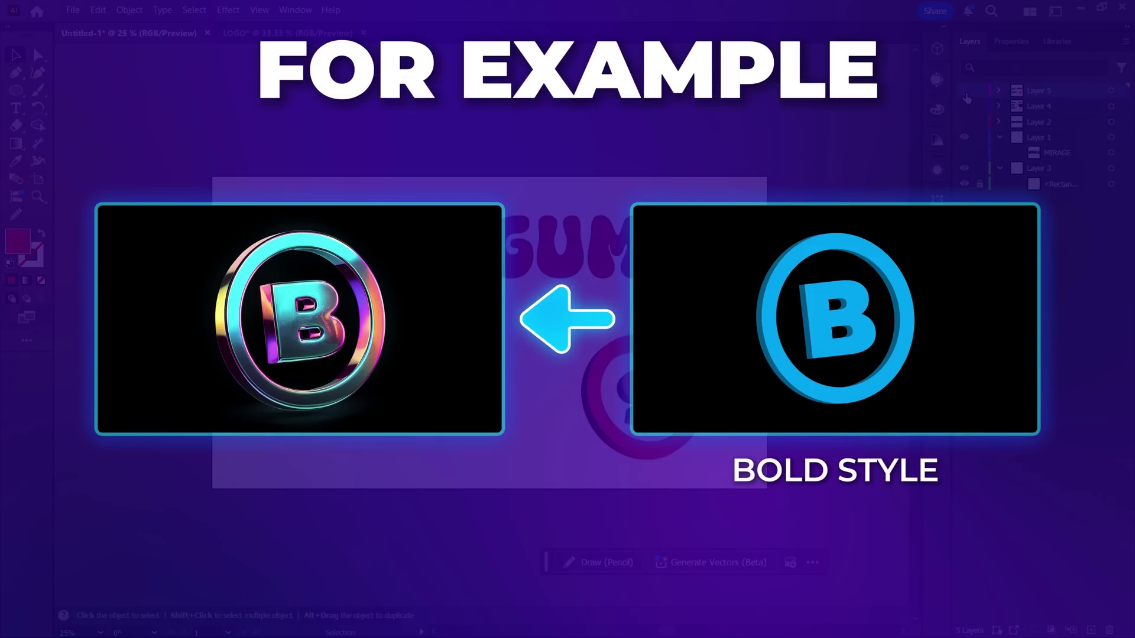
left_click(964, 106)
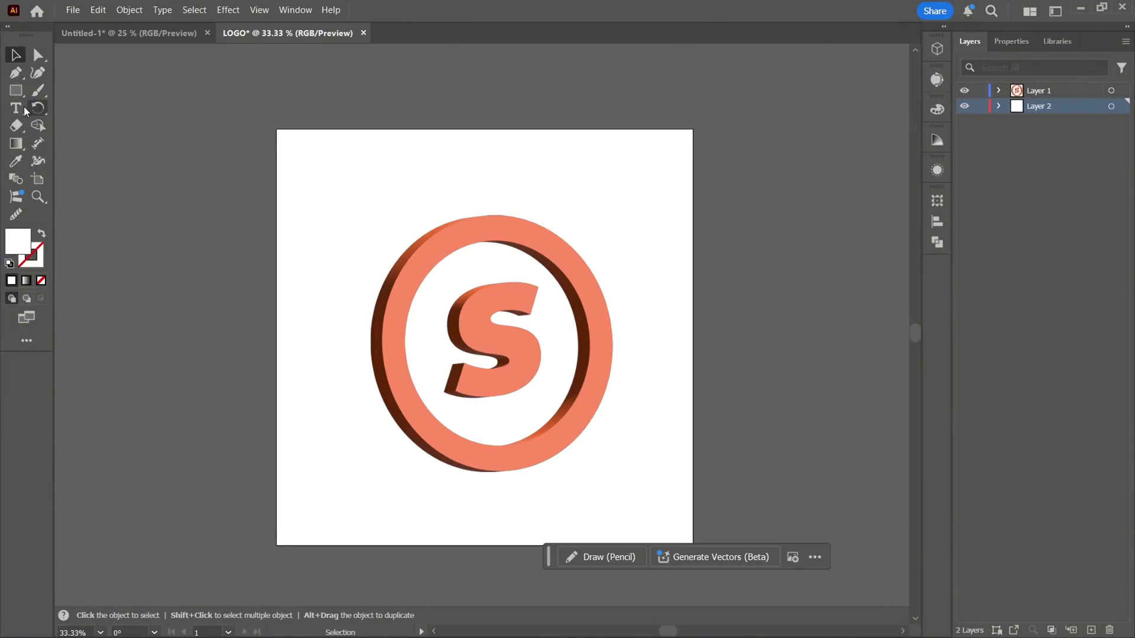
Step: Draw a white rectangle covering the whole artboard behind the 3D S logo
left_click_drag(276, 130, 693, 544)
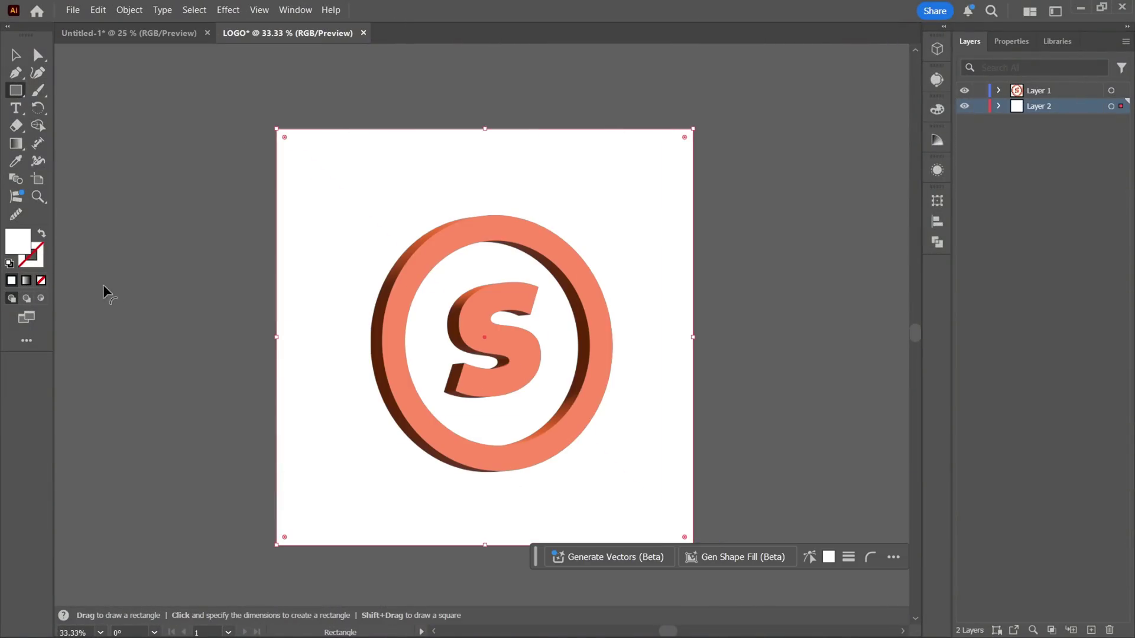
double_click(23, 244)
left_click(722, 215)
key("v")
left_click(225, 91)
Step: Export the artwork as a JPEG named LOGO into the text logo folder
left_click(73, 10)
mouse_move(104, 331)
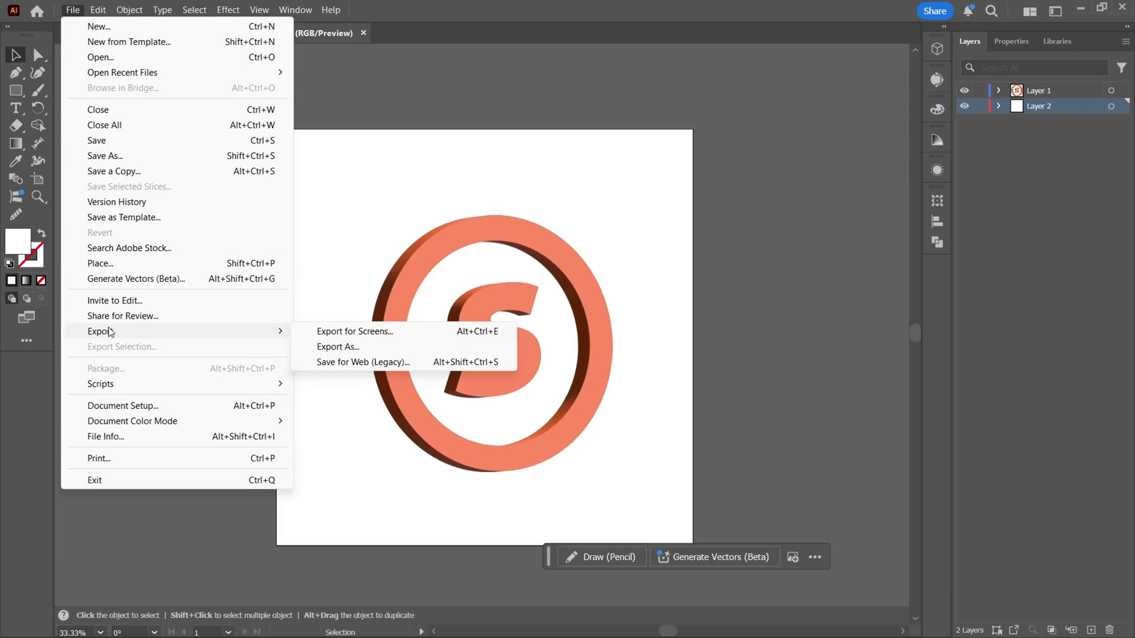
left_click(374, 346)
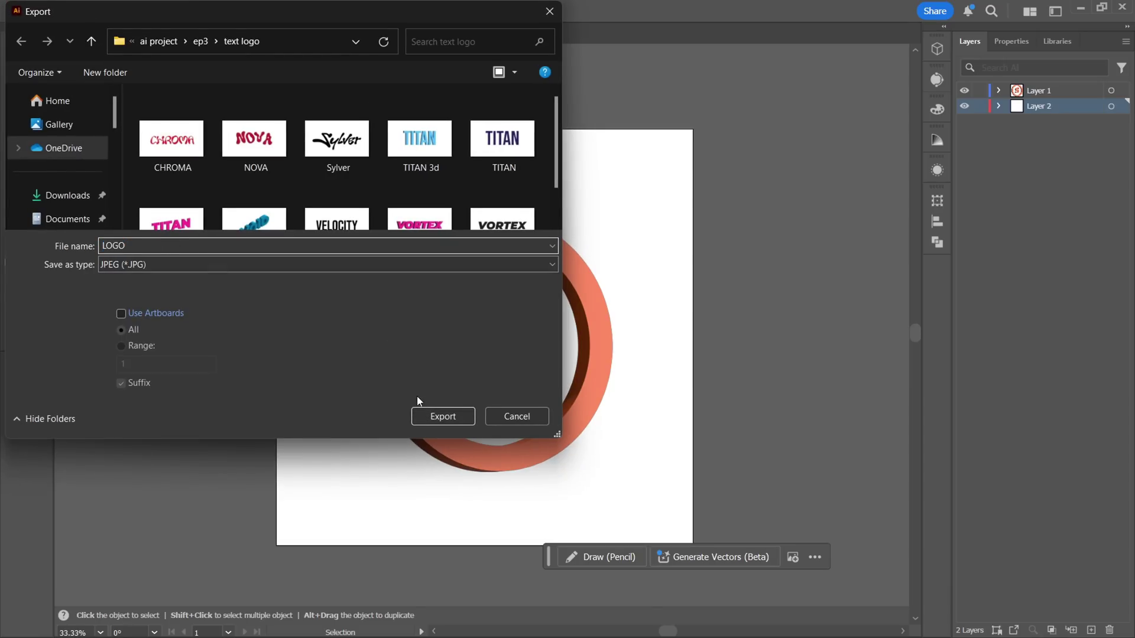
left_click(443, 417)
left_click(631, 501)
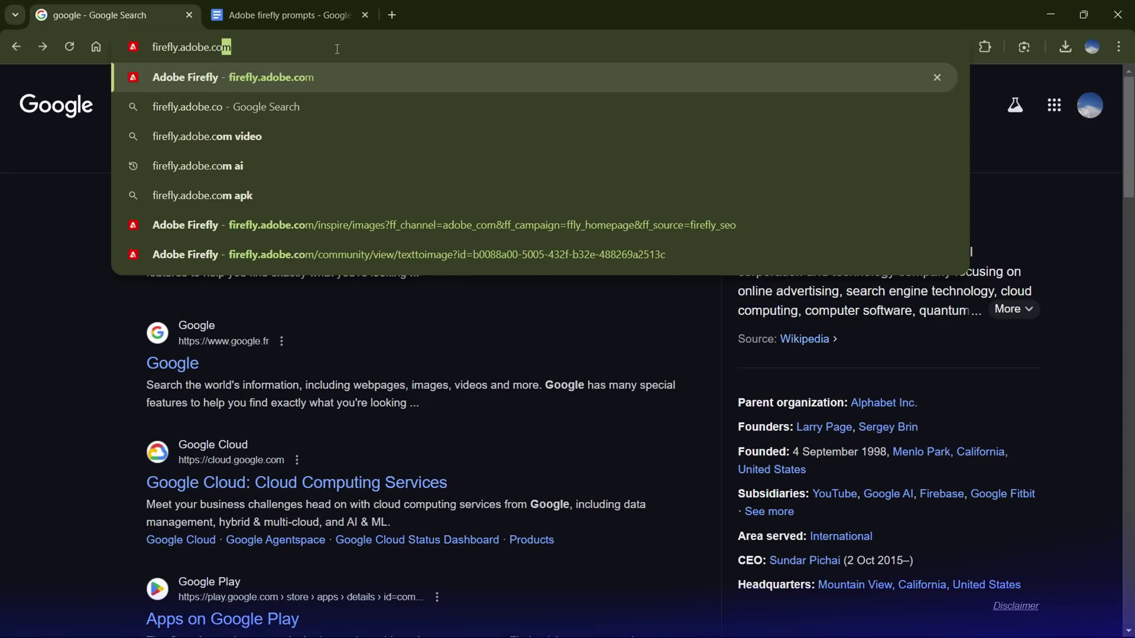
Step: Switch to the browser, open firefly.adobe.com and start text-to-image generation from the sample cloud prompt
type("m")
key("Return")
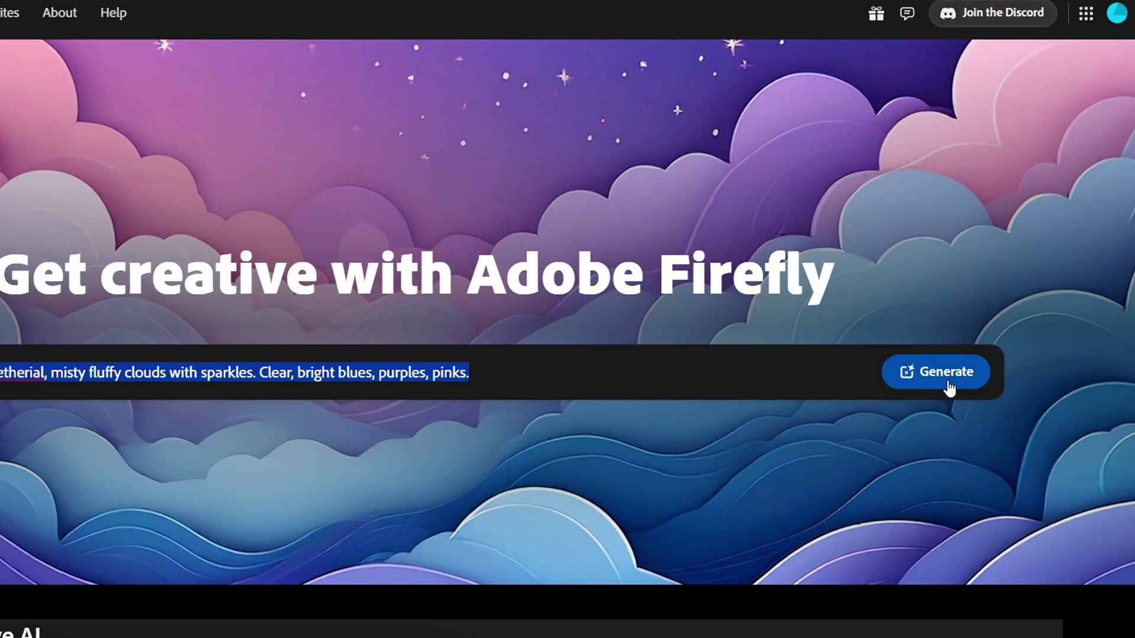
left_click(948, 386)
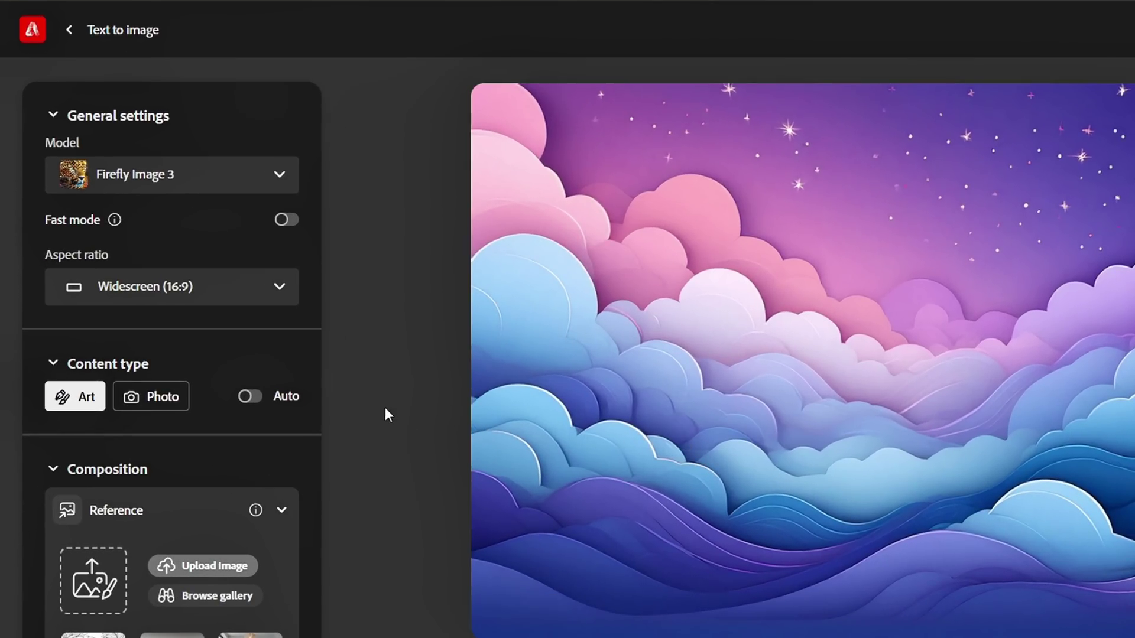
Step: Set the model to Firefly Image 3, the aspect ratio to Widescreen (16:9) and the content type to Photo
left_click(243, 181)
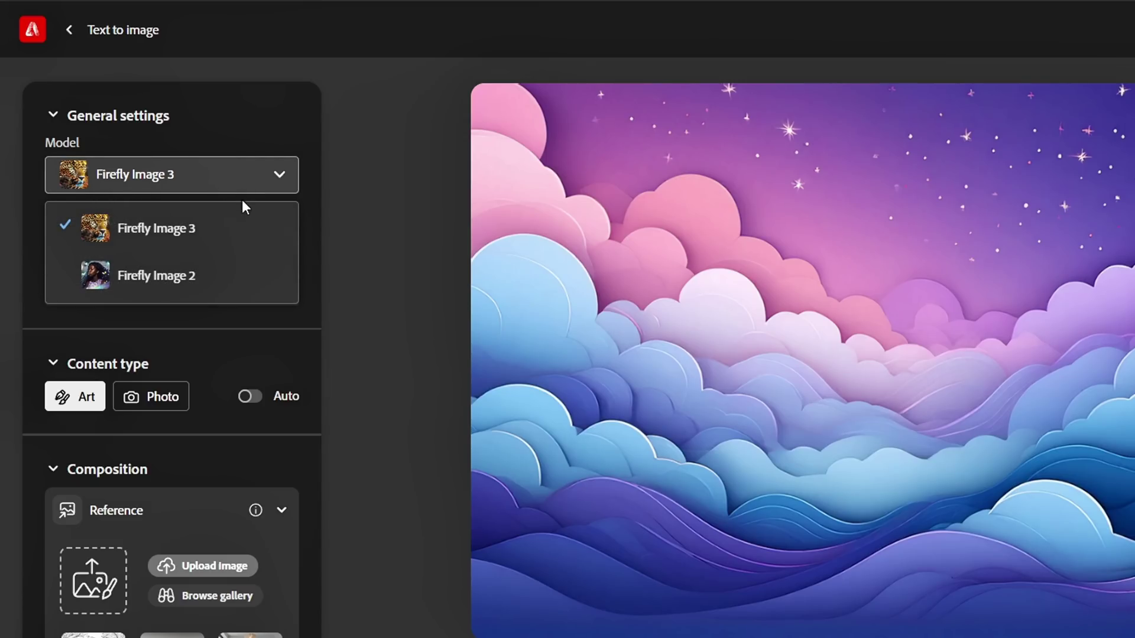
left_click(215, 228)
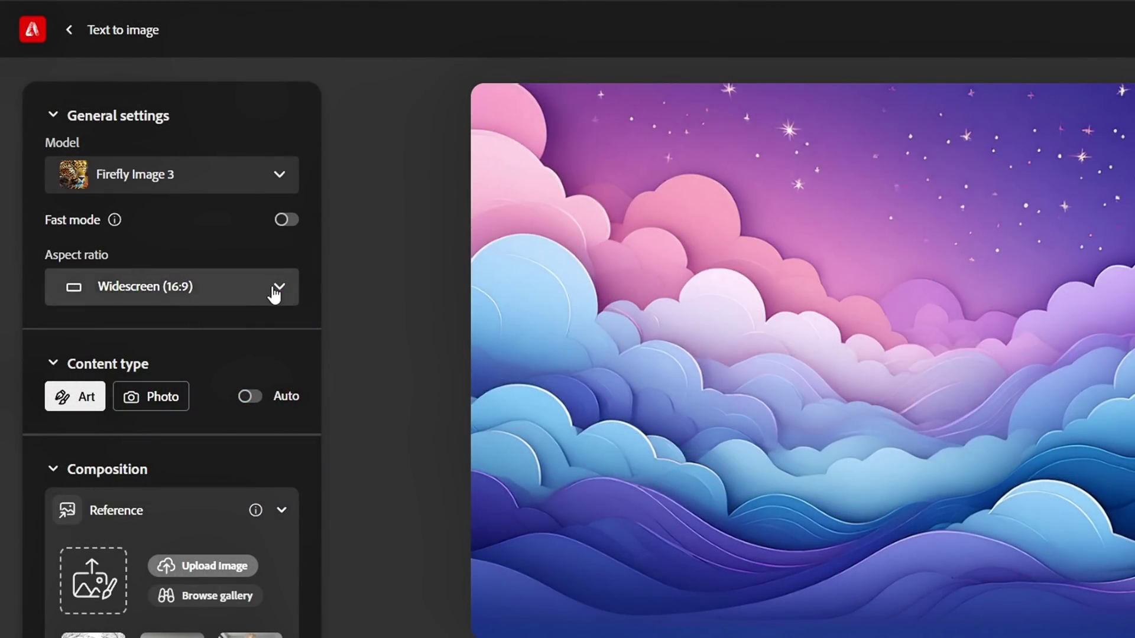
left_click(212, 288)
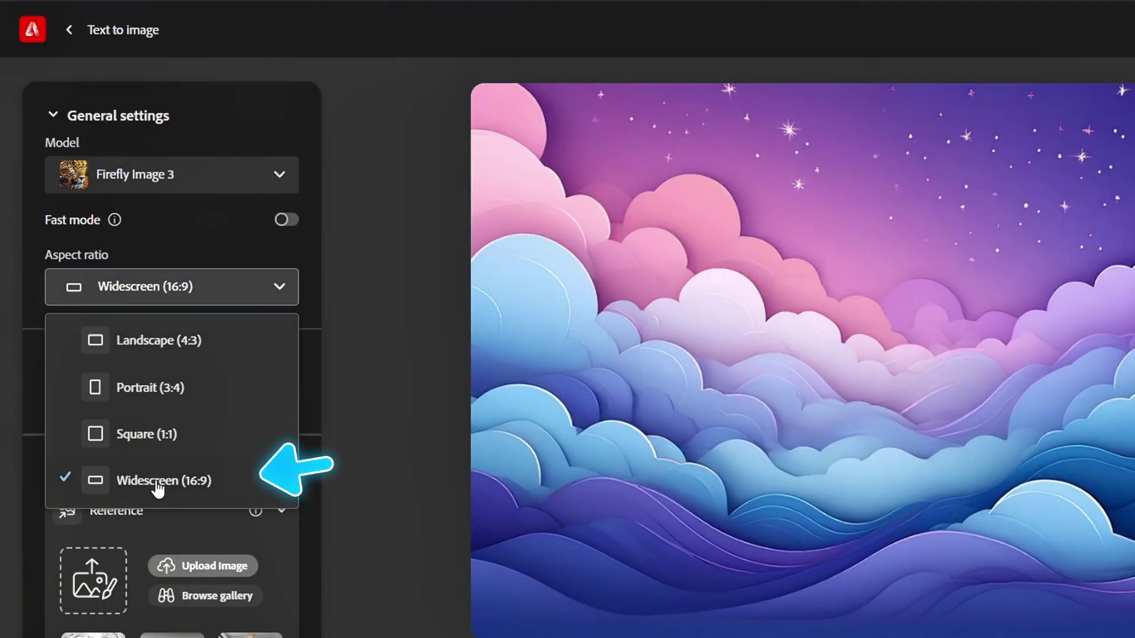
left_click(222, 494)
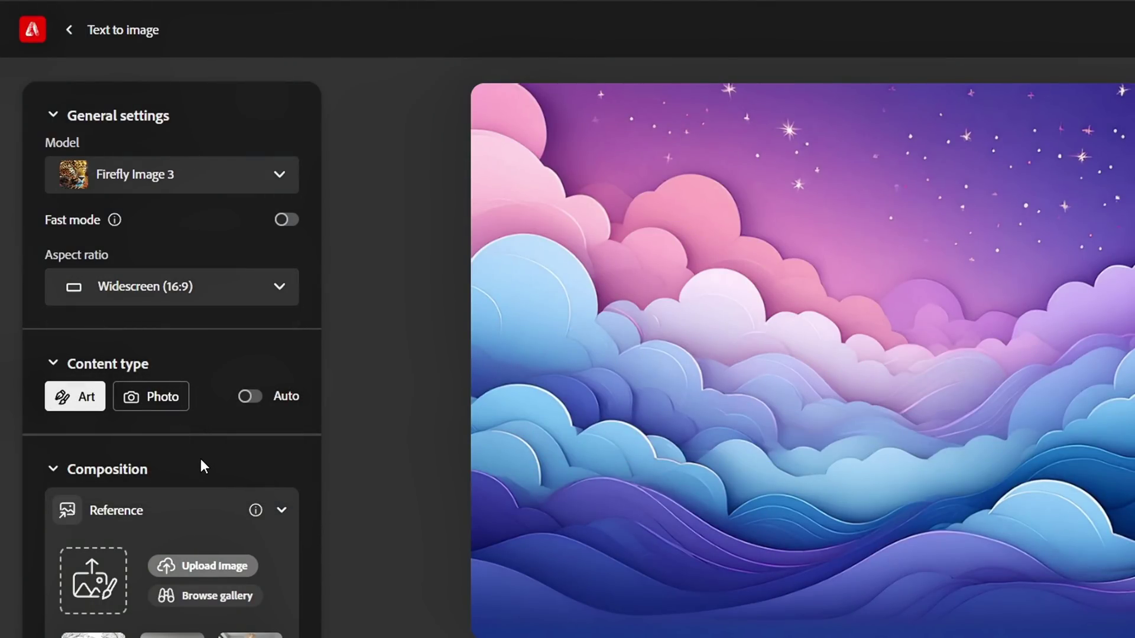
left_click(168, 398)
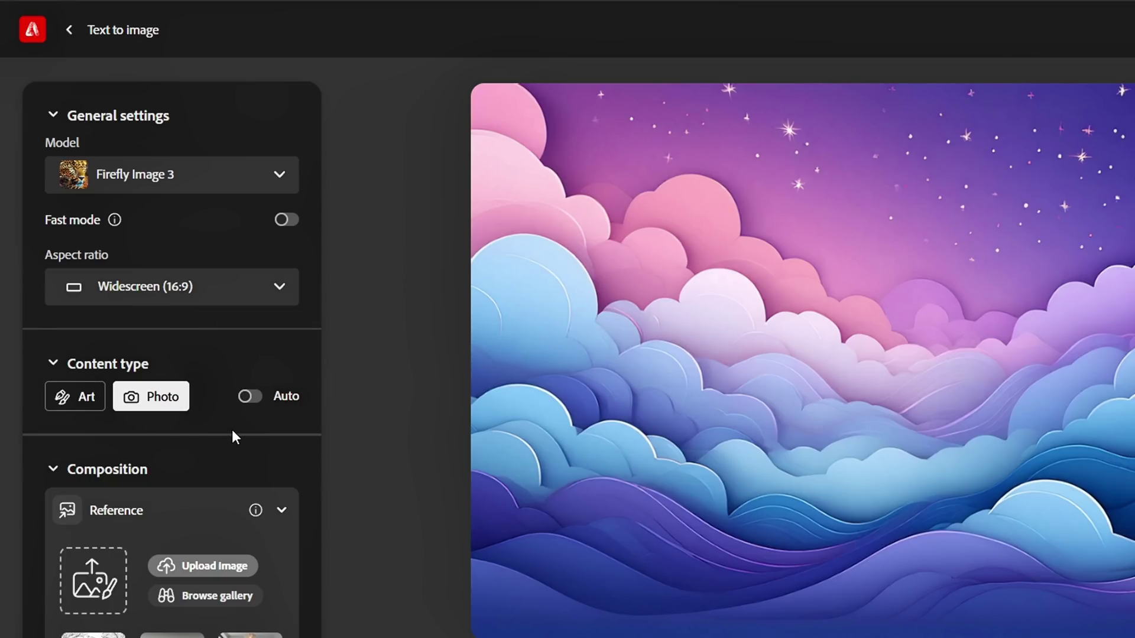
Step: Upload the Sylver image as the composition reference
scroll(268, 420, "down", 4)
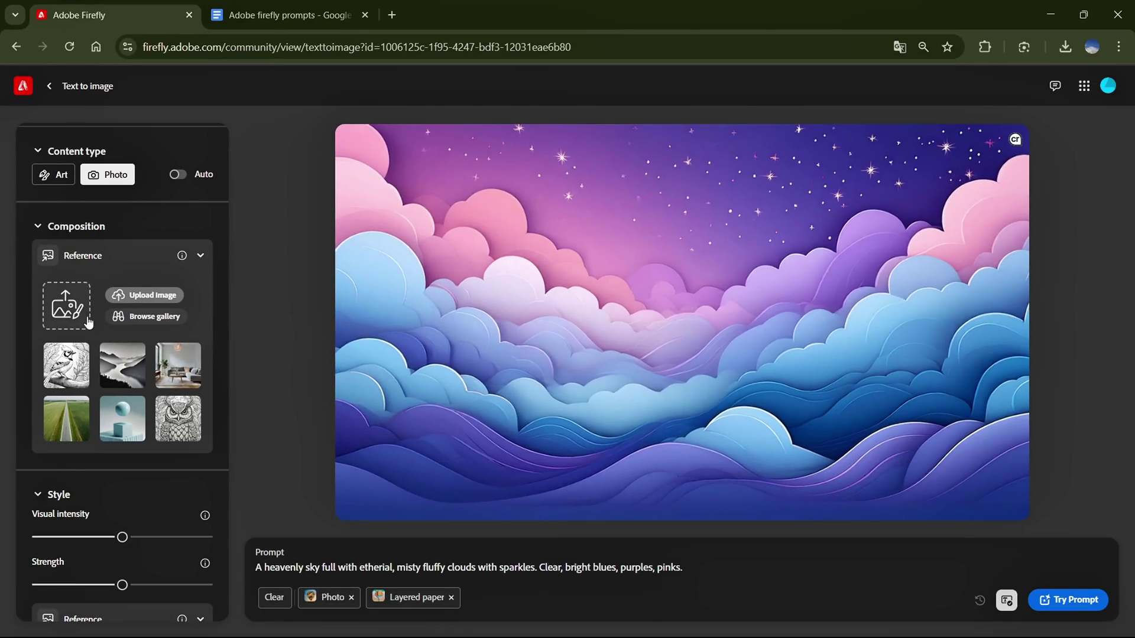
left_click(89, 322)
left_click(423, 133)
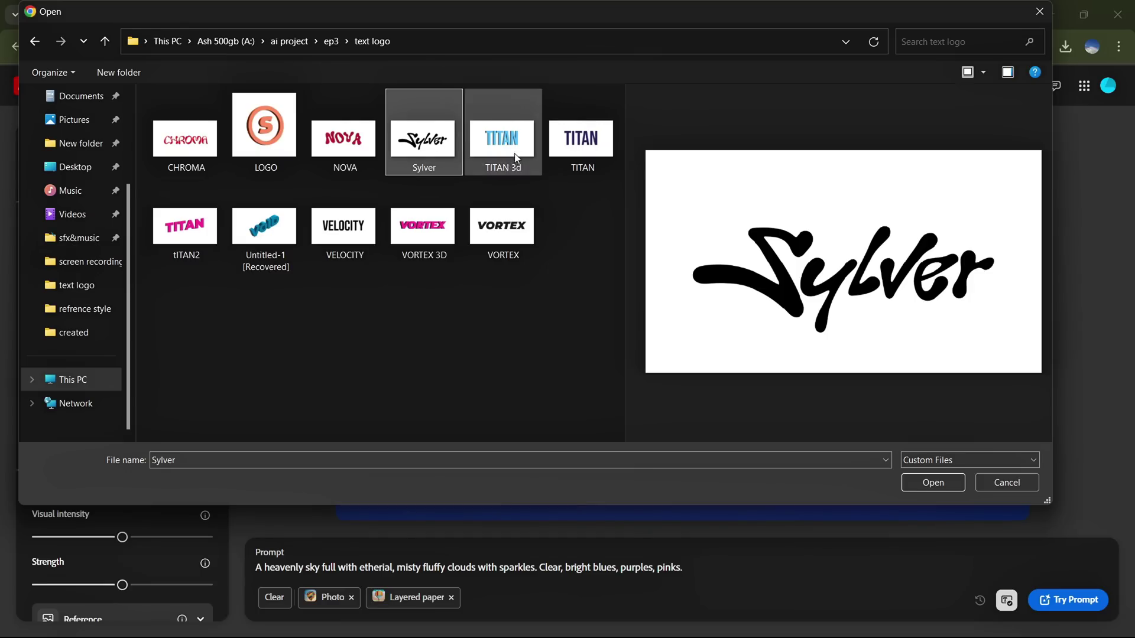
left_click(932, 479)
left_click(685, 402)
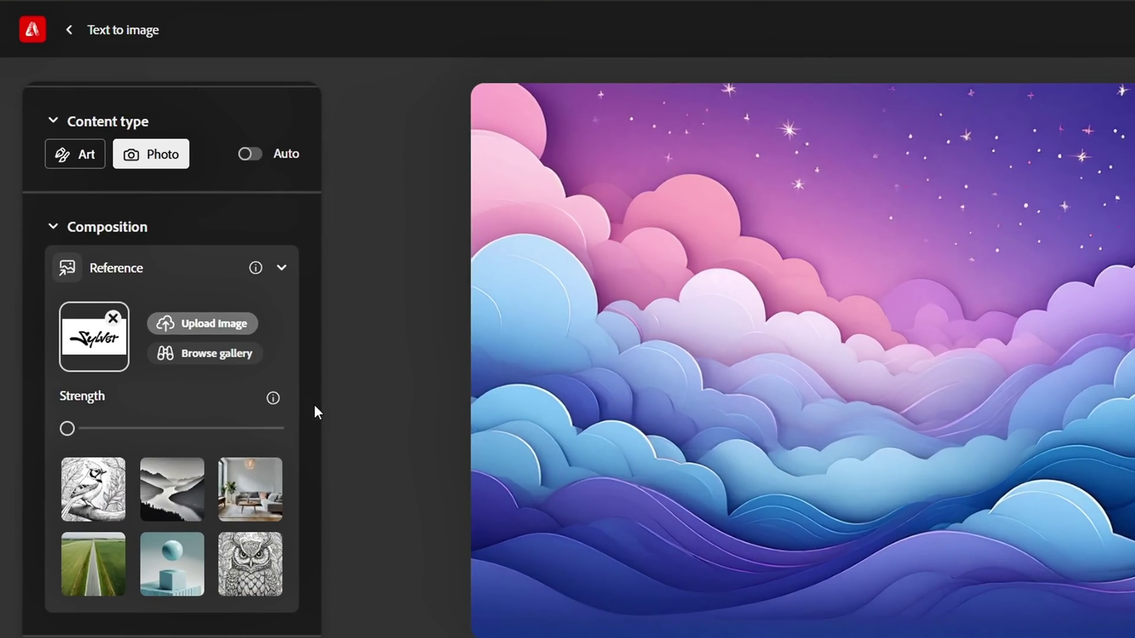
Step: Raise the composition reference's strength to its maximum
mouse_move(194, 350)
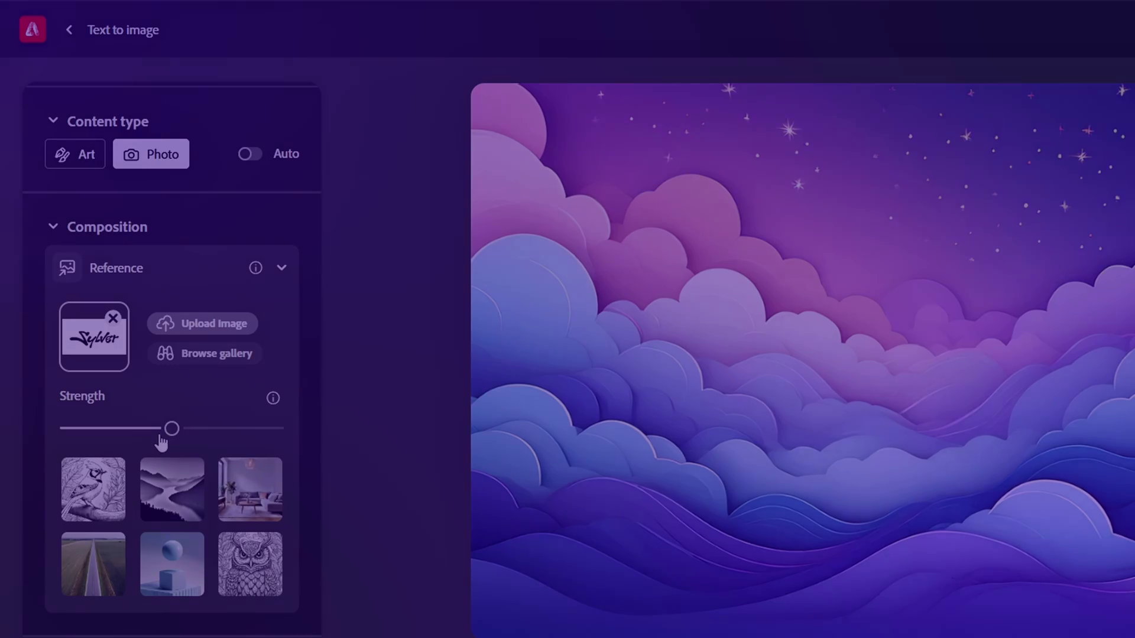
left_click_drag(157, 435, 72, 428)
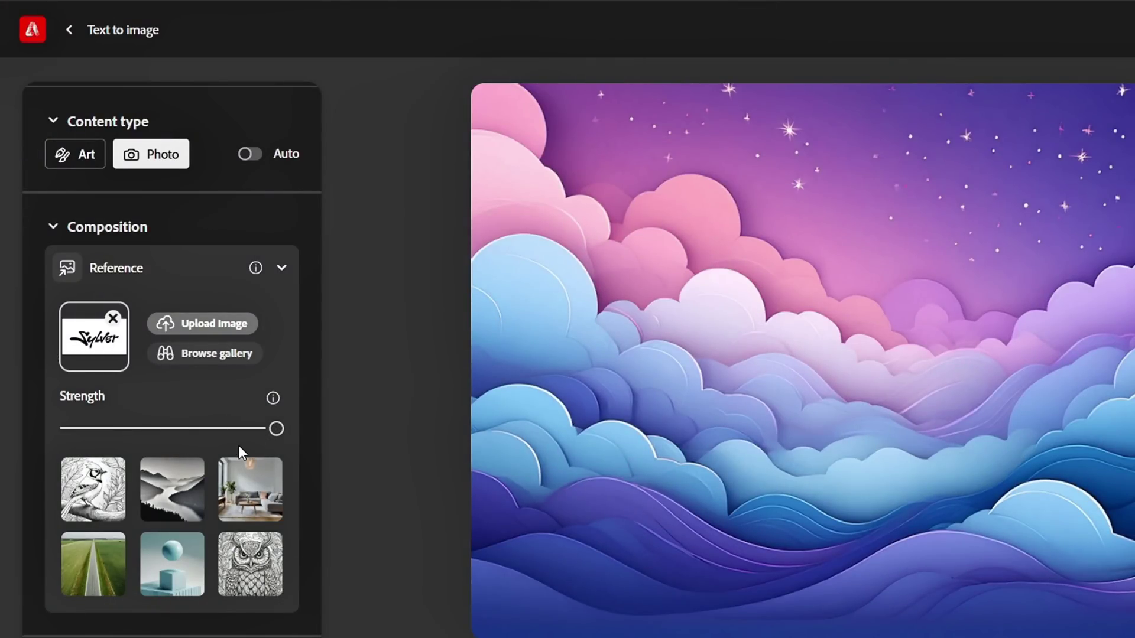
scroll(288, 452, "down", 8)
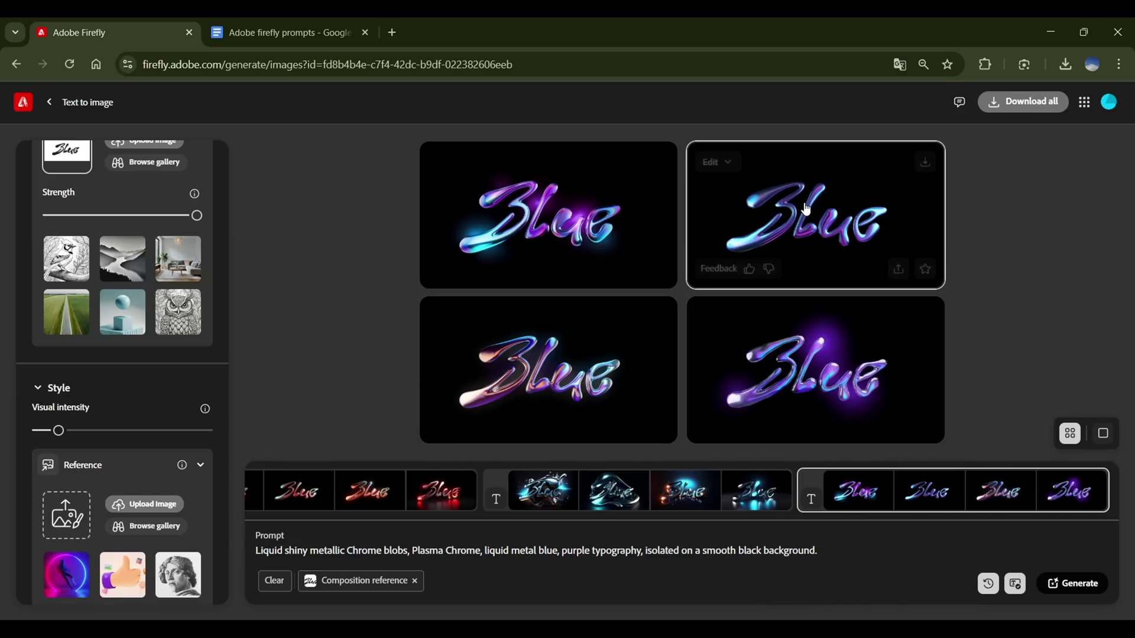
Step: Enlarge and download the second generated Blue chrome image, then step back through the preceding results
left_click(806, 208)
left_click(962, 135)
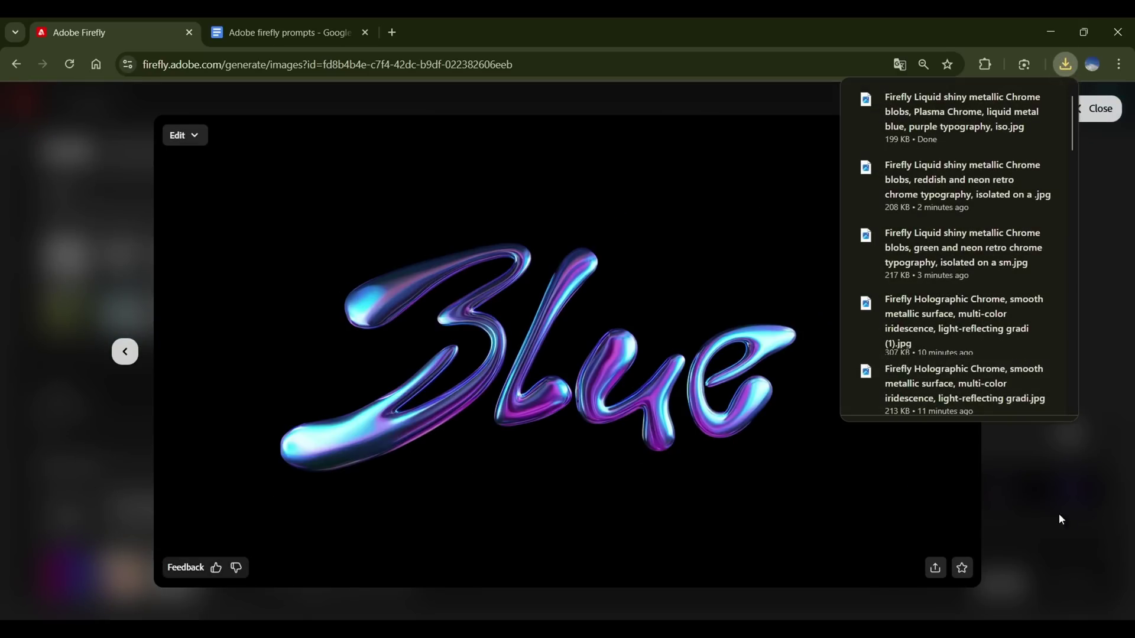
left_click(115, 351)
left_click(115, 352)
left_click(115, 352)
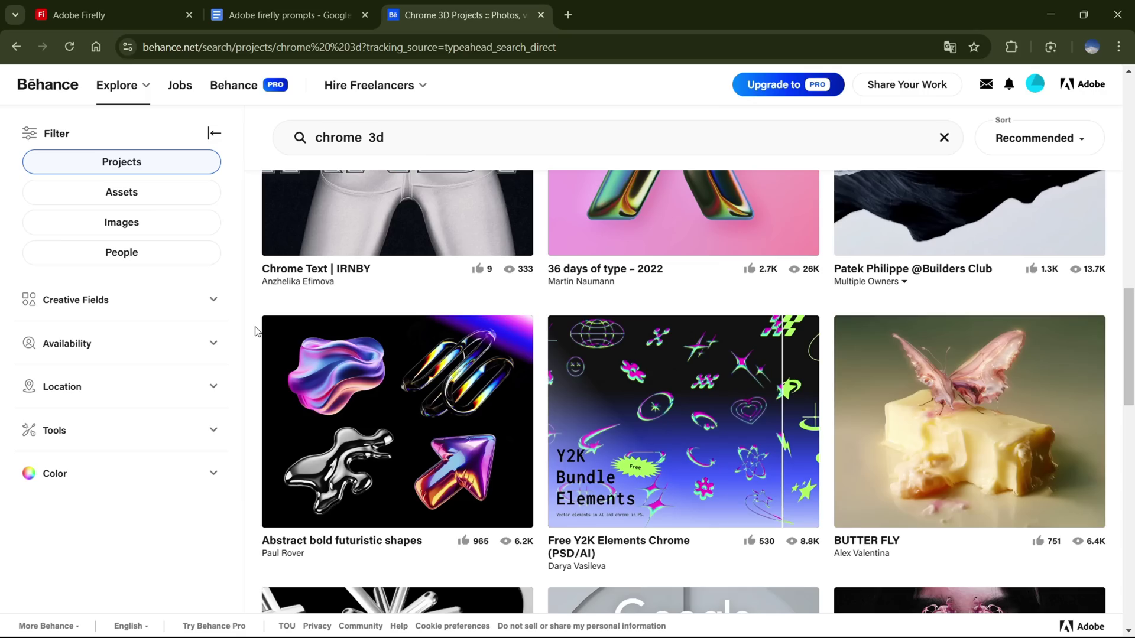
Step: Browse the Behance projects for "chrome 3d" for style inspiration, then close that page
scroll(254, 331, "down", 10)
scroll(255, 331, "down", 6)
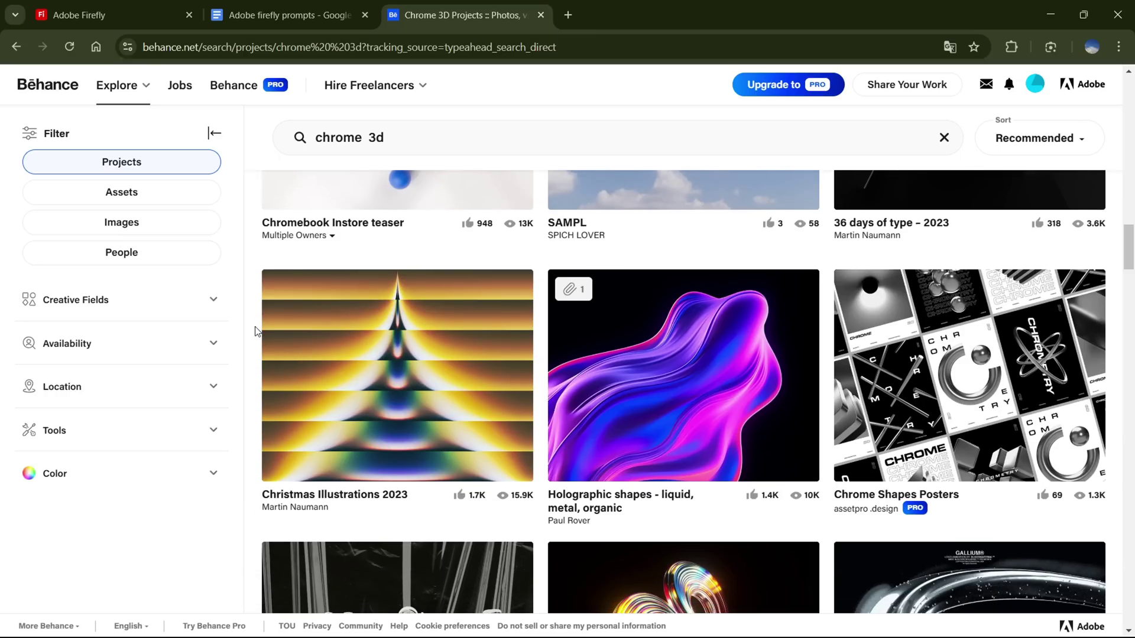
key("ctrl+w")
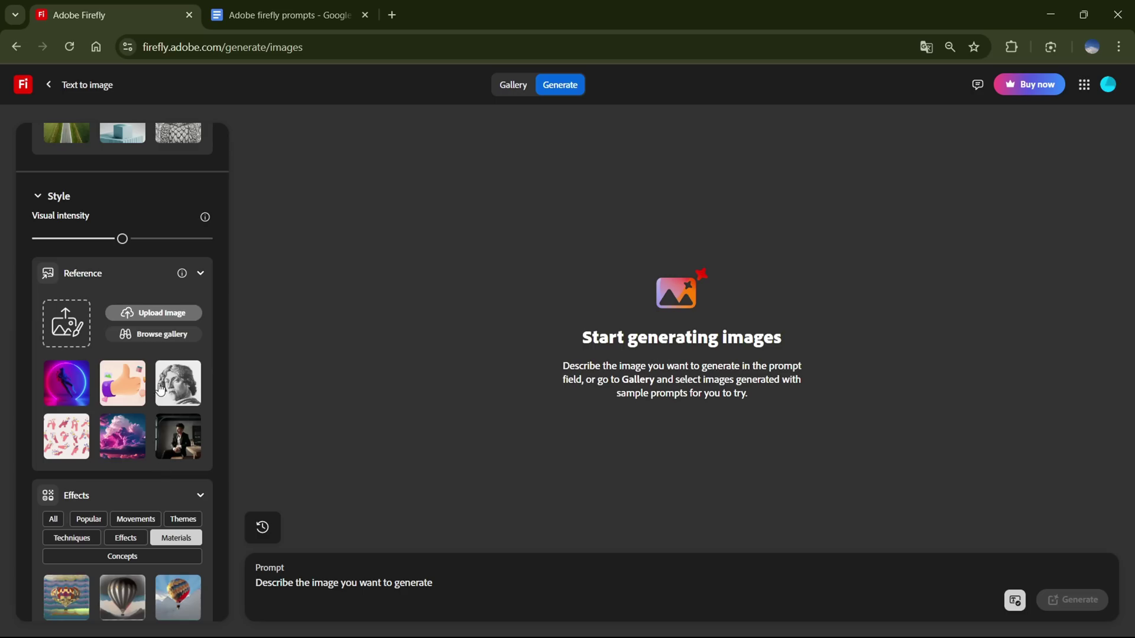
Step: Upload the scratched blue steel cube image from the refrence style folder as the style reference
left_click(169, 315)
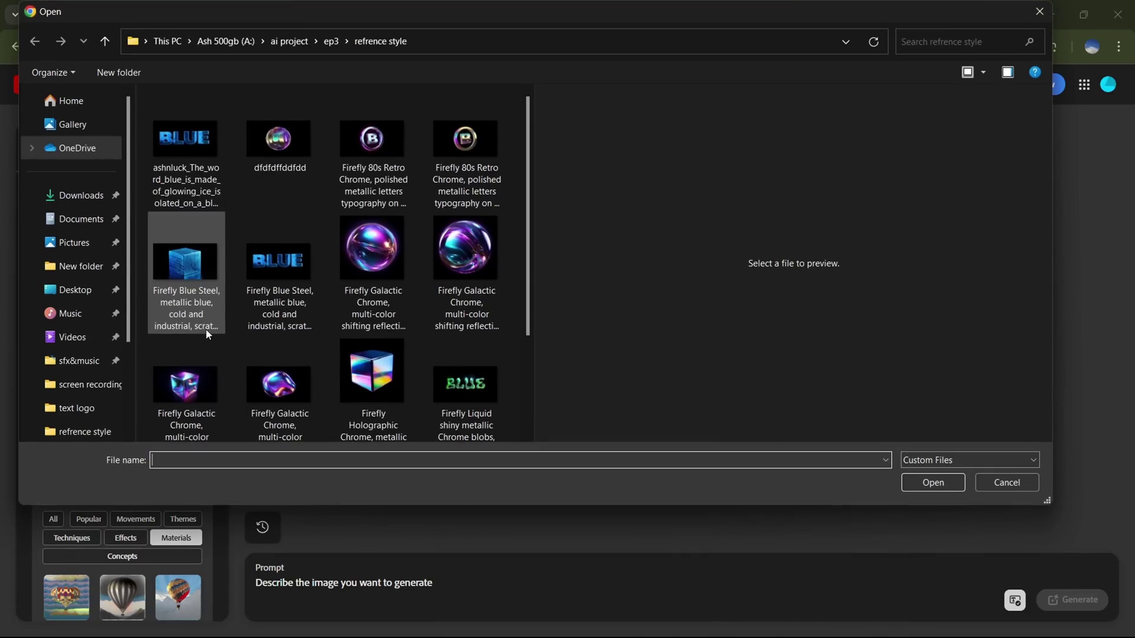
left_click(186, 268)
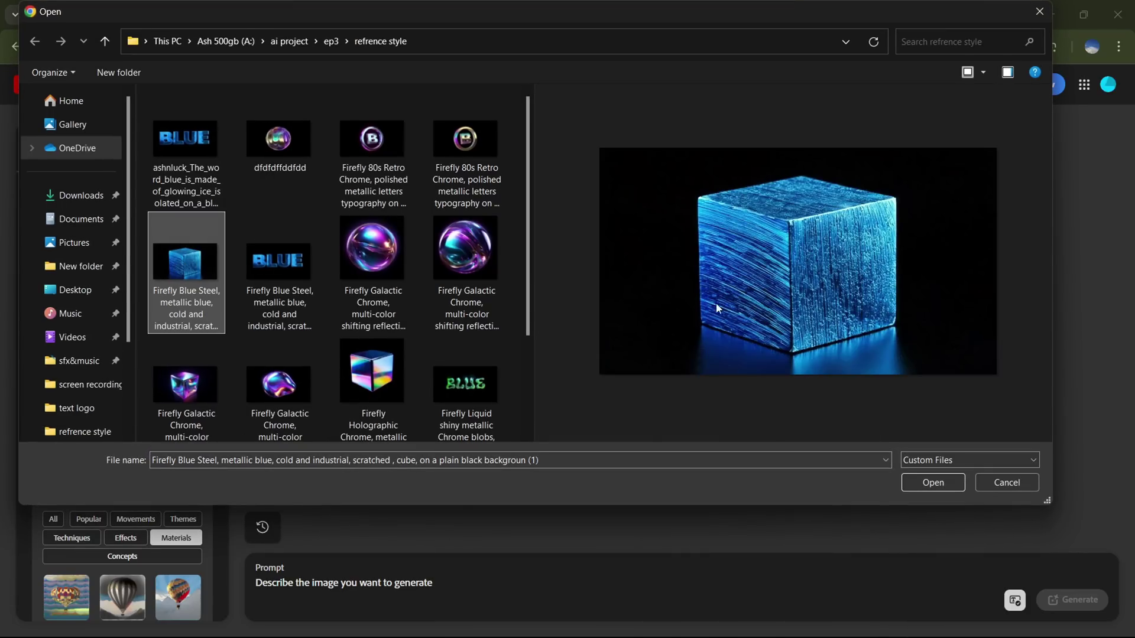
left_click(932, 483)
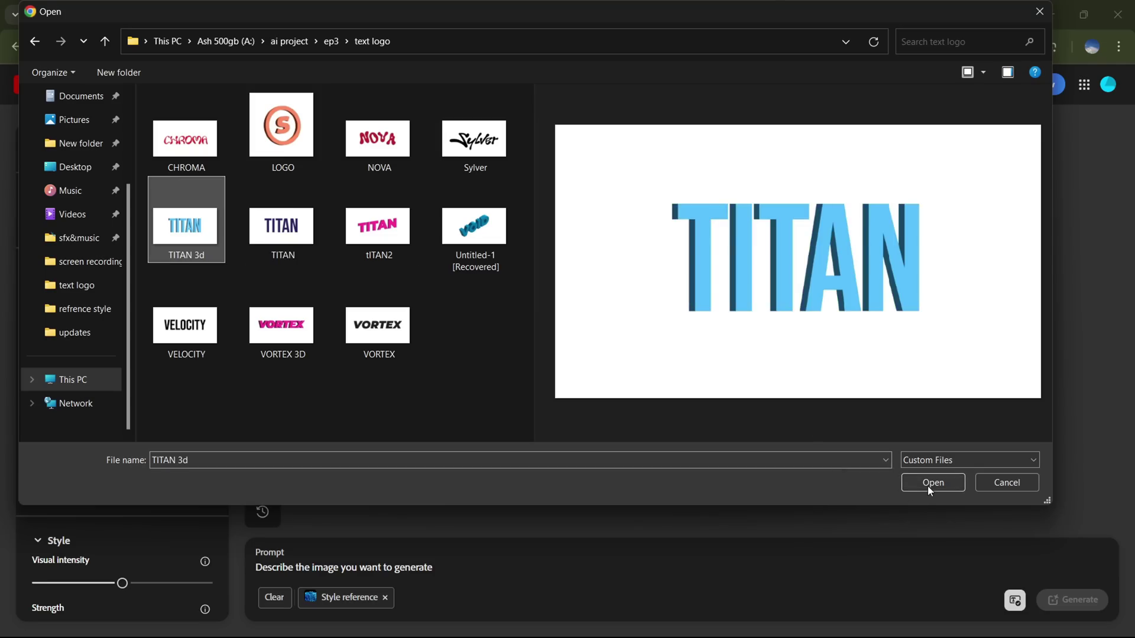
Step: Load the TITAN 3d image from the text logo folder as a reference, and step through the enlarged TITAN results
left_click(927, 486)
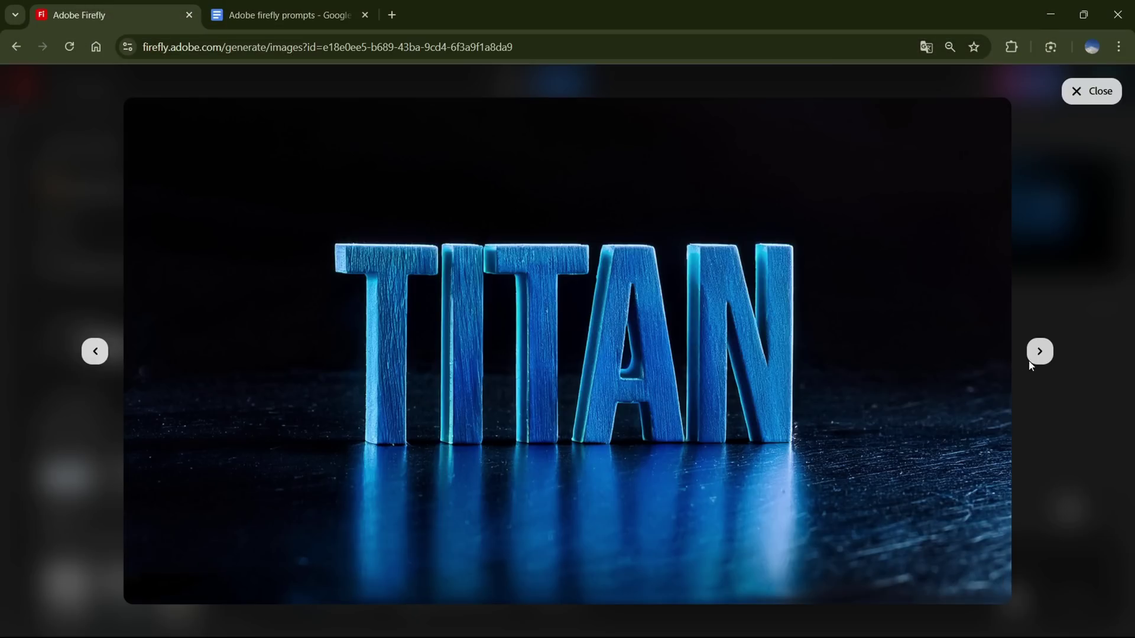
left_click(1040, 355)
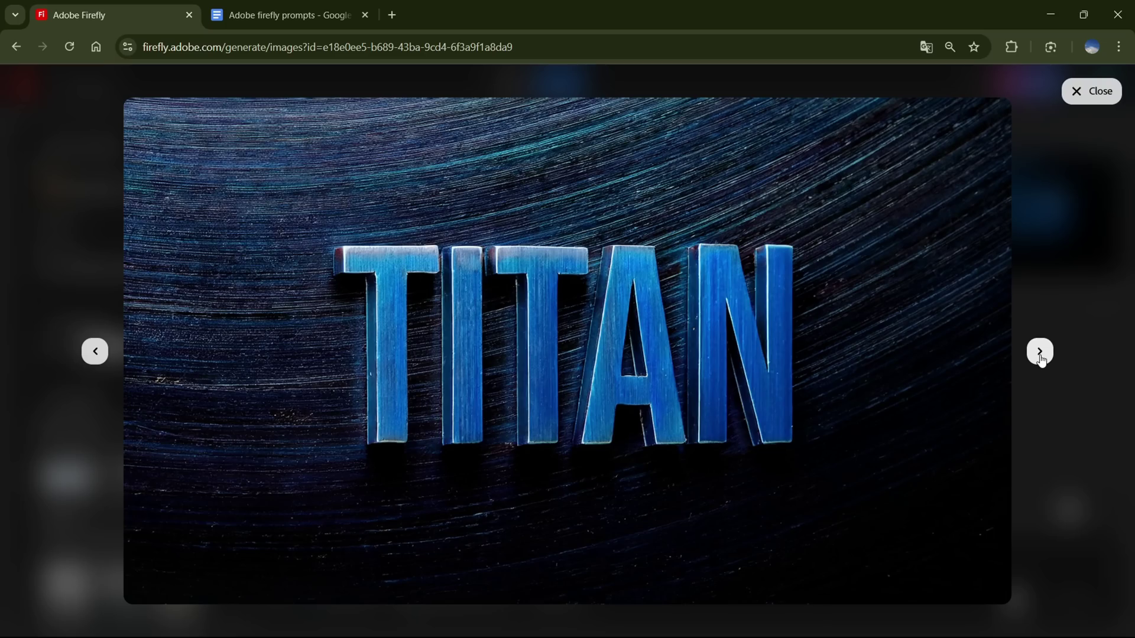
left_click(1039, 352)
left_click(1040, 352)
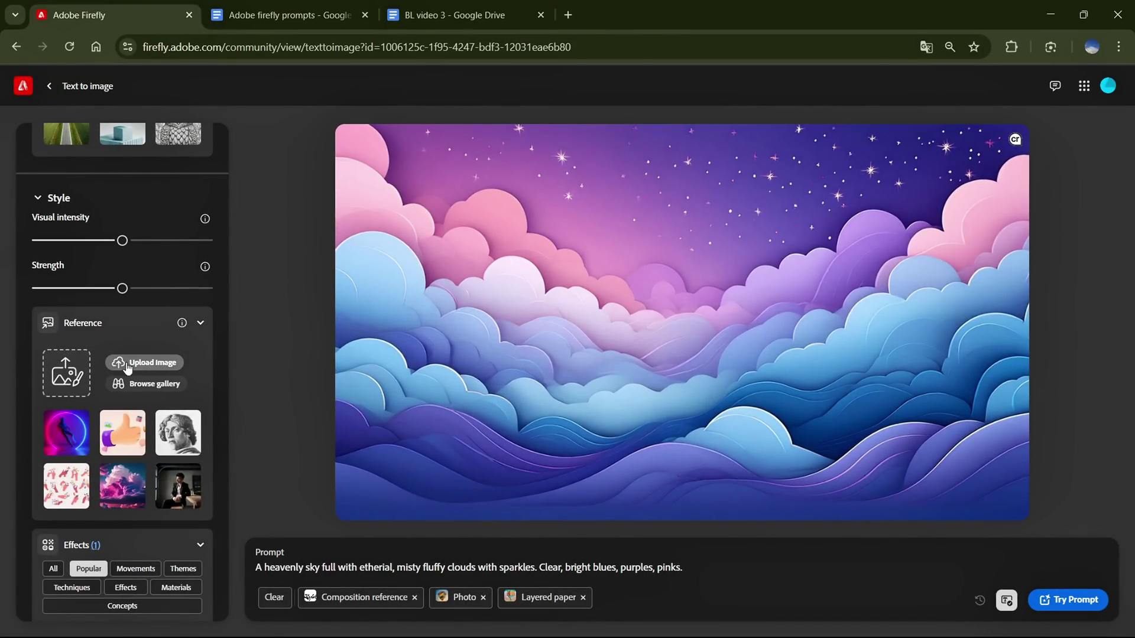
Step: Upload the silver liquid shiny metallic Chrome blobs image from the refrence style folder as the style reference
left_click(160, 374)
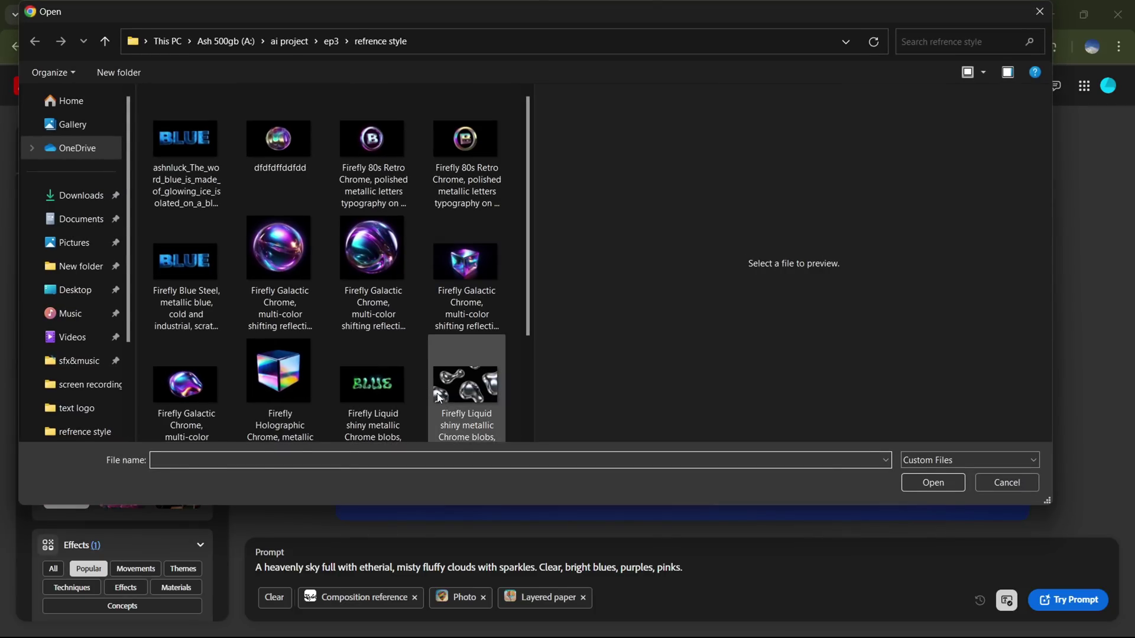
left_click(465, 370)
left_click(932, 489)
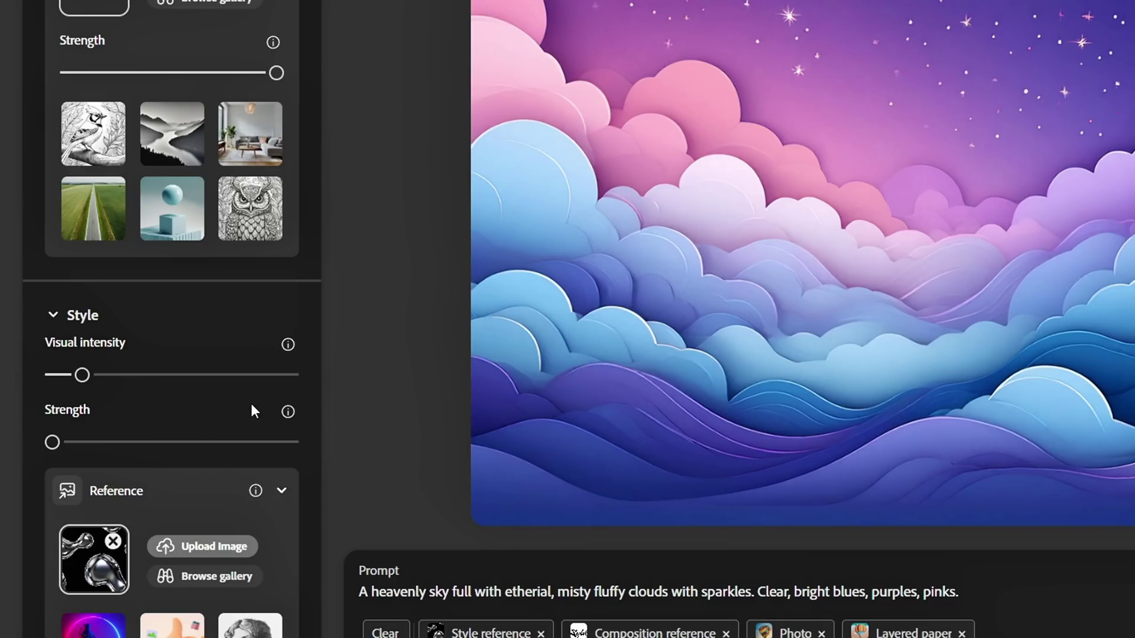
Step: Look through the available style effects in the Movements, Themes and Materials categories
scroll(255, 411, "down", 8)
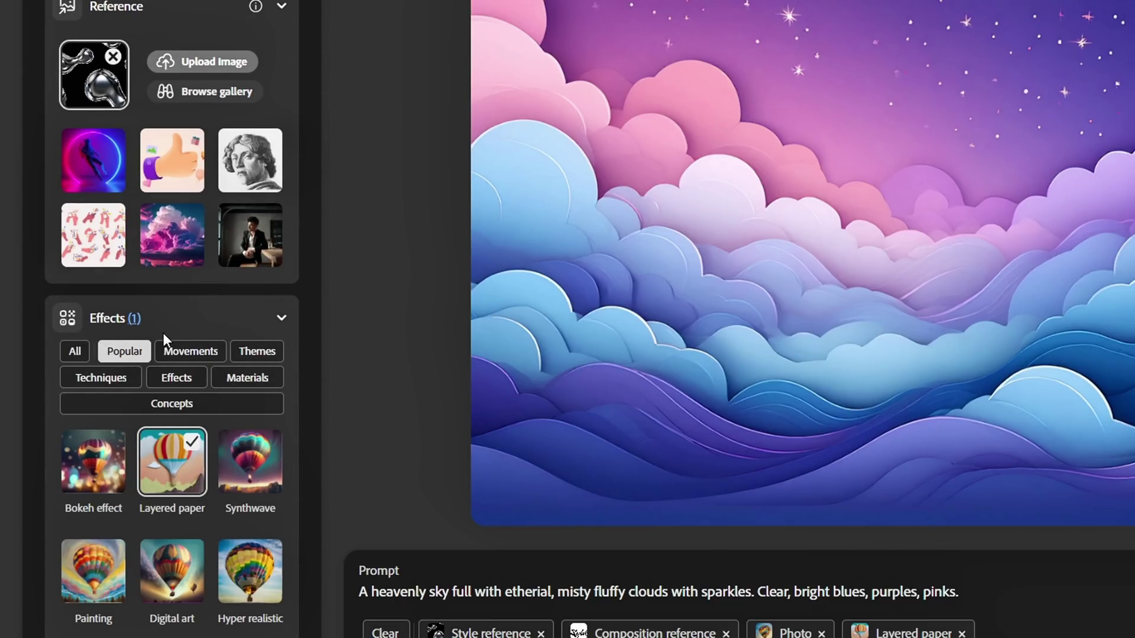
scroll(192, 377, "down", 4)
left_click(191, 128)
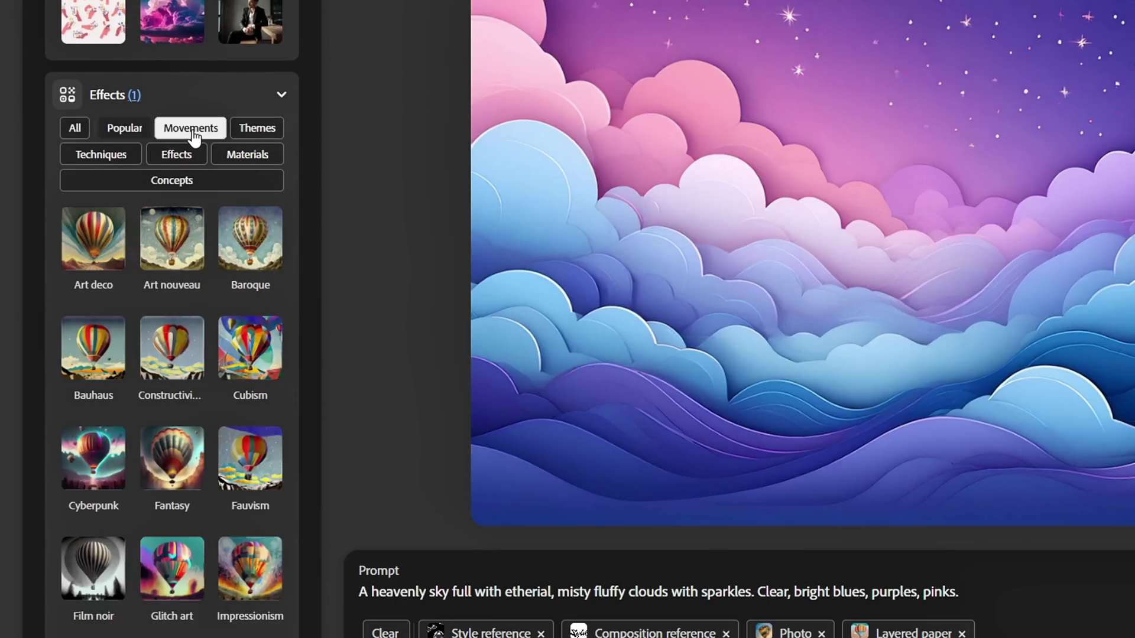
left_click(235, 135)
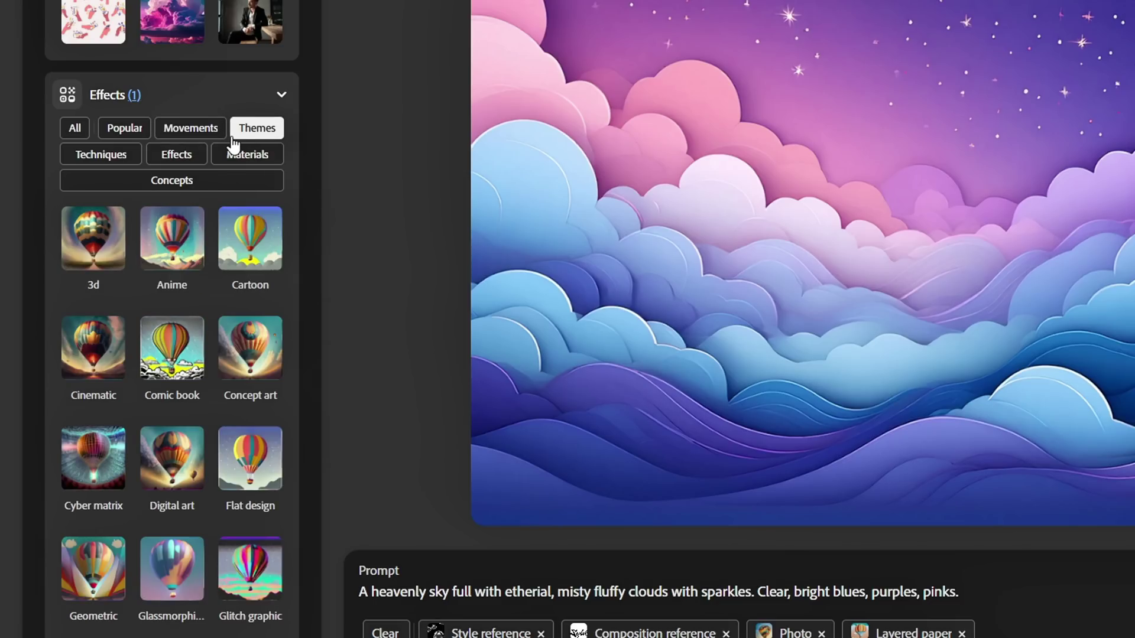
left_click(254, 159)
scroll(126, 257, "down", 5)
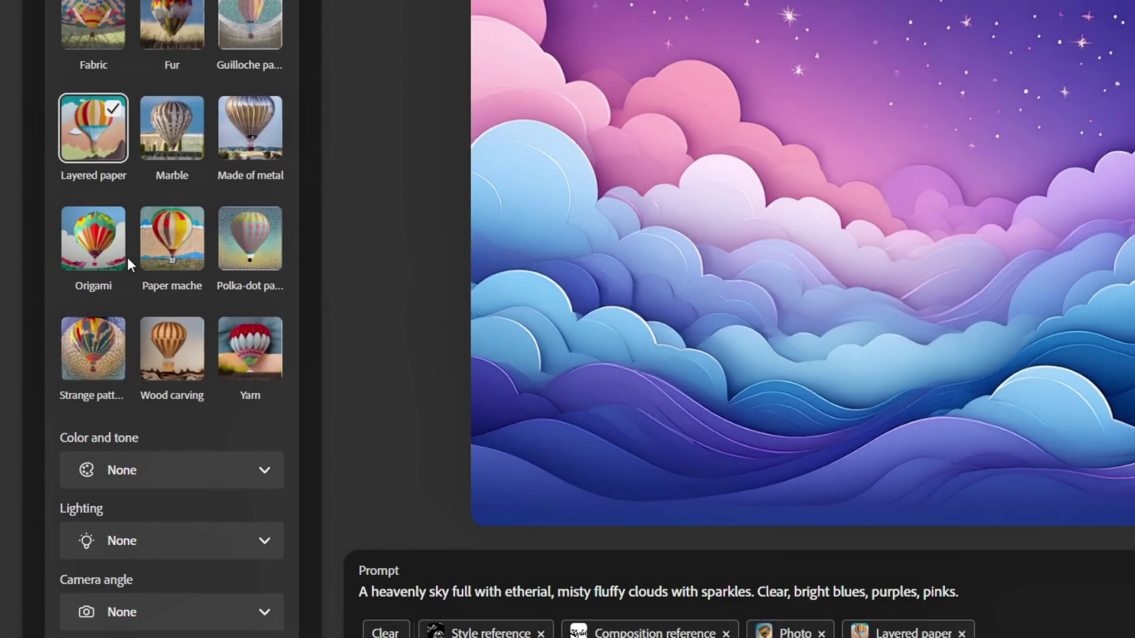
Step: Review the Color and tone, Lighting and Camera angle options and the Concepts effects without choosing any
left_click(139, 477)
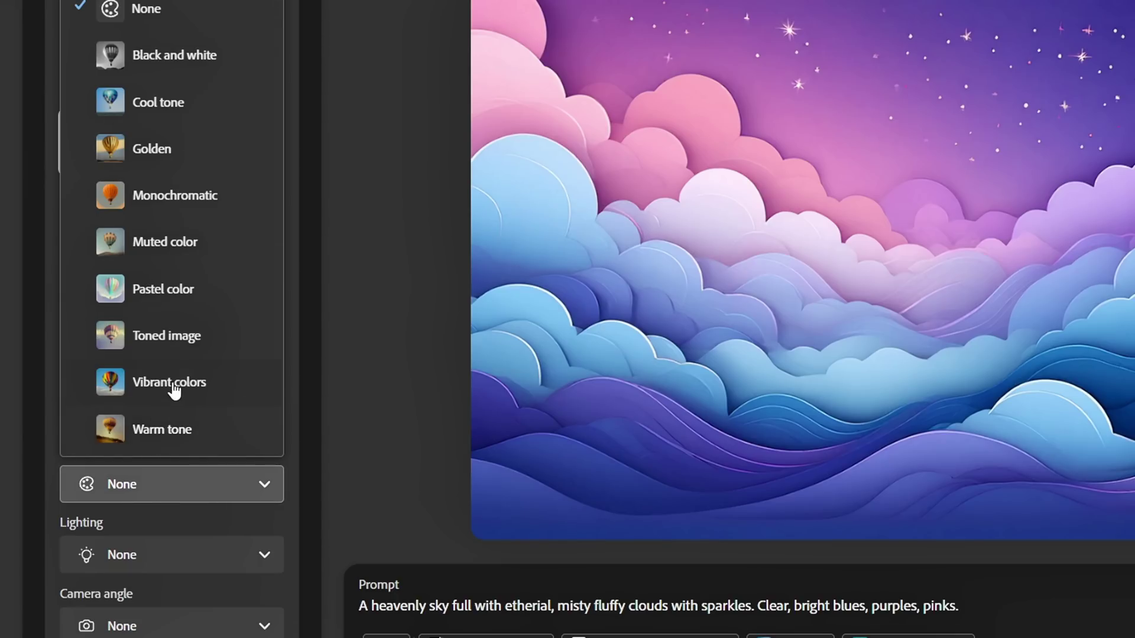
left_click(136, 549)
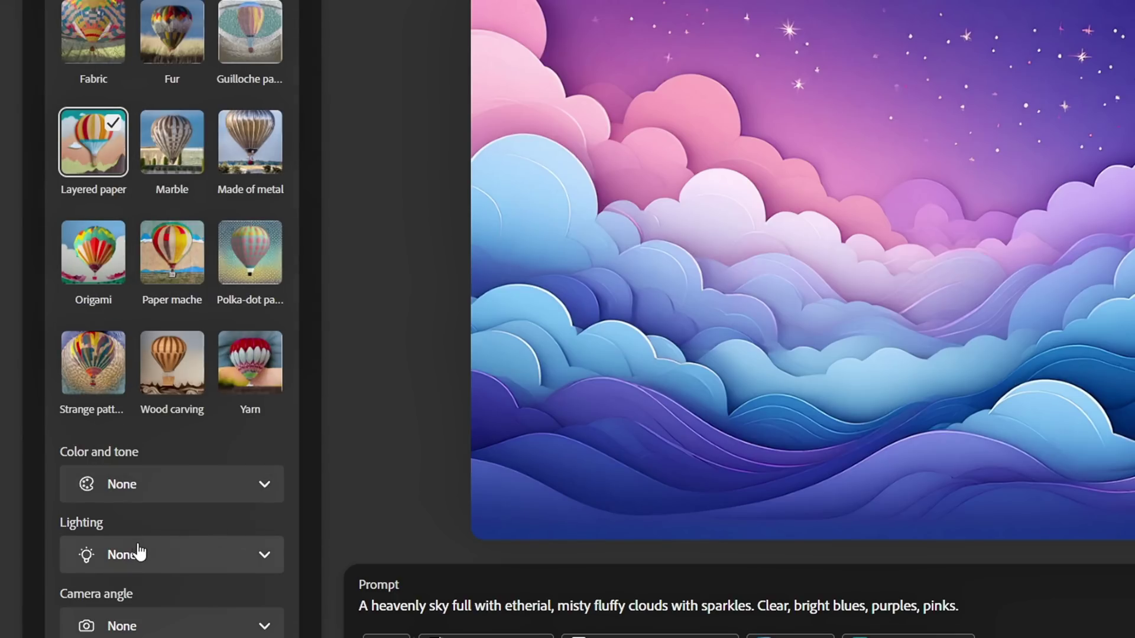
left_click(126, 552)
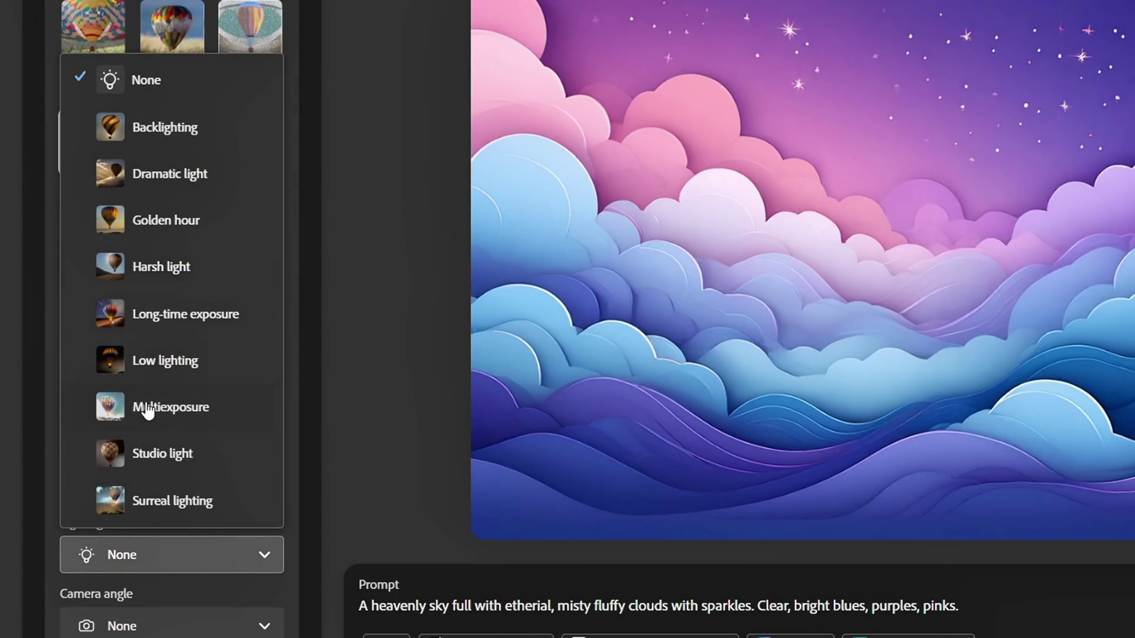
left_click(145, 625)
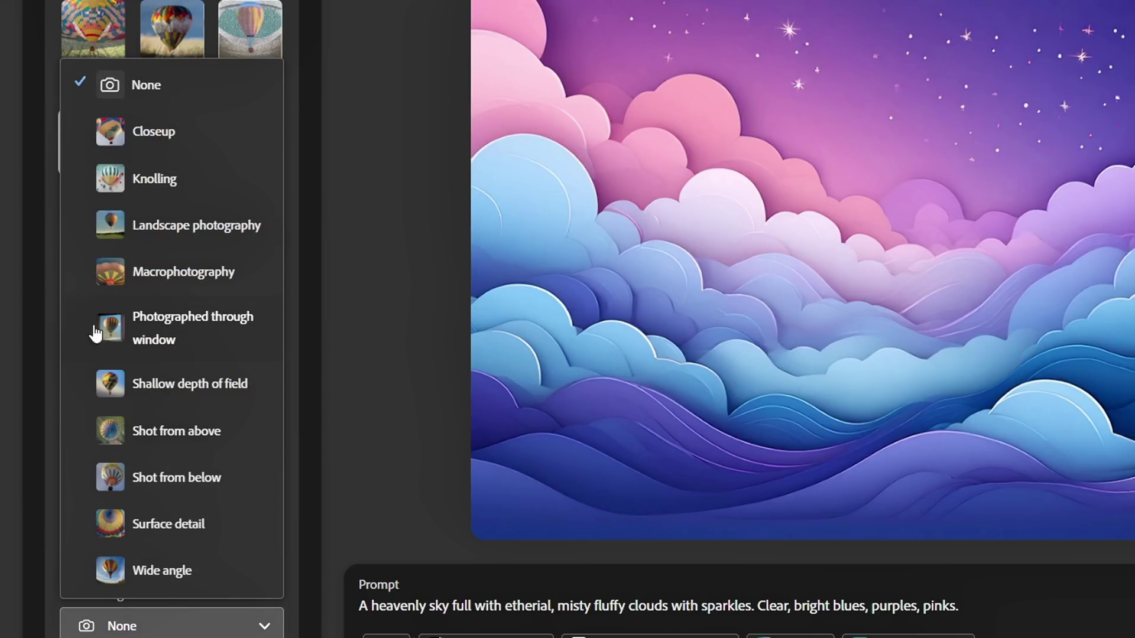
left_click(42, 379)
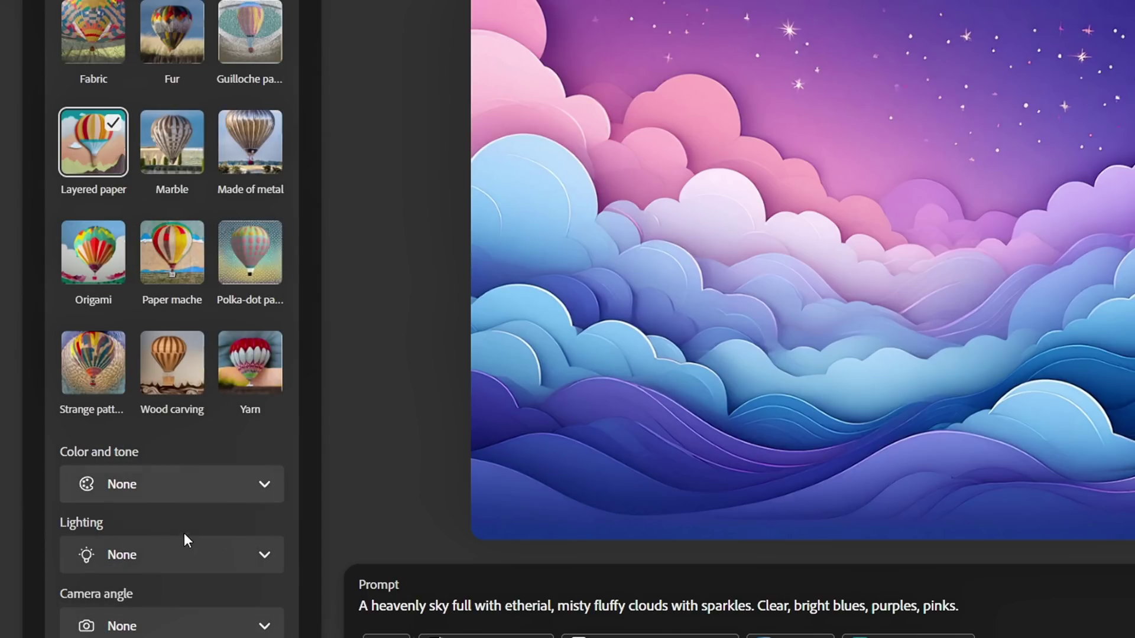
scroll(270, 596, "up", 10)
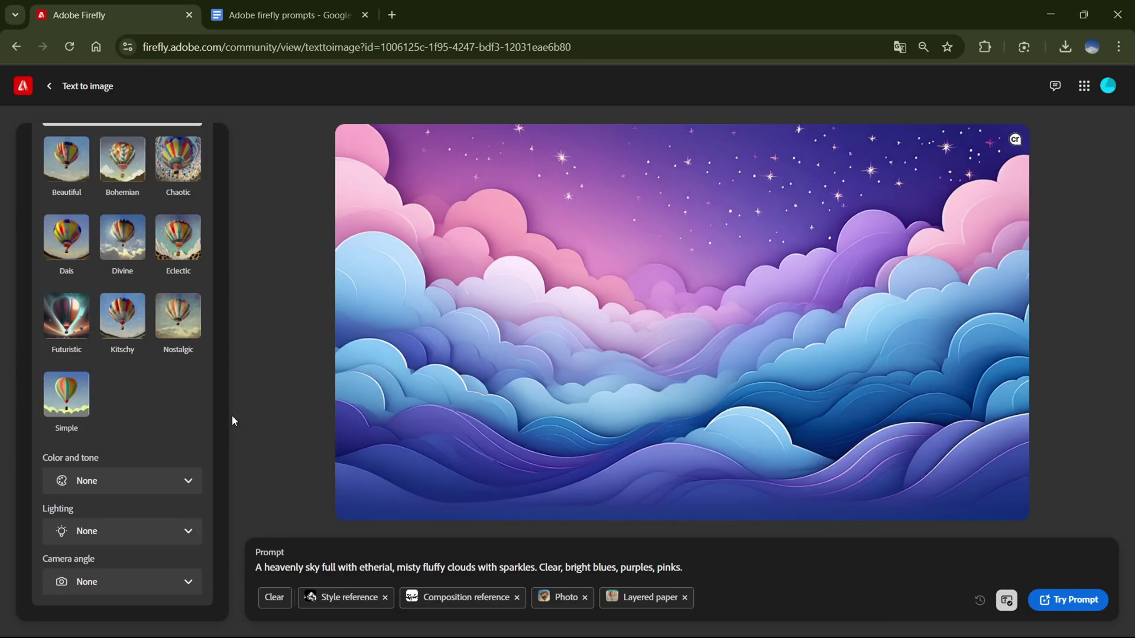
scroll(185, 409, "up", 10)
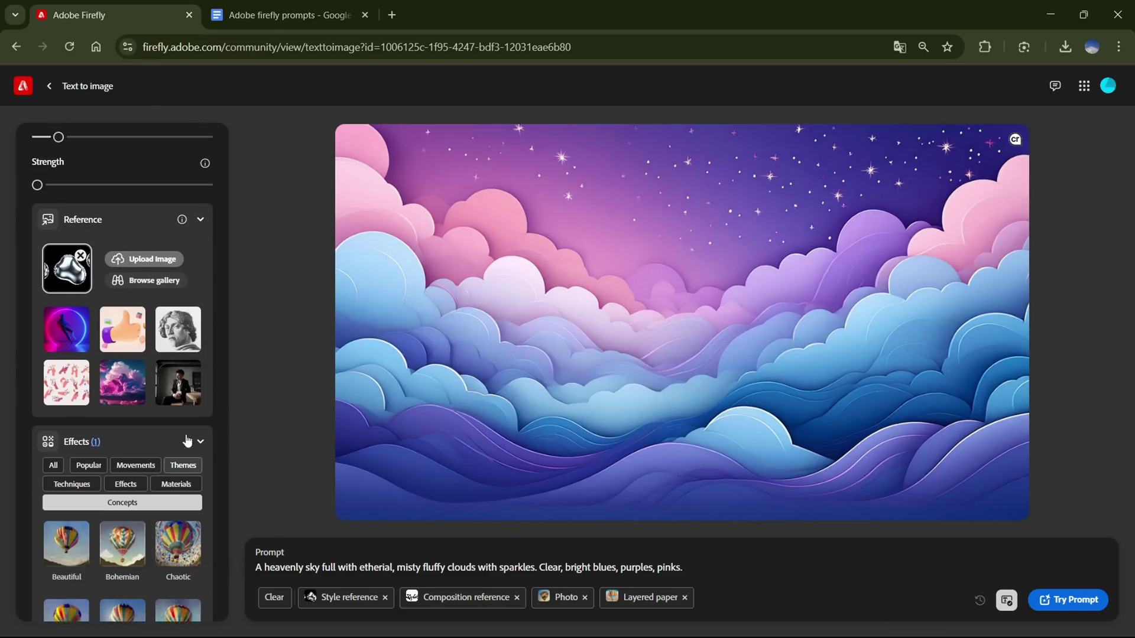
scroll(120, 519, "down", 10)
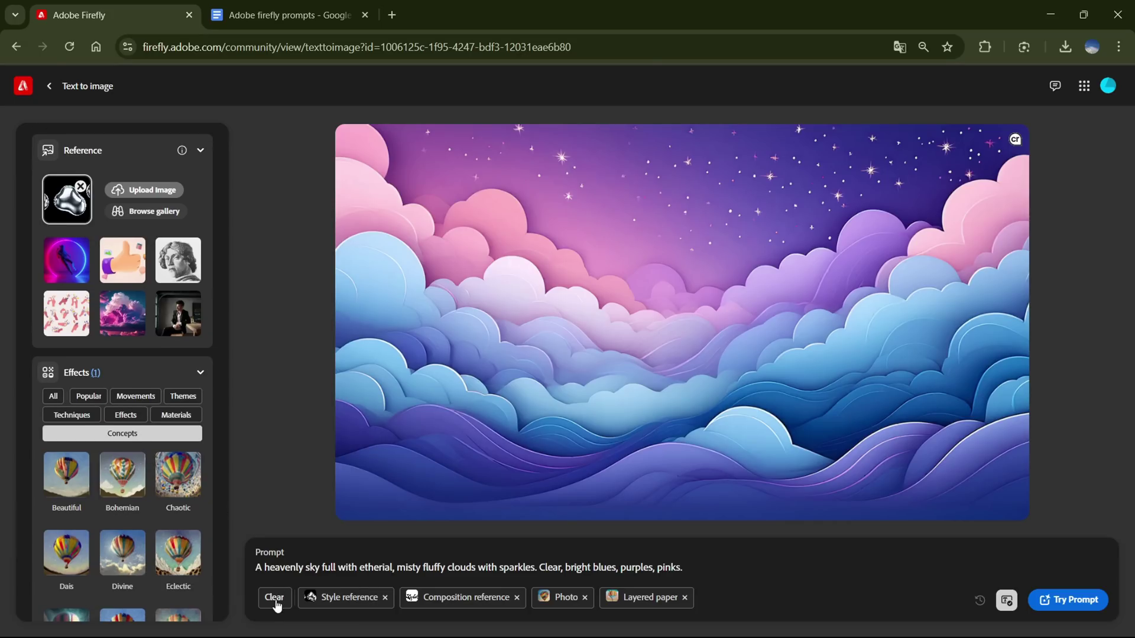
Step: Select the existing prompt text, and read the formula and sample prompts in the Adobe firefly prompts document
left_click_drag(714, 565, 239, 558)
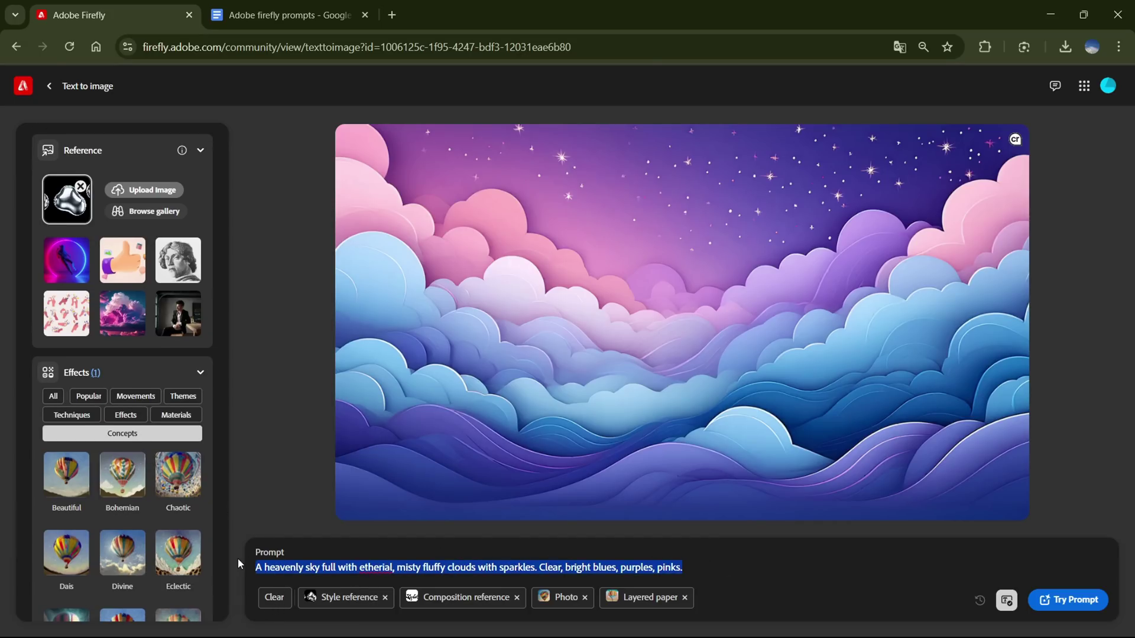
left_click(284, 15)
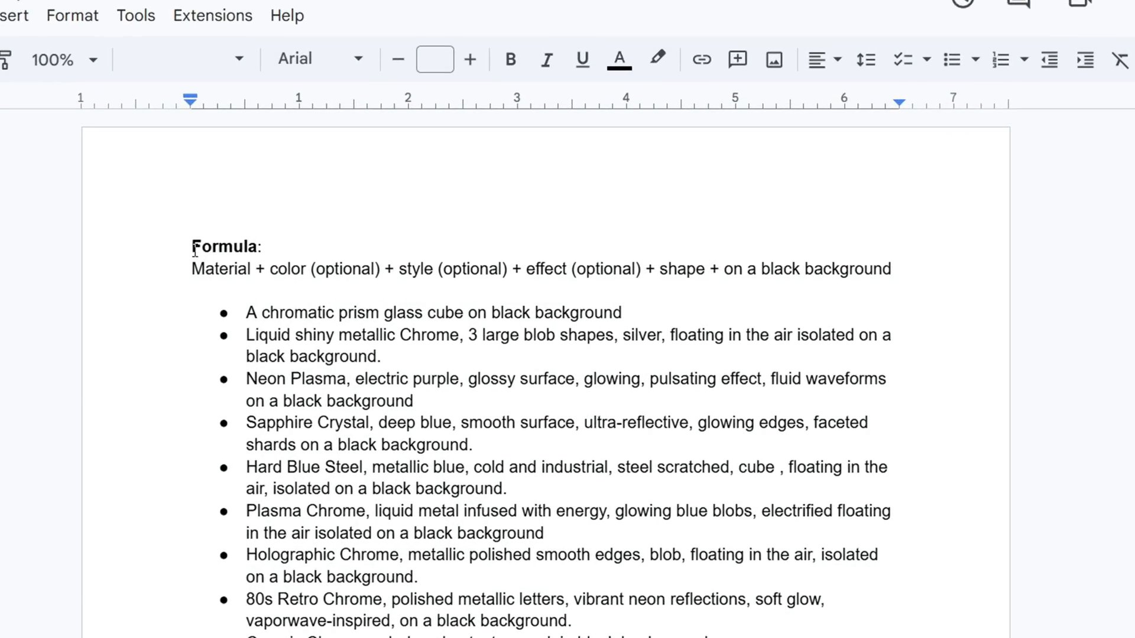
left_click_drag(278, 270, 830, 292)
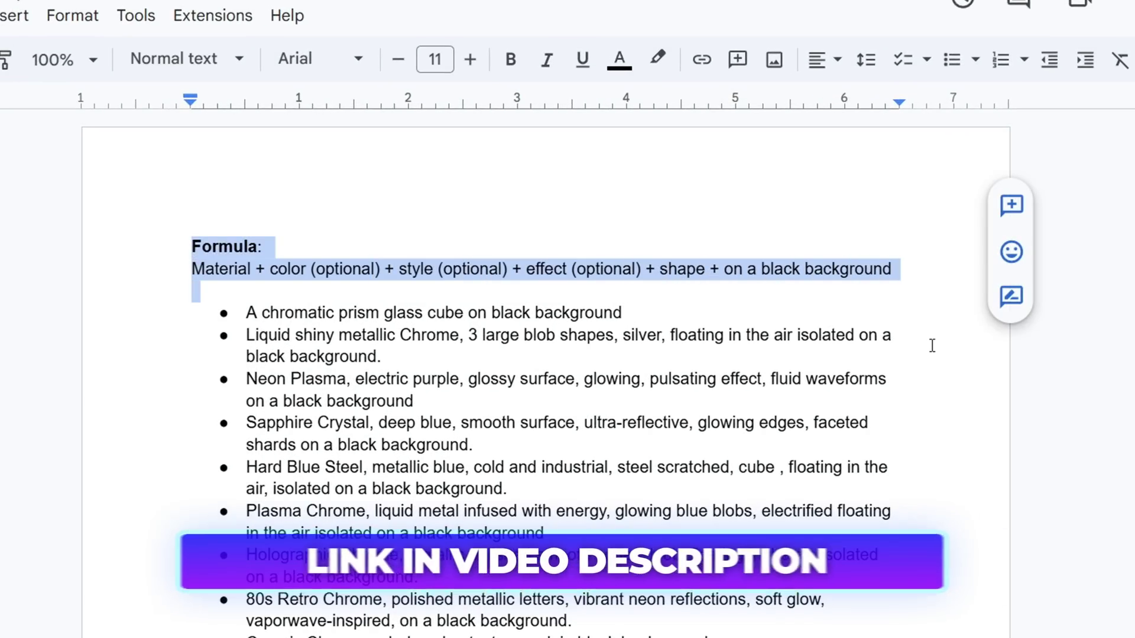
left_click(933, 405)
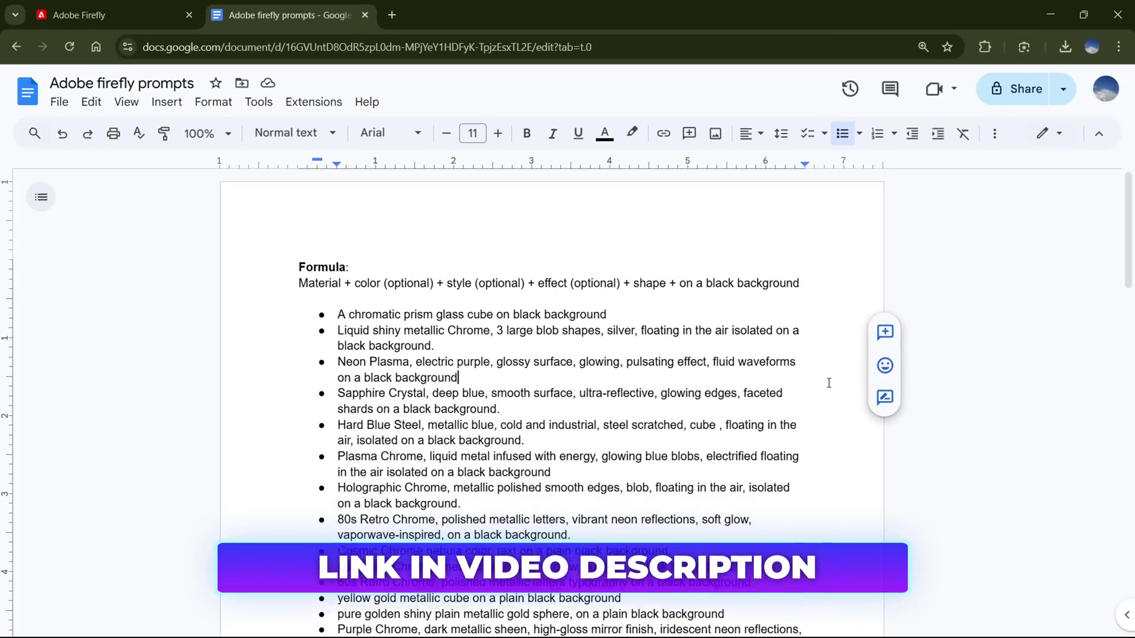
scroll(596, 357, "down", 5)
scroll(593, 357, "down", 9)
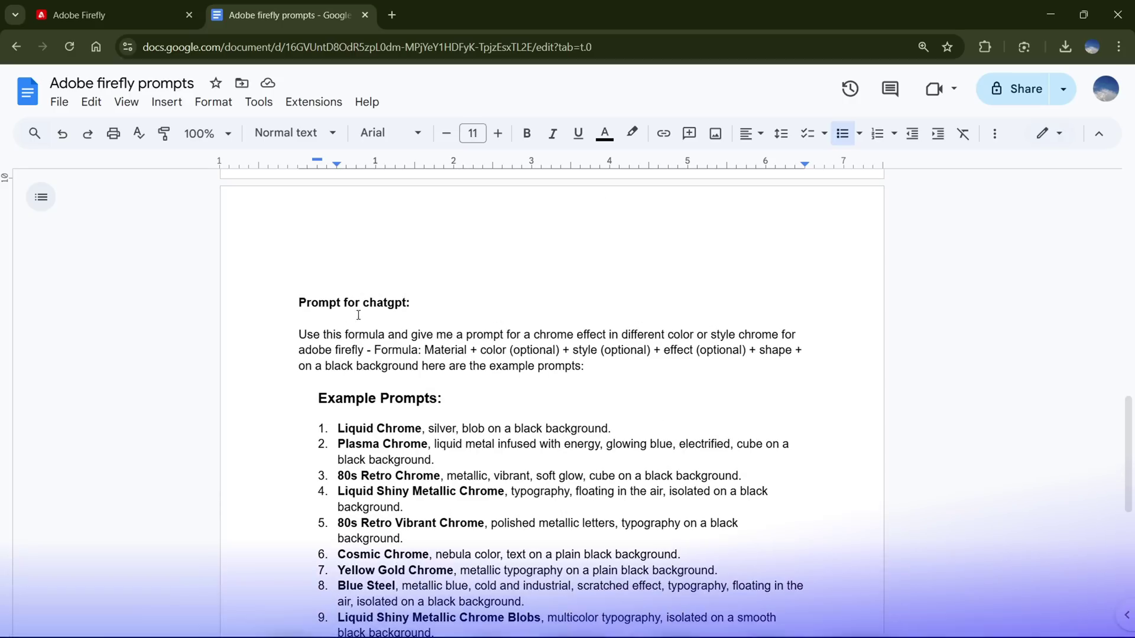
Step: Copy the "Prompt for chatgpt" text with its example prompts from the document and submit it in ChatGPT
left_click_drag(299, 334, 769, 535)
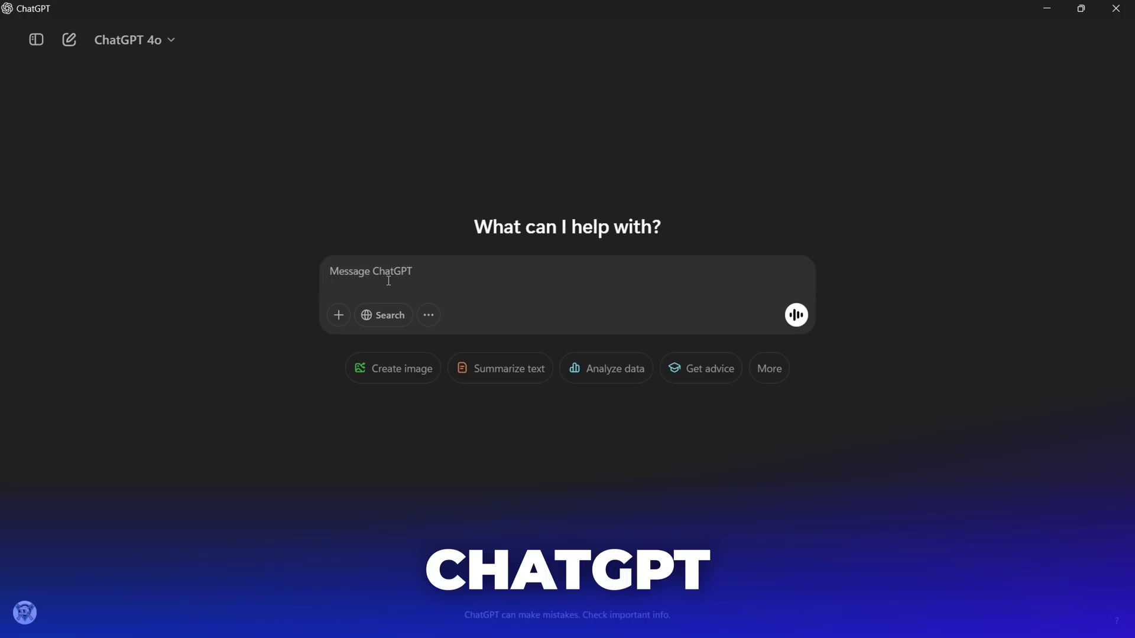
type("Use this formula and give me a prompt for a chrome effect in different color or style chrome for adobe firefly - Formula: Material + color (optional) + style (optional) + effect (optional) + shape + on a black background here are the example prompts: Example Prompts: Liquid Chrome, silver, blob on a black background. Plasma Chrome, liquid metal infused with energy, glowing blue, electrified, cube on a black background. 80s Retro Chrome, metallic, vibrant, soft glow, cube on a black background. Liquid Shiny Metallic Chrome, typography, floating in the air, isolated on a black background. 80s Retro Vibrant Chrome, polished metallic letters, typography on a black background. Cosmic Chrome, nebula color, text on a plain black background. Yellow Gold Chrome, metallic typography on a plain black background. Blue Steel, metallic blue, cold and industrial, scratched effect, typography, floating in the air, isolated on a black background. Liquid Shiny Metallic Chrome Blobs, multicolor typography, isolated on a smooth black background. Vibrant Liquid Shiny Metallic Chrome Typography, on a black background. Purple Metallic Chrome, floating in the air, isolated on a black background.")
left_click(796, 376)
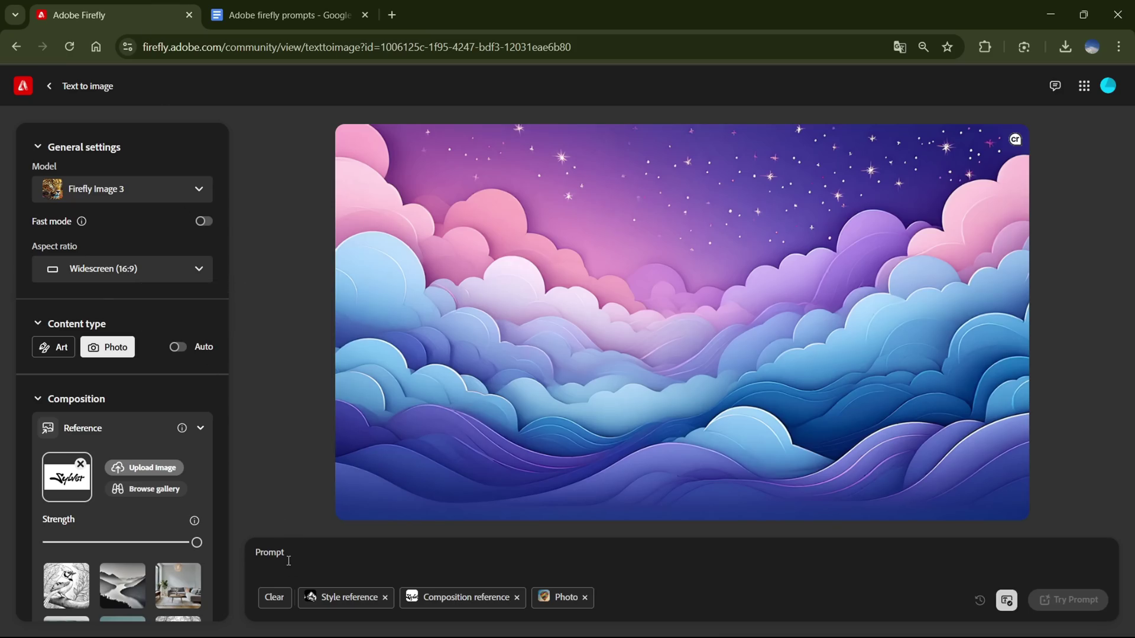
Step: In Firefly, generate images from the prompt "Liquid shiny metallic Chrome blobs typography, silver, floating in the air isolated on a black background."
type("Liquid shiny metallic Chrome blobs typography, silver, floating in the air isolated on a black background.")
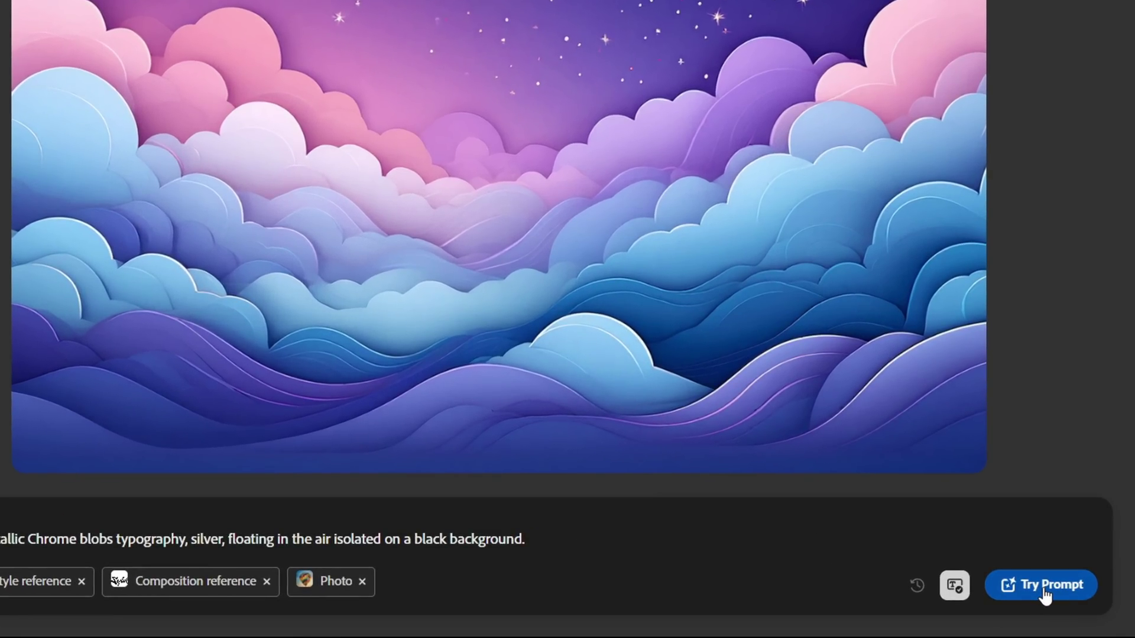
left_click(1072, 606)
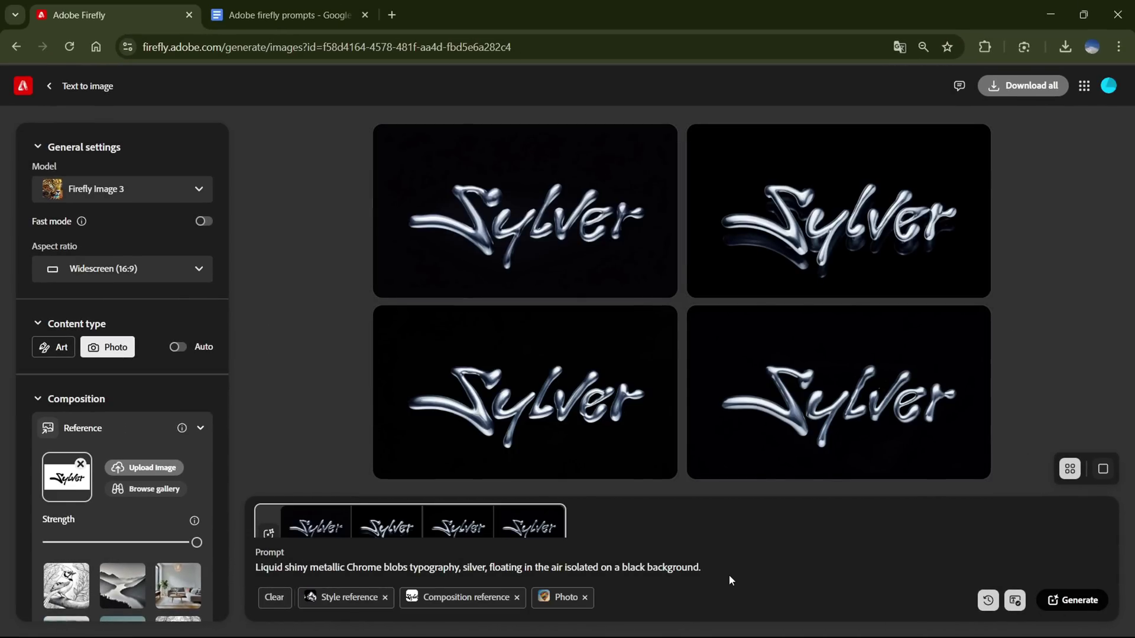
Step: Enlarge the first generated Sylver image and step on to the next result
left_click(555, 220)
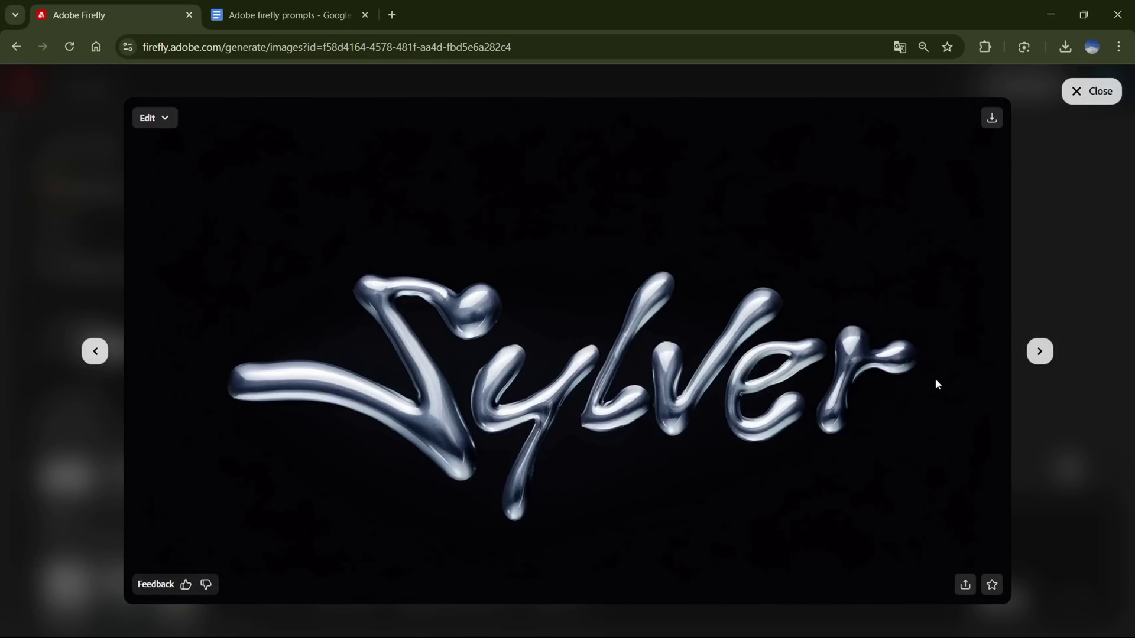
left_click(1043, 357)
left_click(1088, 308)
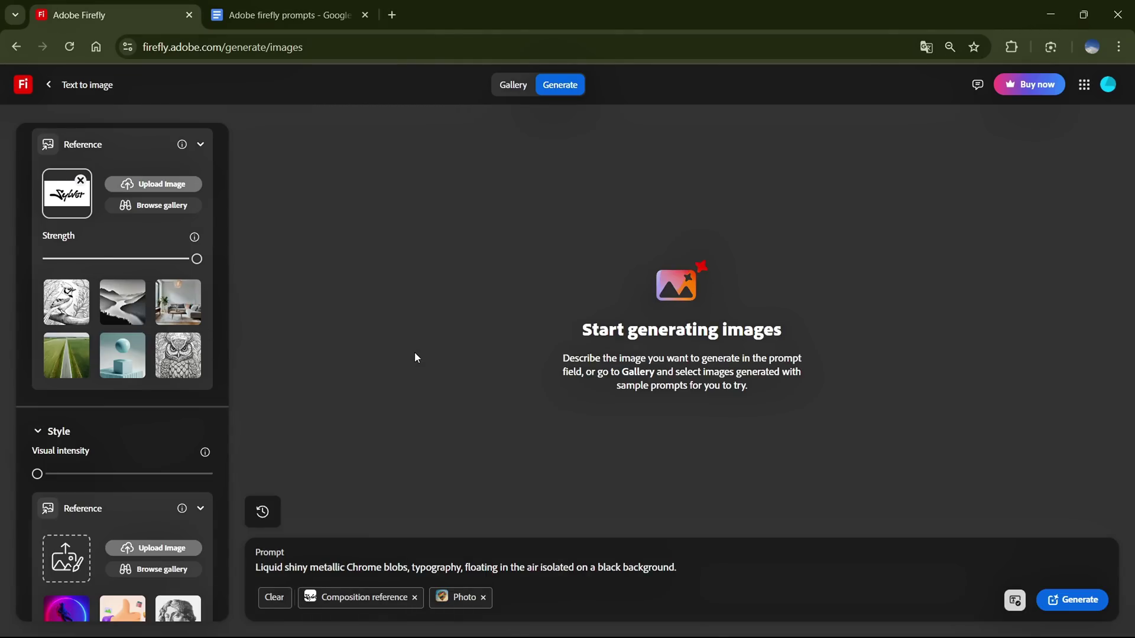
Step: Set the lighting effect to Low lighting and the camera angle to Macrophotography
scroll(172, 421, "down", 3)
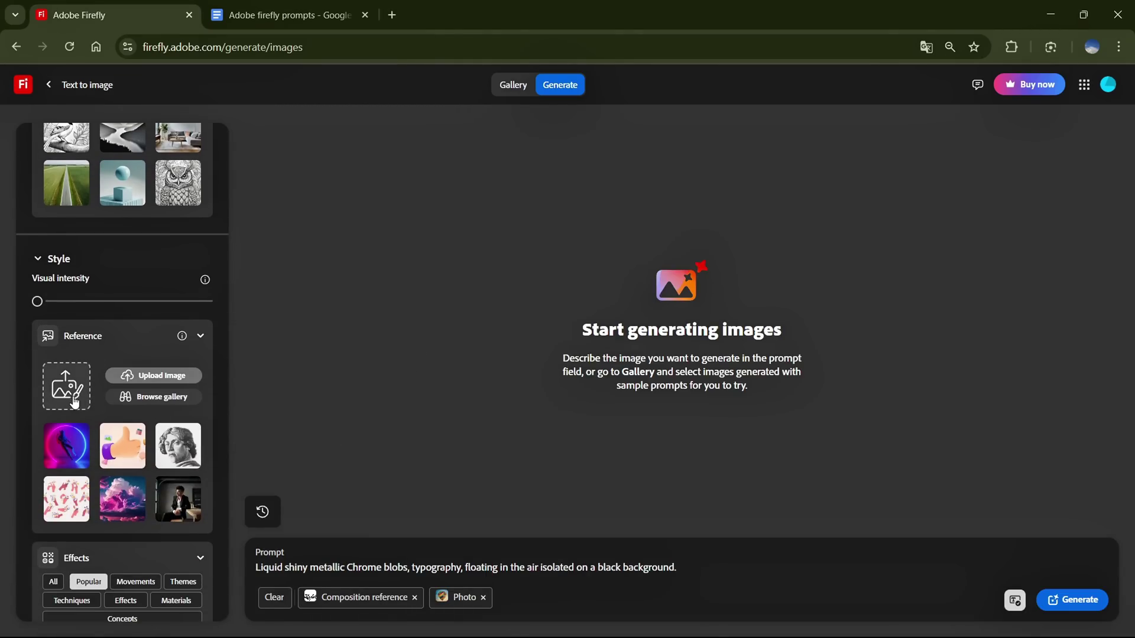
scroll(88, 386, "down", 6)
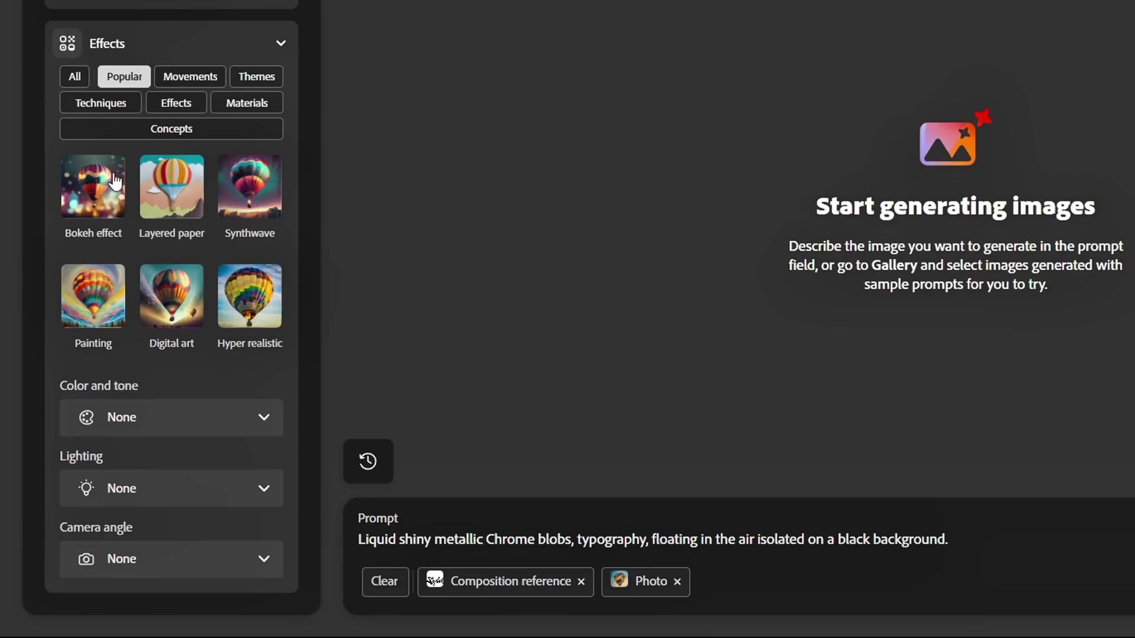
left_click(143, 482)
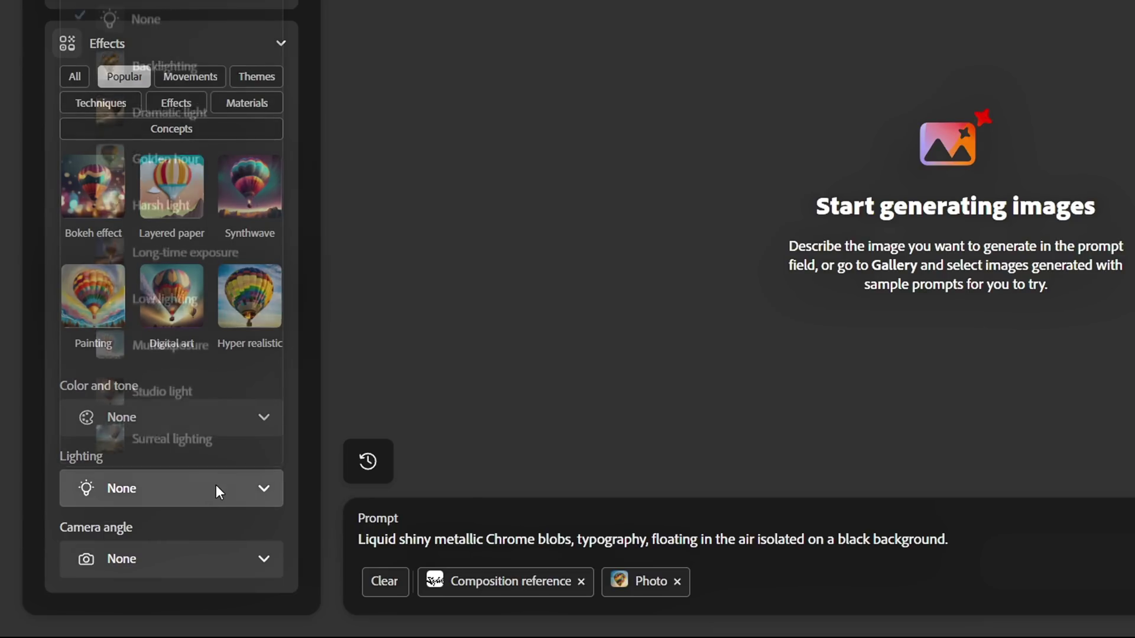
left_click(211, 304)
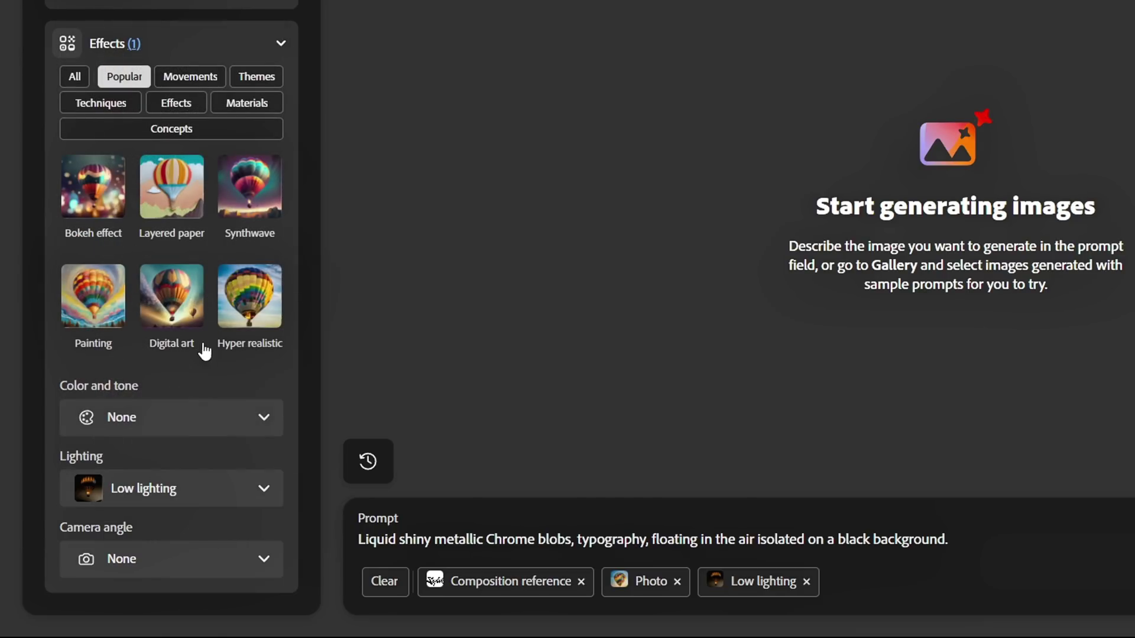
left_click(204, 560)
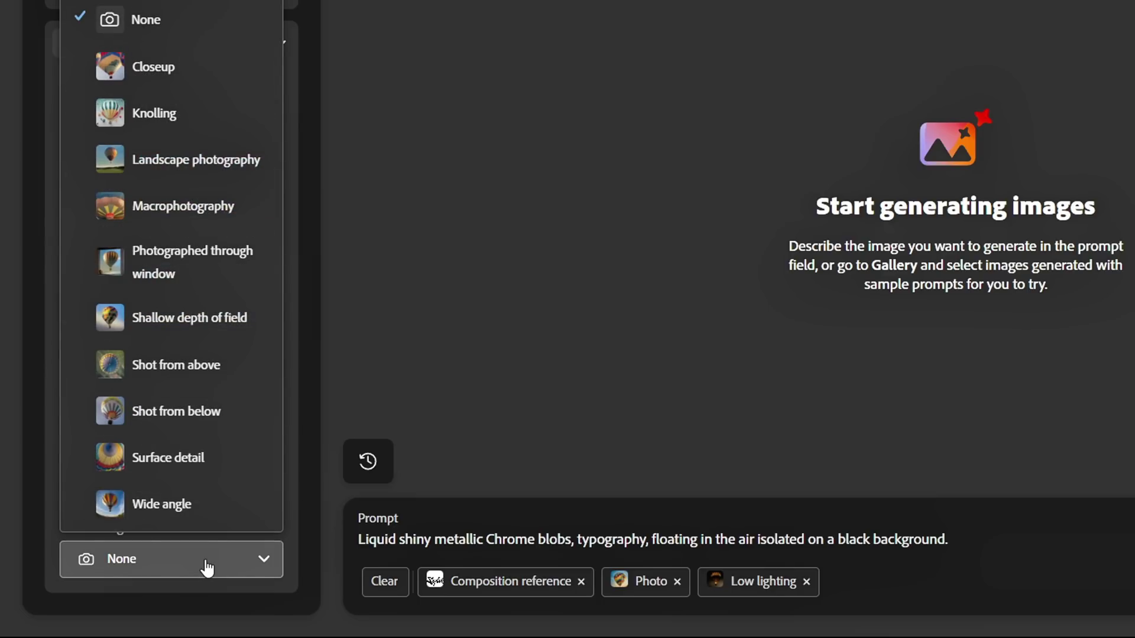
left_click(214, 211)
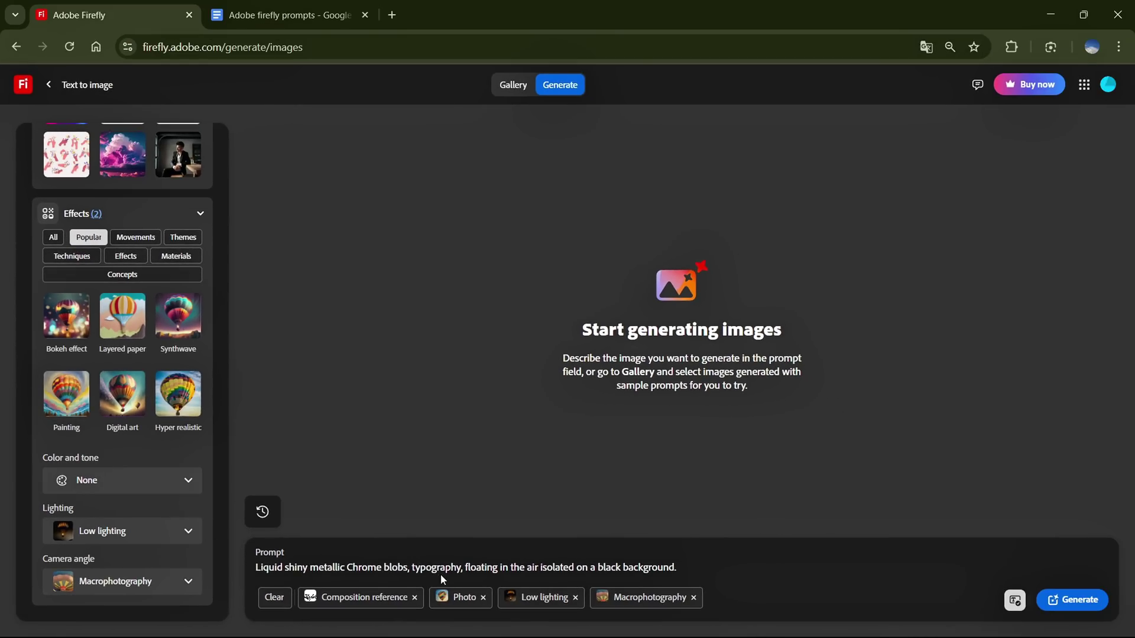
Step: Check the wording of the liquid metallic Chrome blobs prompt and generate images from it with the chosen effects
left_click_drag(466, 568, 549, 568)
left_click(686, 566)
left_click(1071, 600)
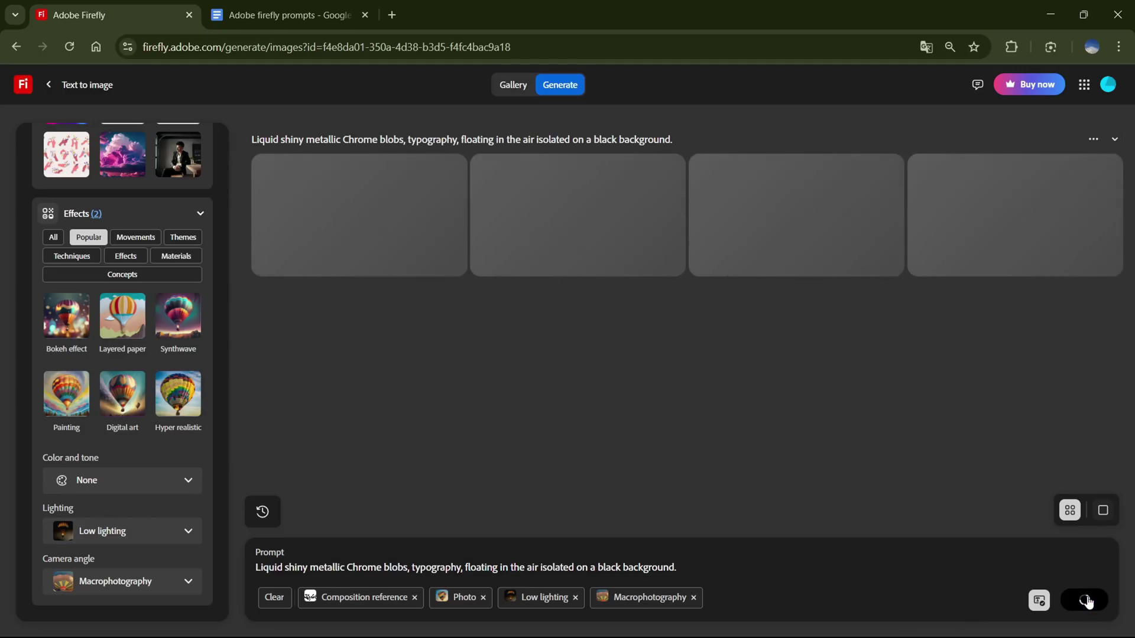
Step: Enlarge the first newly generated Sylver image and step through the other results
left_click(385, 246)
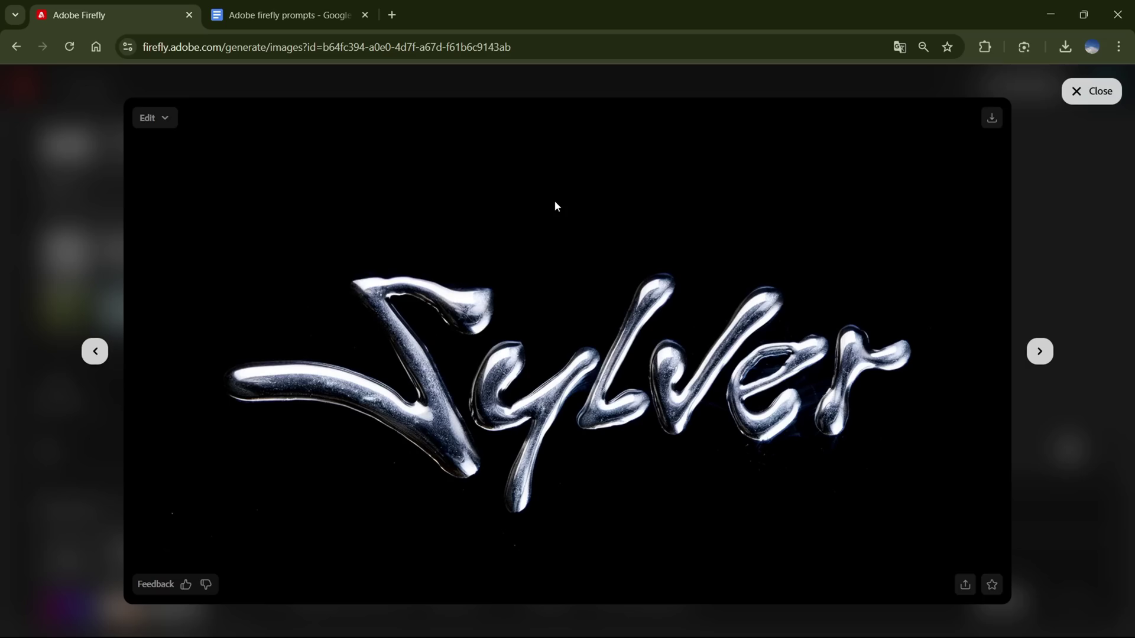
left_click(1040, 352)
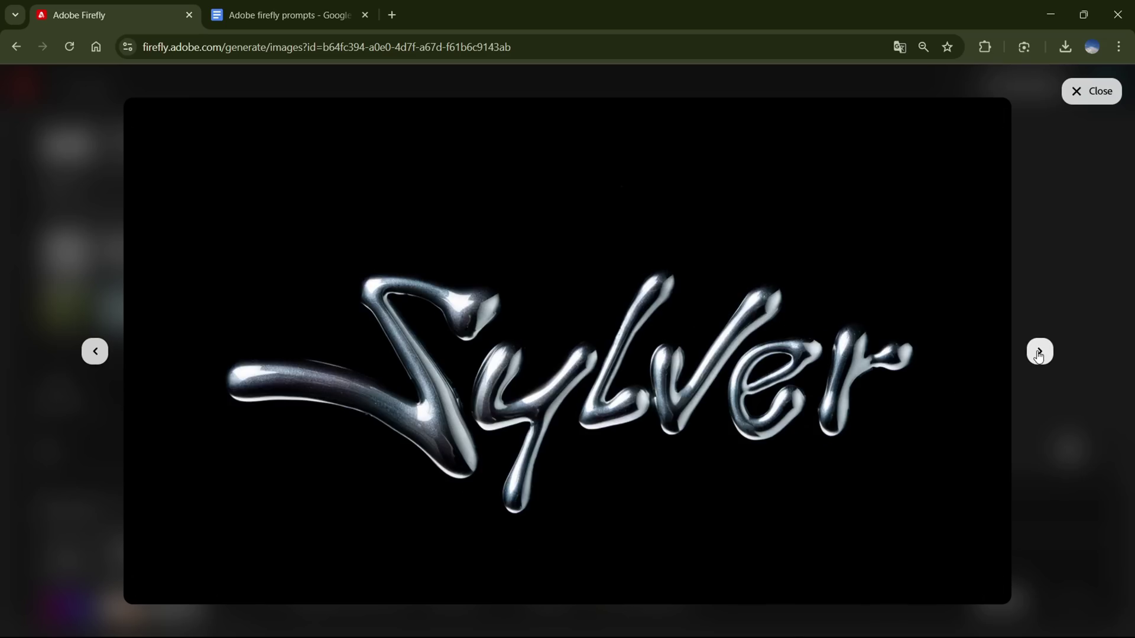
left_click(1039, 352)
left_click(1039, 352)
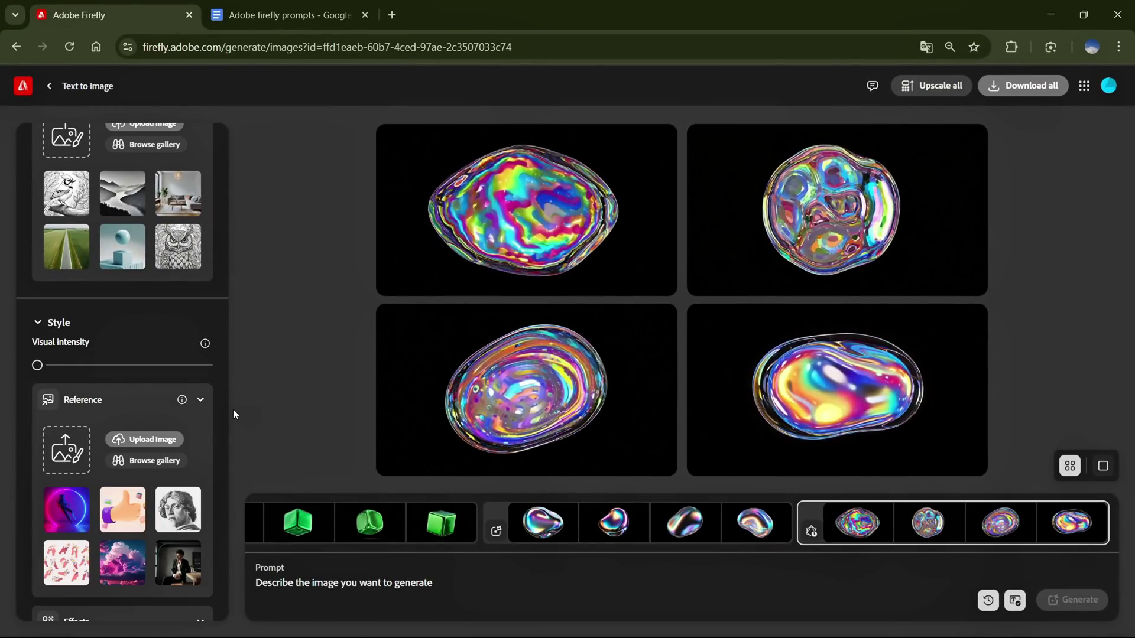
Step: Enter the prompt "Holographic Chrome, metallic polished smooth edges, Cube, floating in the air, isolated on a black background."
left_click(402, 584)
type("Holographic Chrome, metallic polished smooth edges, blob, floating in the air, isolated on a black background.")
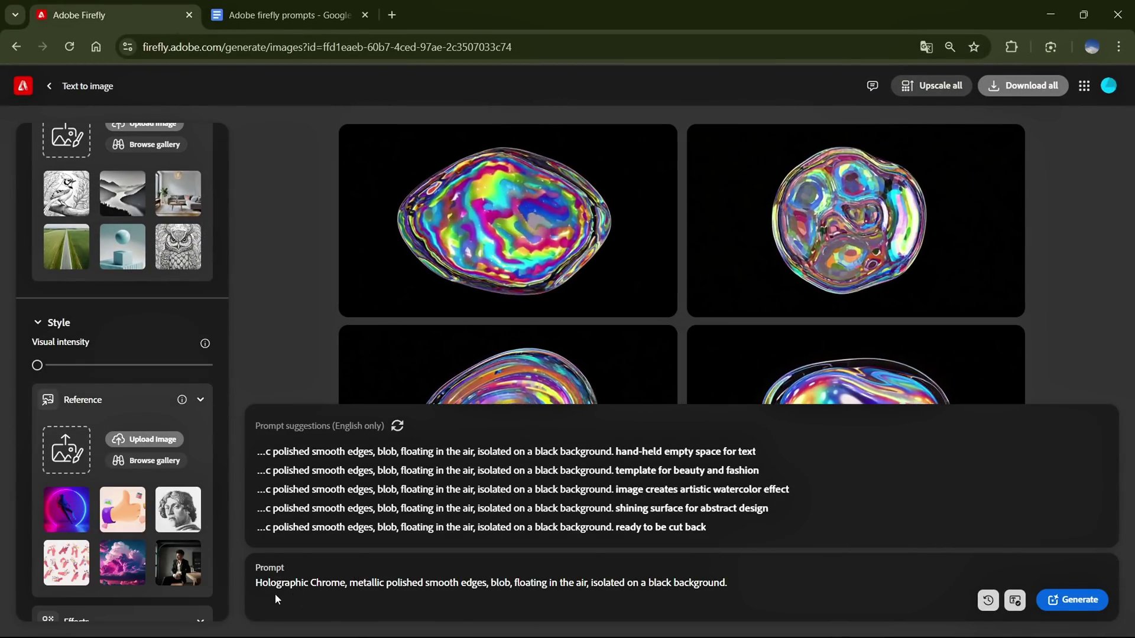
key("Escape")
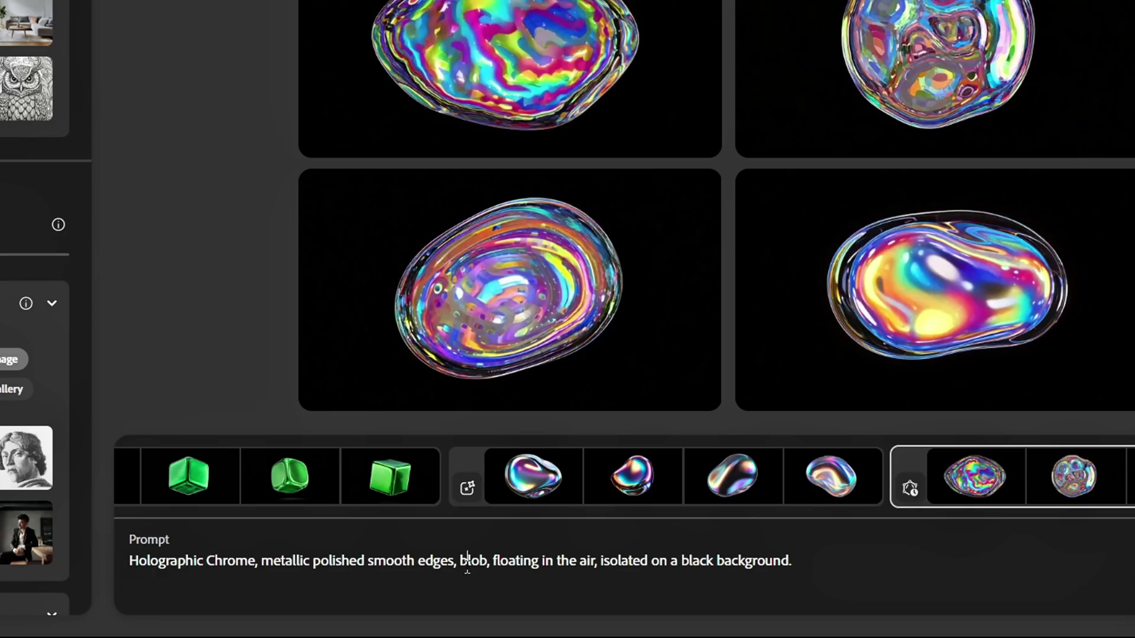
double_click(467, 562)
type("Cube")
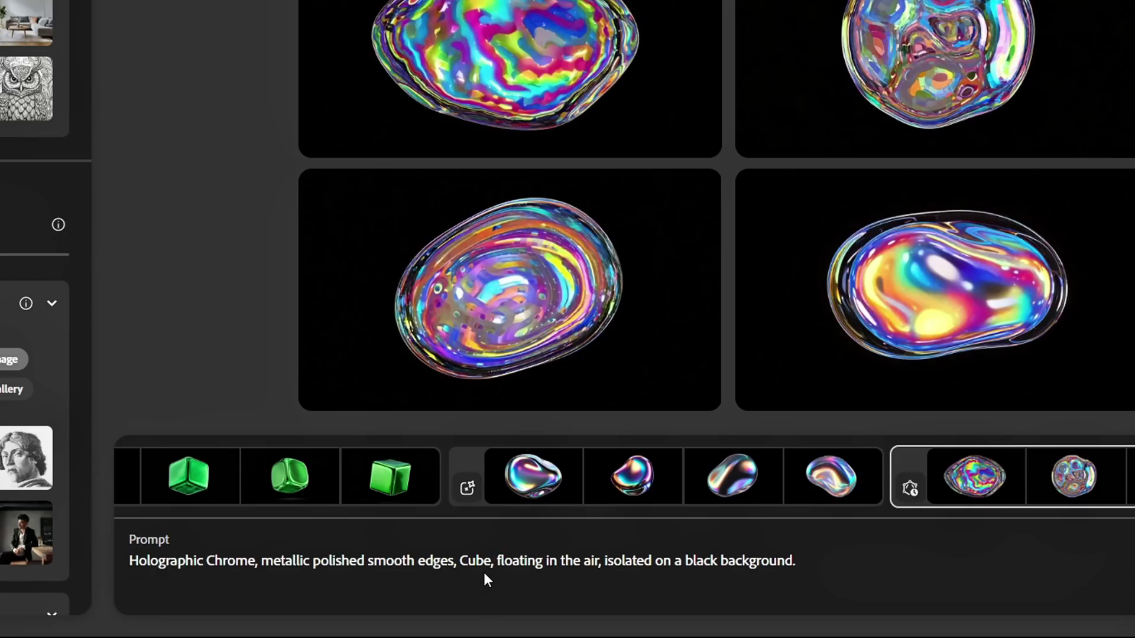
left_click(805, 566)
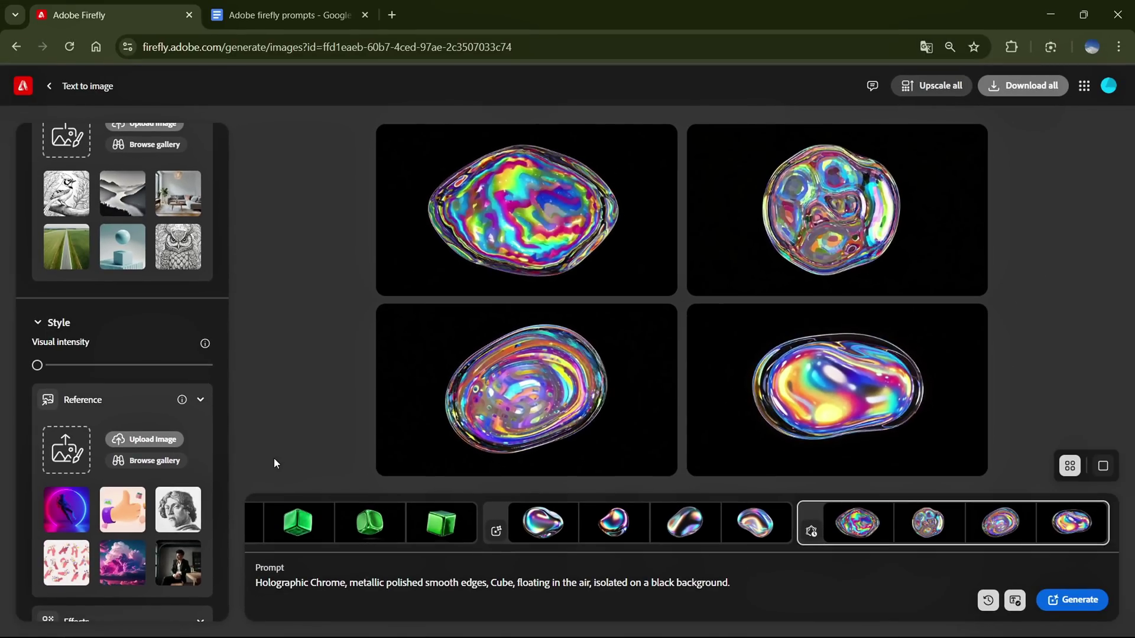
Step: Turn on Fast mode and generate holographic cube images, then regenerate for more variations
scroll(178, 382, "up", 10)
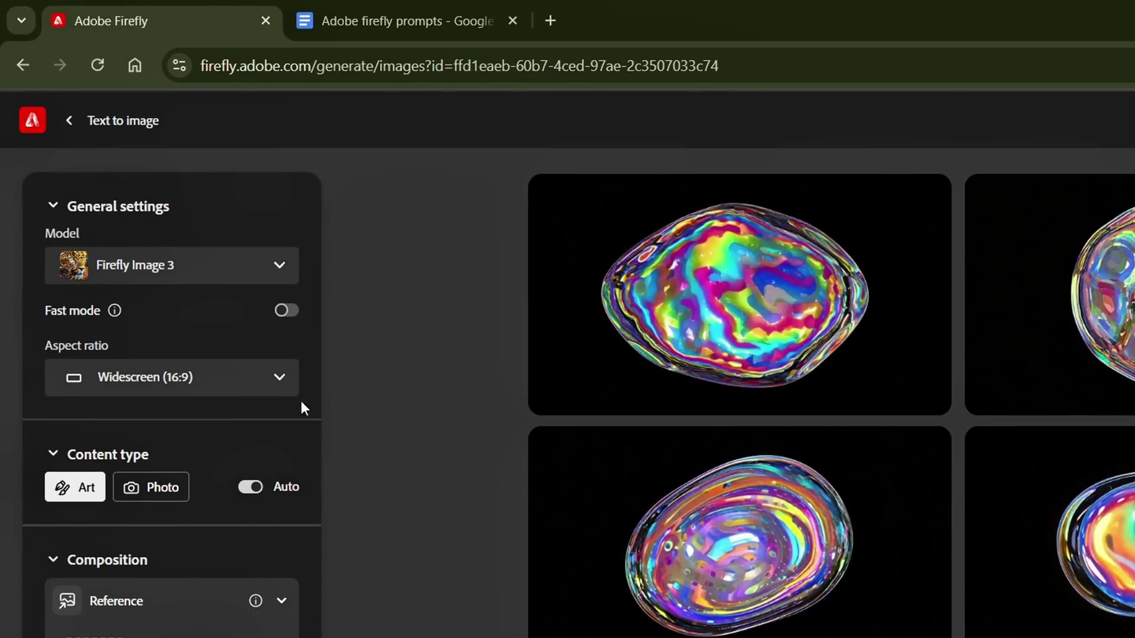
left_click(281, 314)
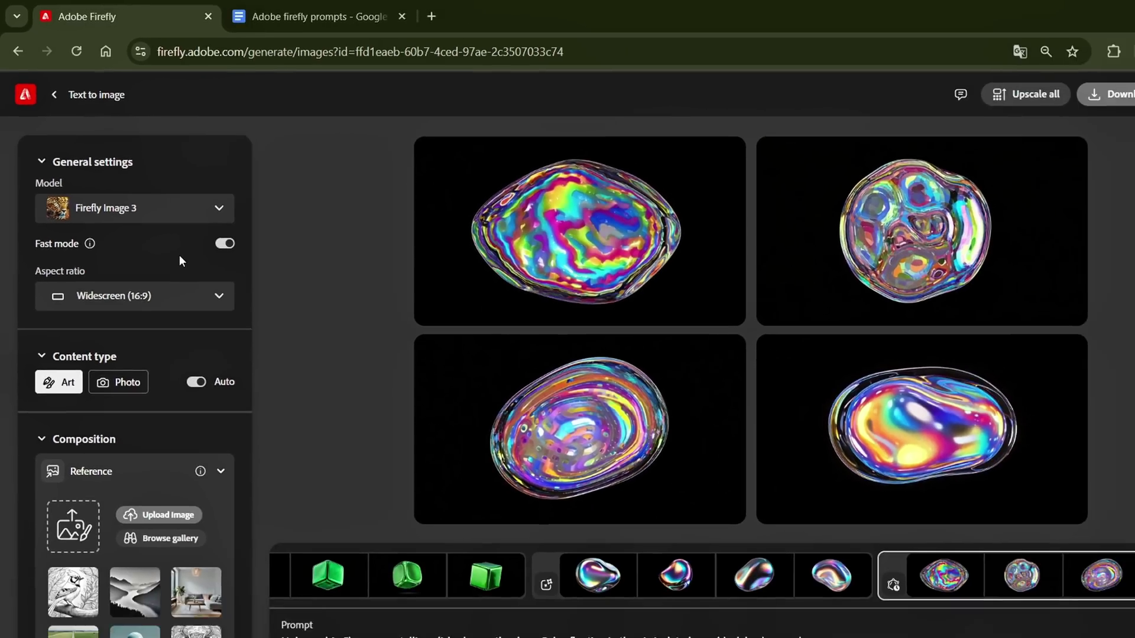
scroll(170, 490, "down", 8)
scroll(122, 350, "up", 10)
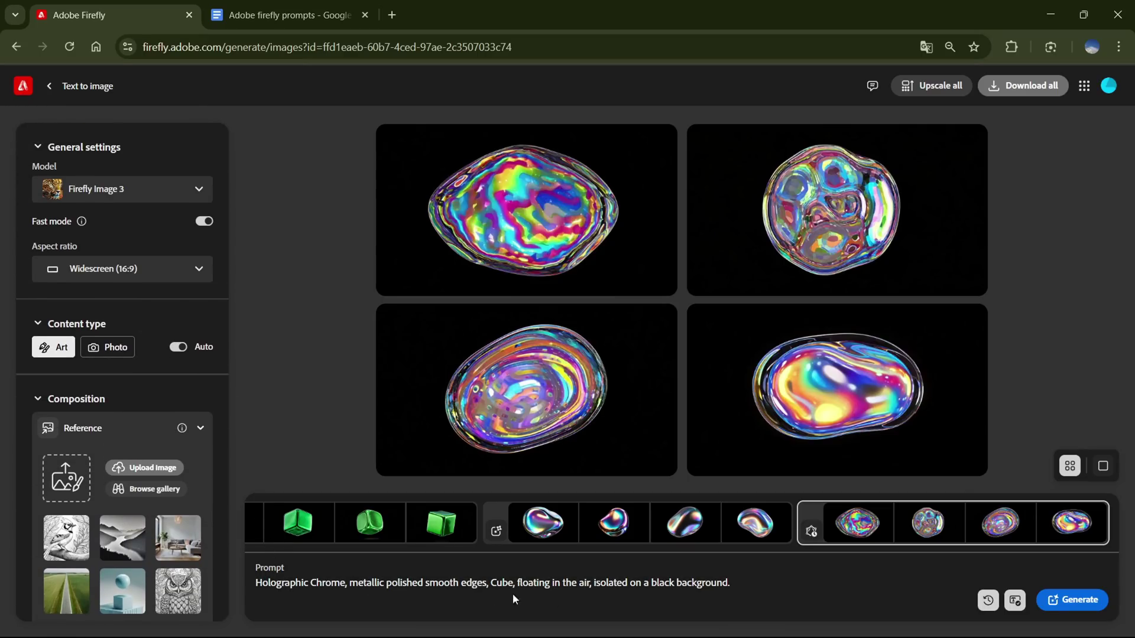
left_click(1075, 610)
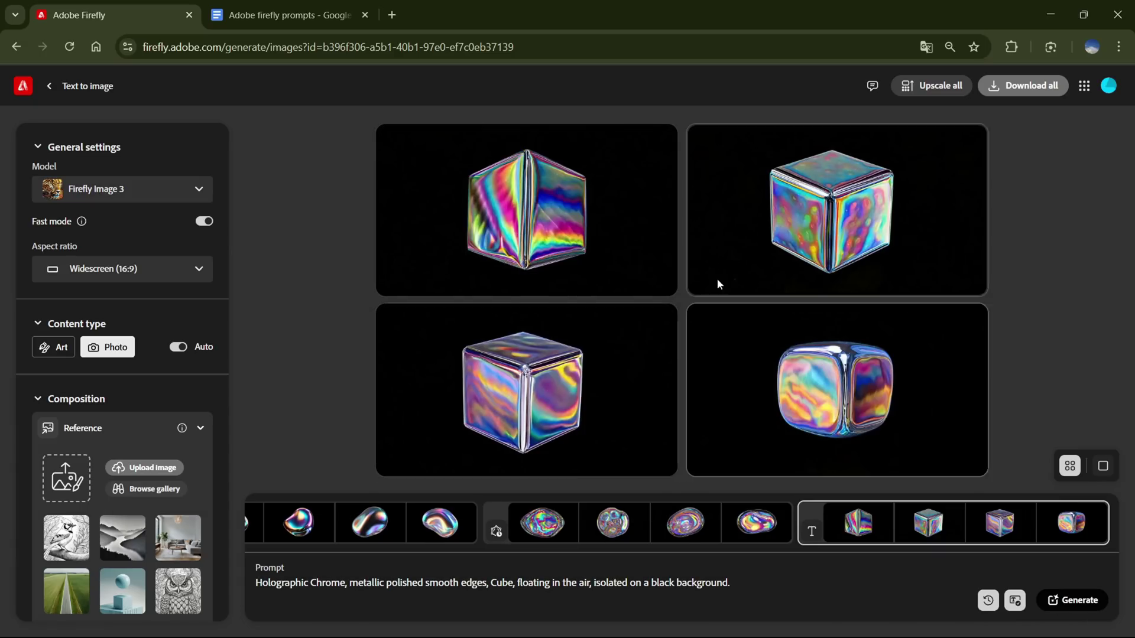
mouse_move(534, 427)
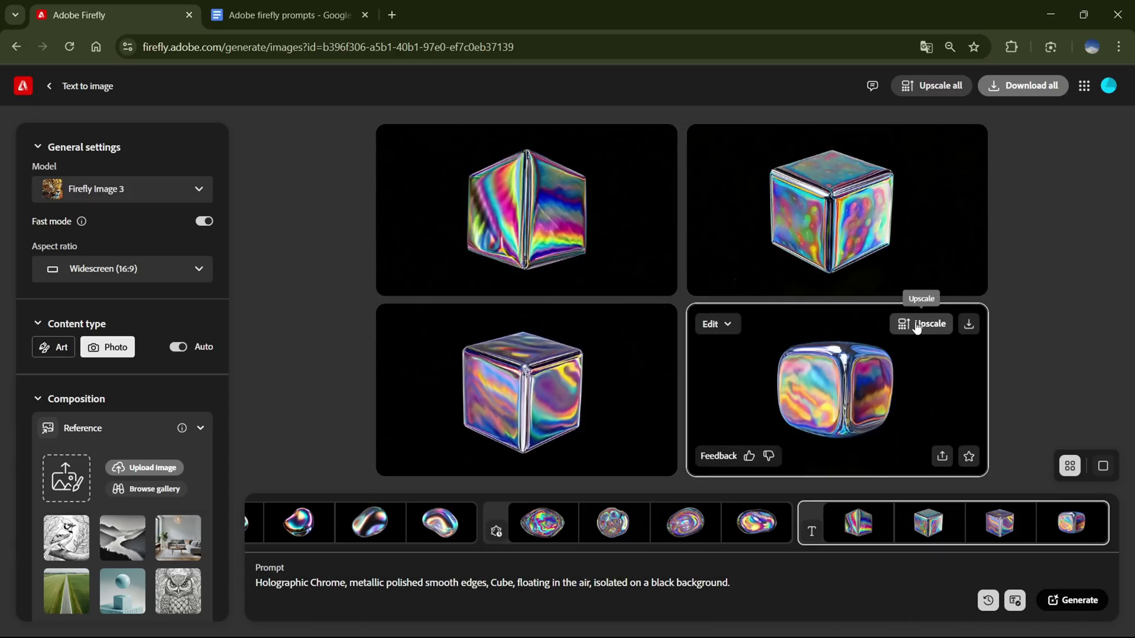
left_click(1088, 602)
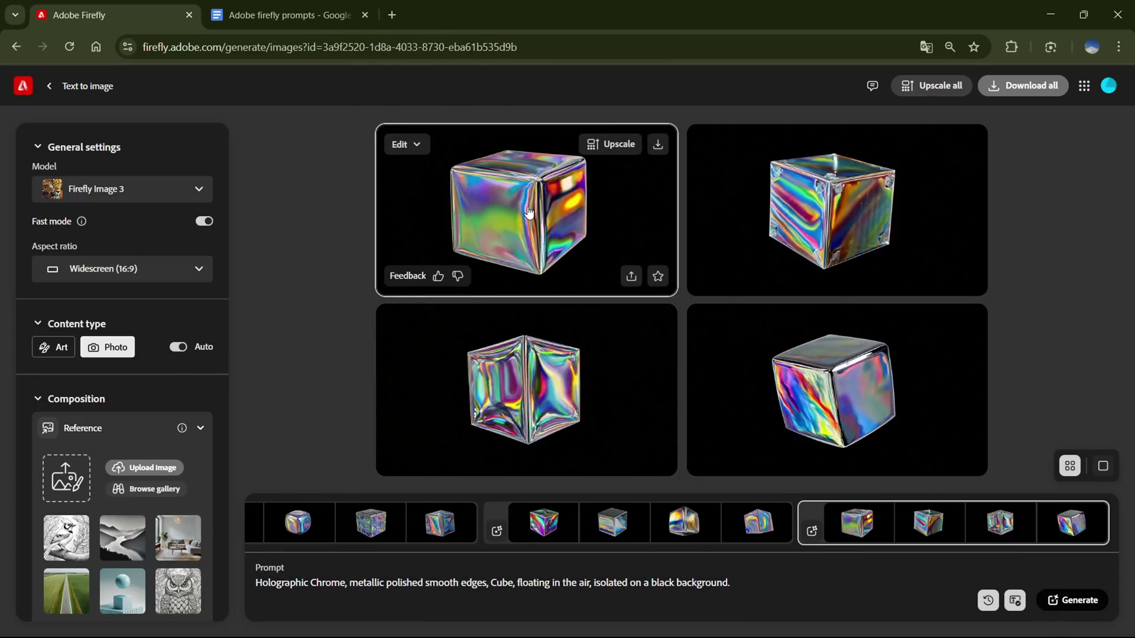
Step: Enlarge the first holographic cube image, upscale it and download the upscaled version
left_click(662, 278)
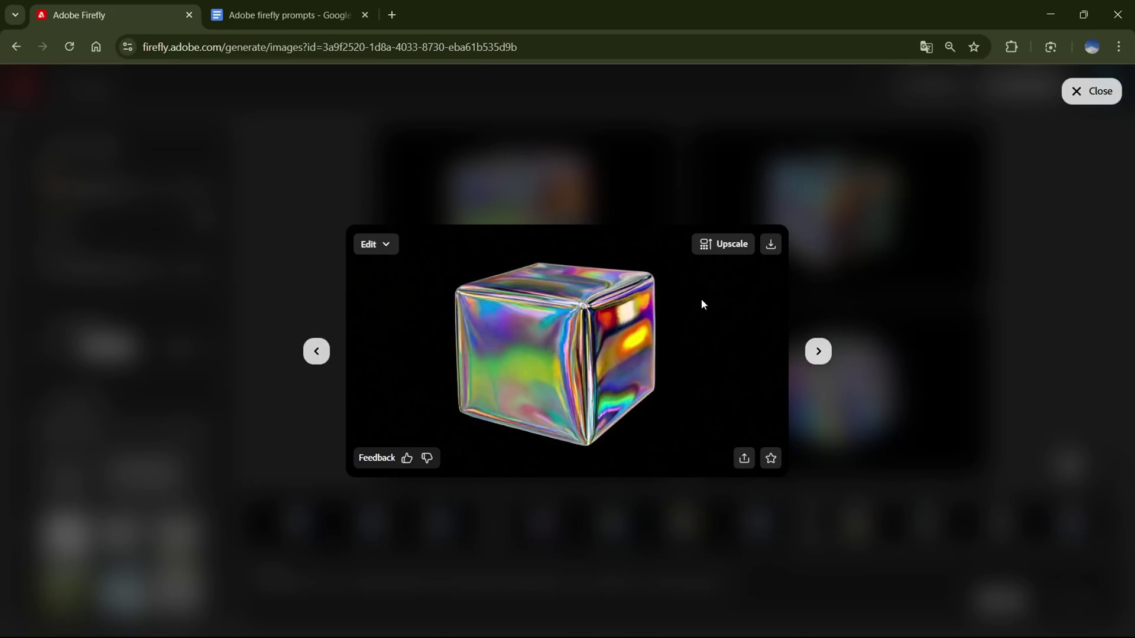
left_click(727, 250)
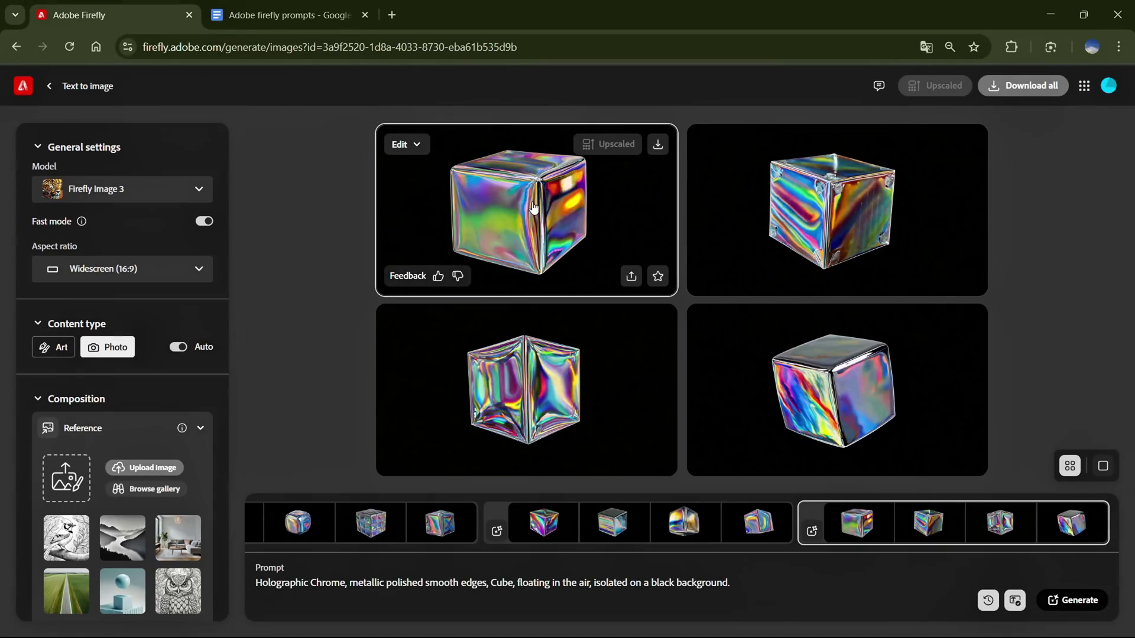
left_click(506, 204)
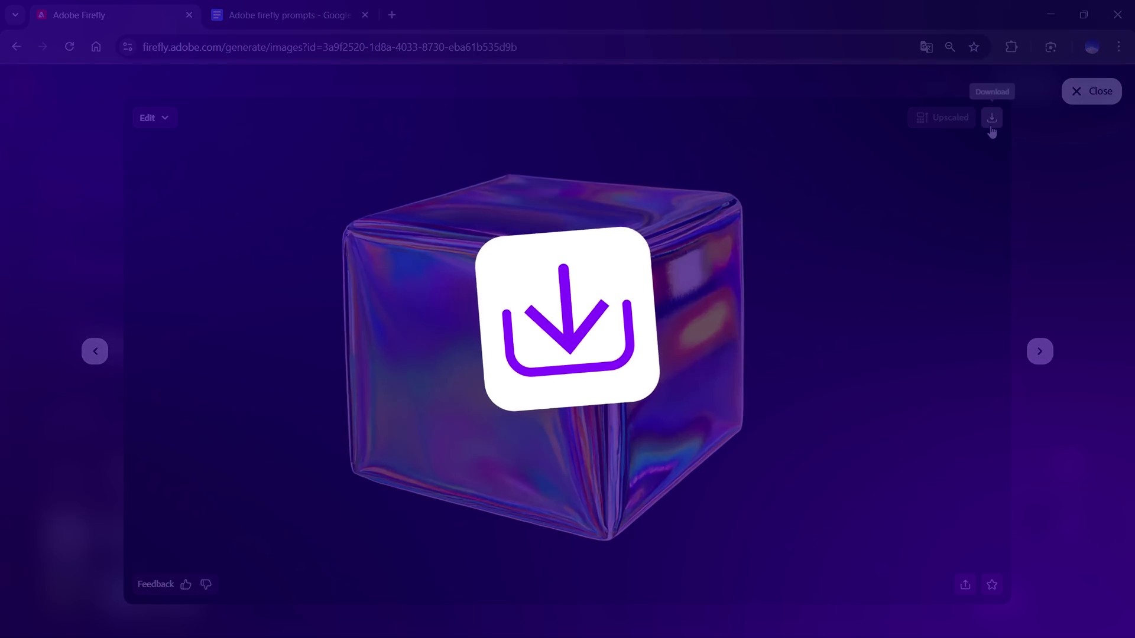
left_click(991, 121)
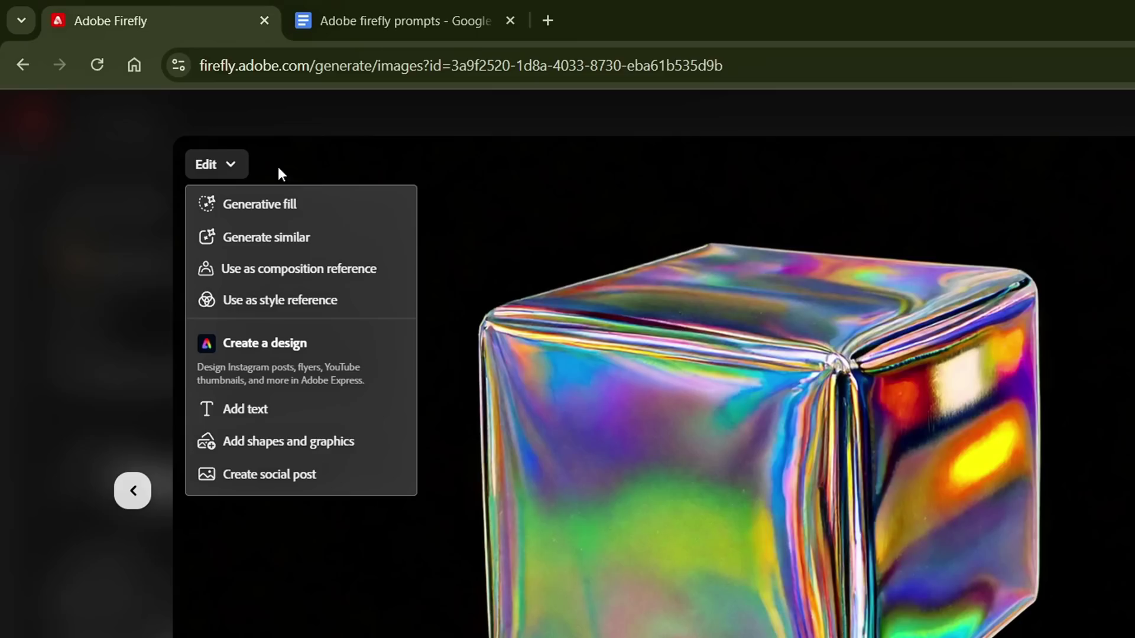
Step: Use the upscaled holographic cube as the style reference and load the tITAN2 image as the composition reference
left_click(345, 301)
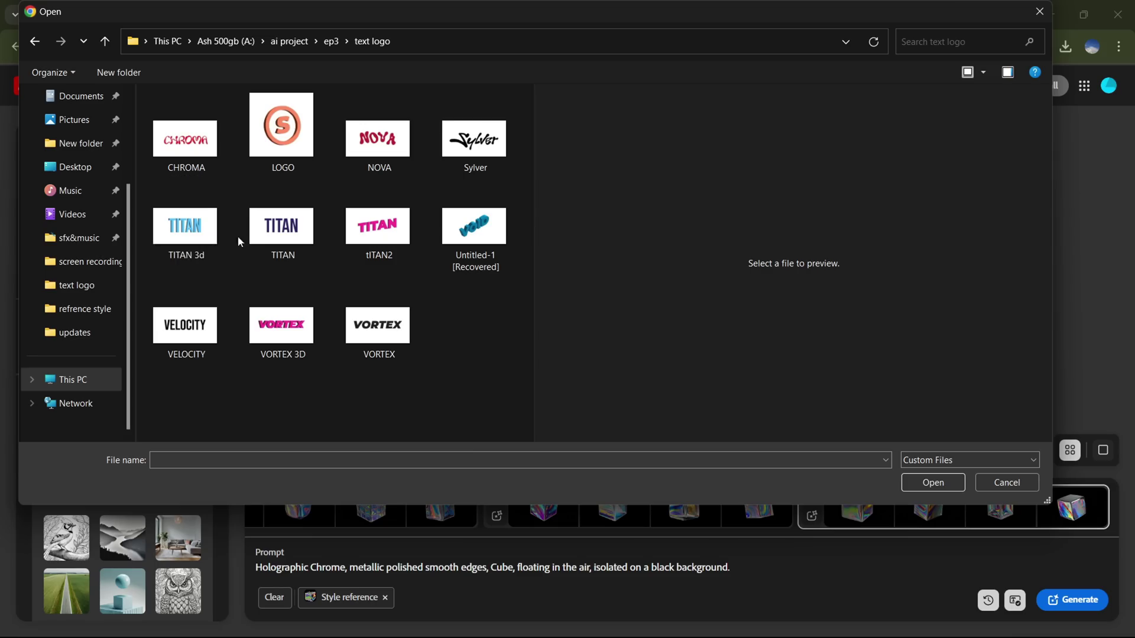
left_click(380, 230)
left_click(946, 487)
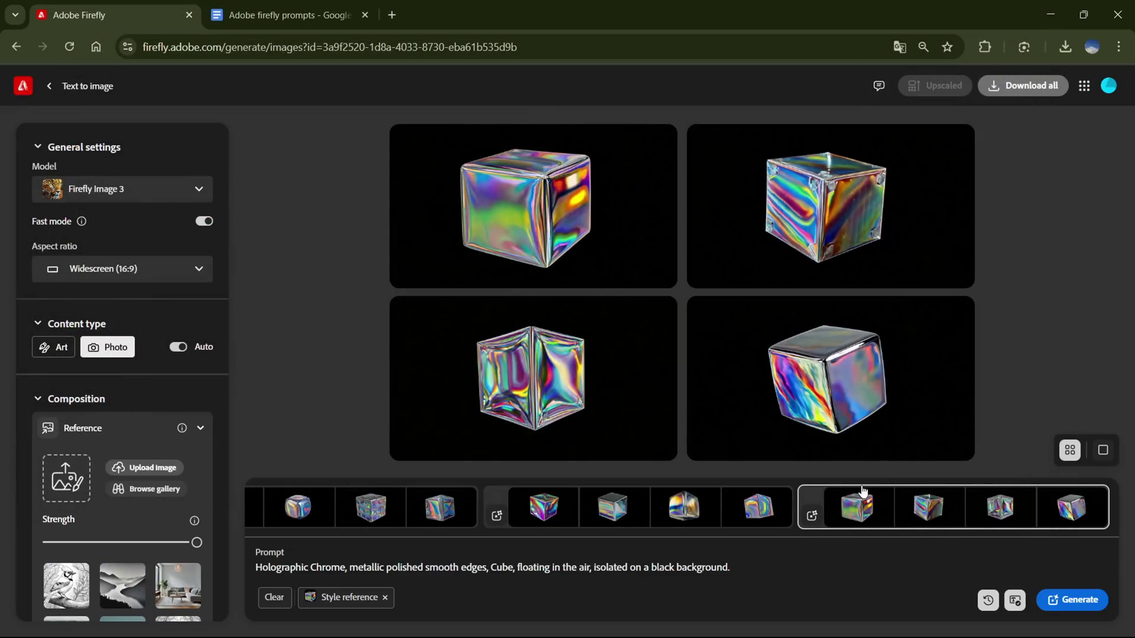
Step: Turn off Fast mode and generate images from the prompt "Holographic Chrome, typography, floating in the air, isolated on a black background."
left_click(207, 222)
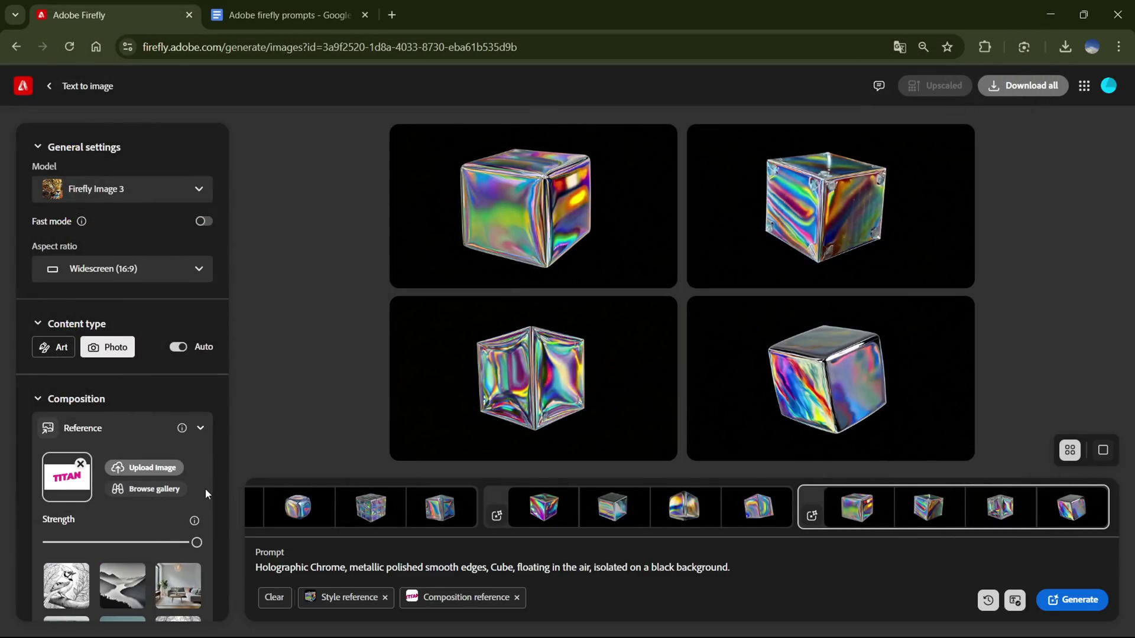
scroll(207, 493, "down", 5)
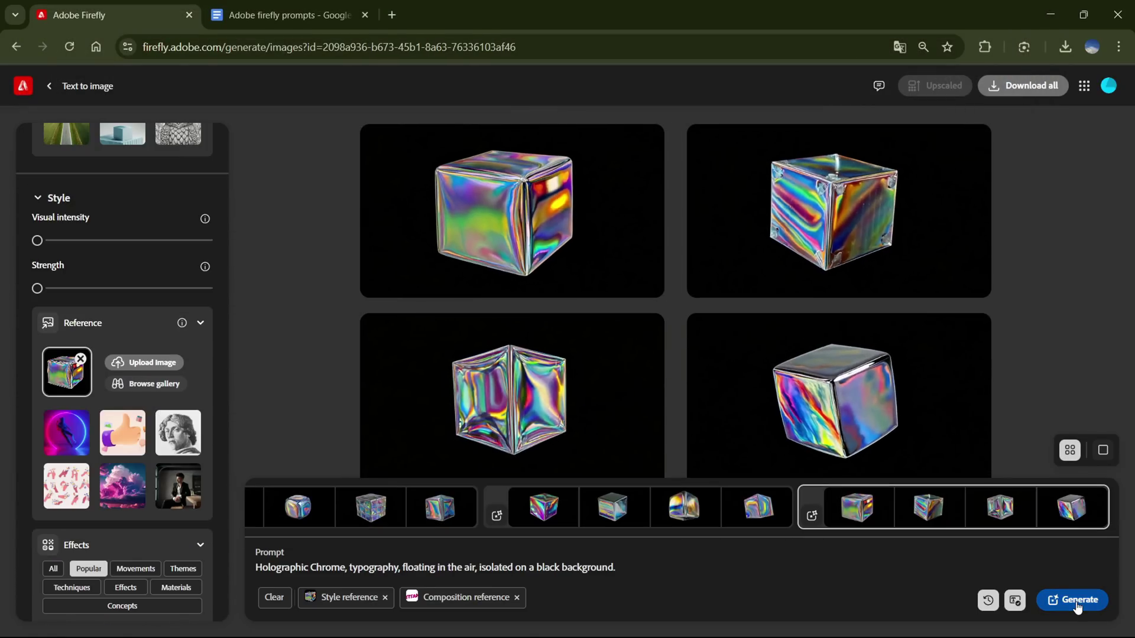
left_click(1073, 600)
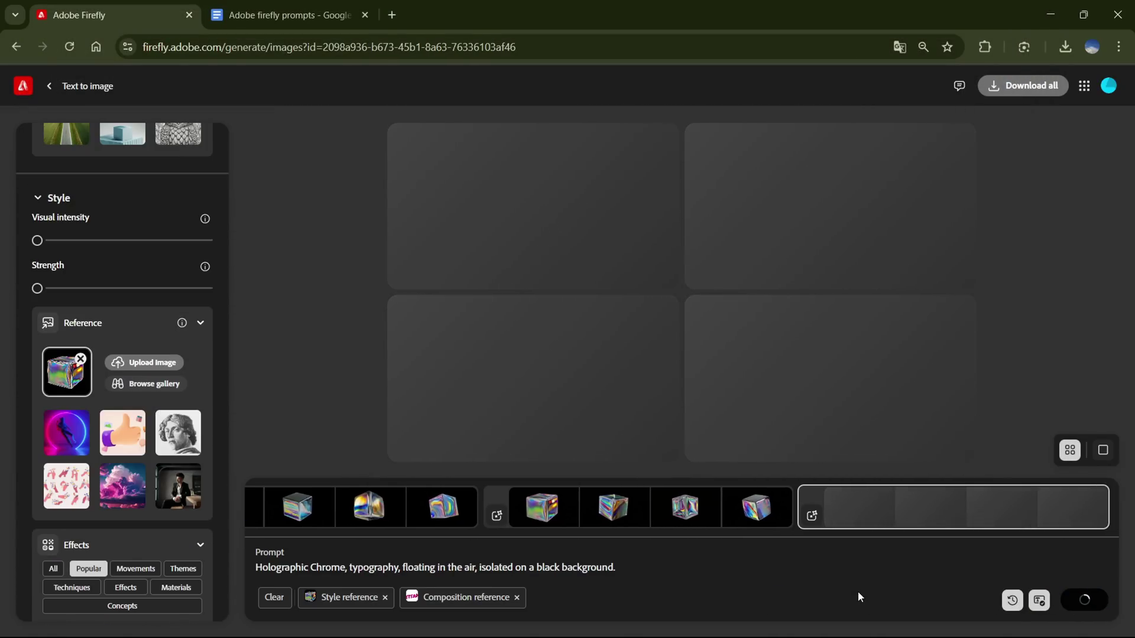
Step: Enlarge the first generated TITAN image, step through the other results and close the preview
left_click(507, 238)
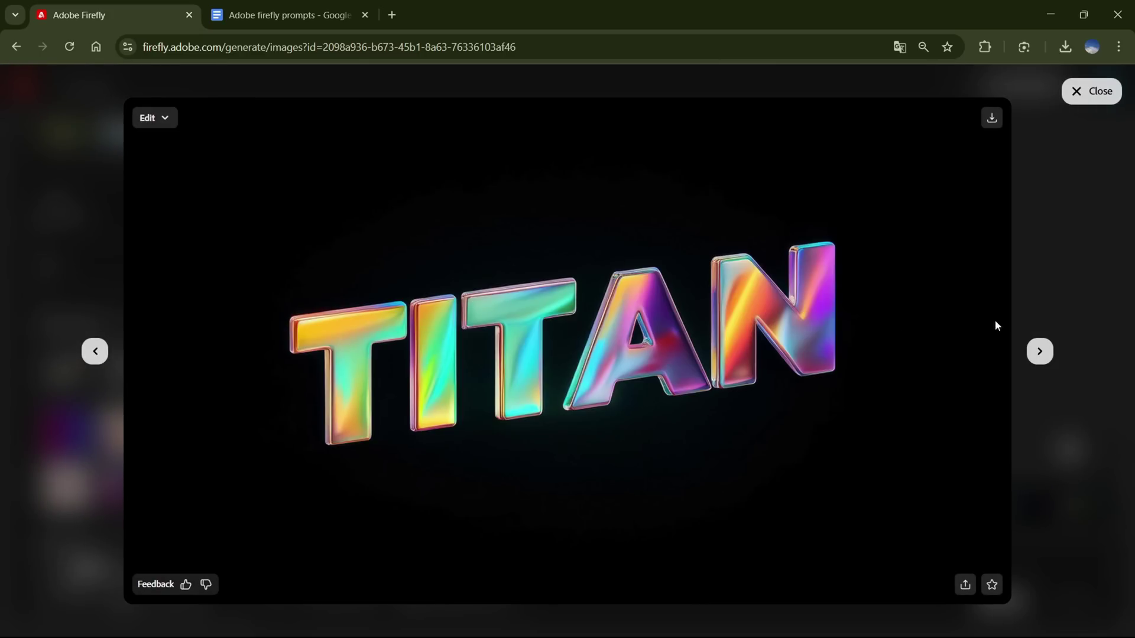
left_click(1039, 352)
left_click(1039, 352)
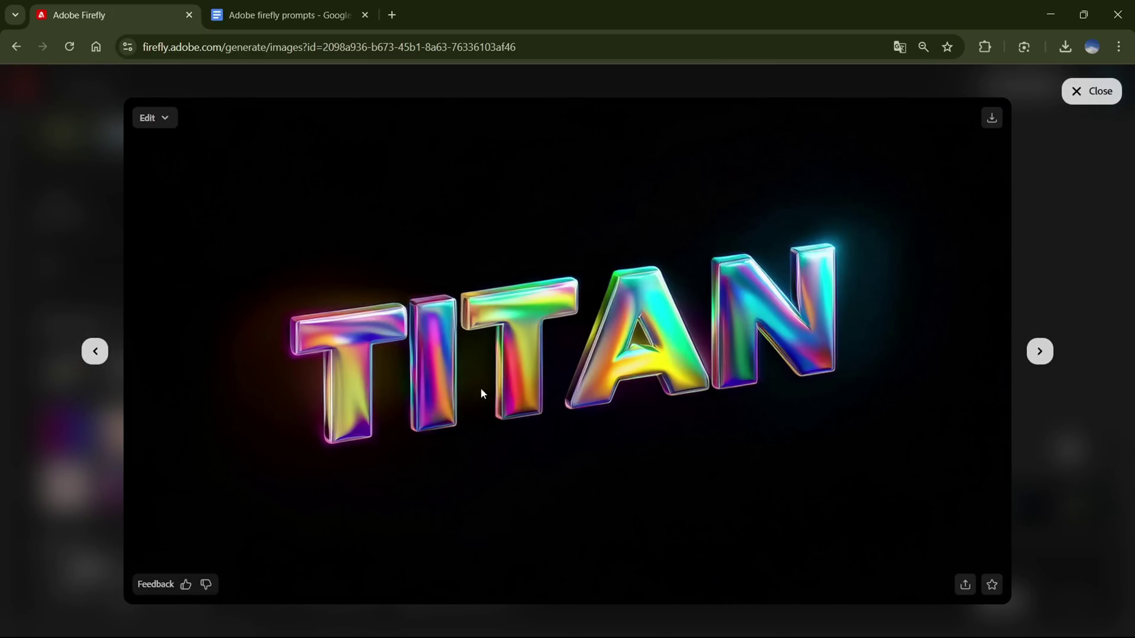
left_click(1040, 351)
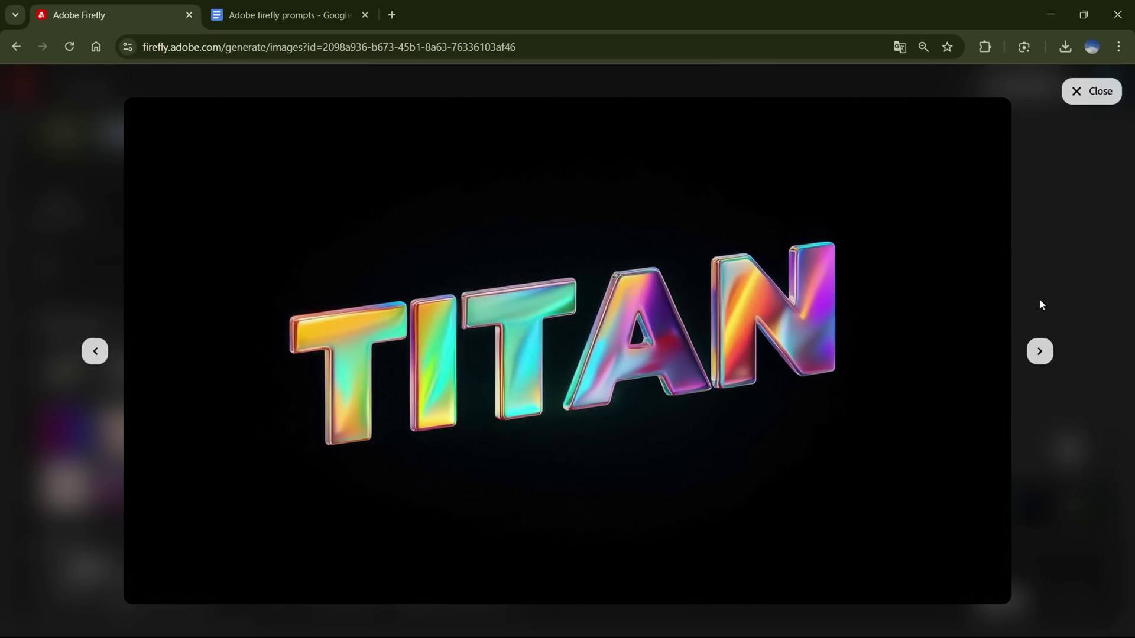
key("Escape")
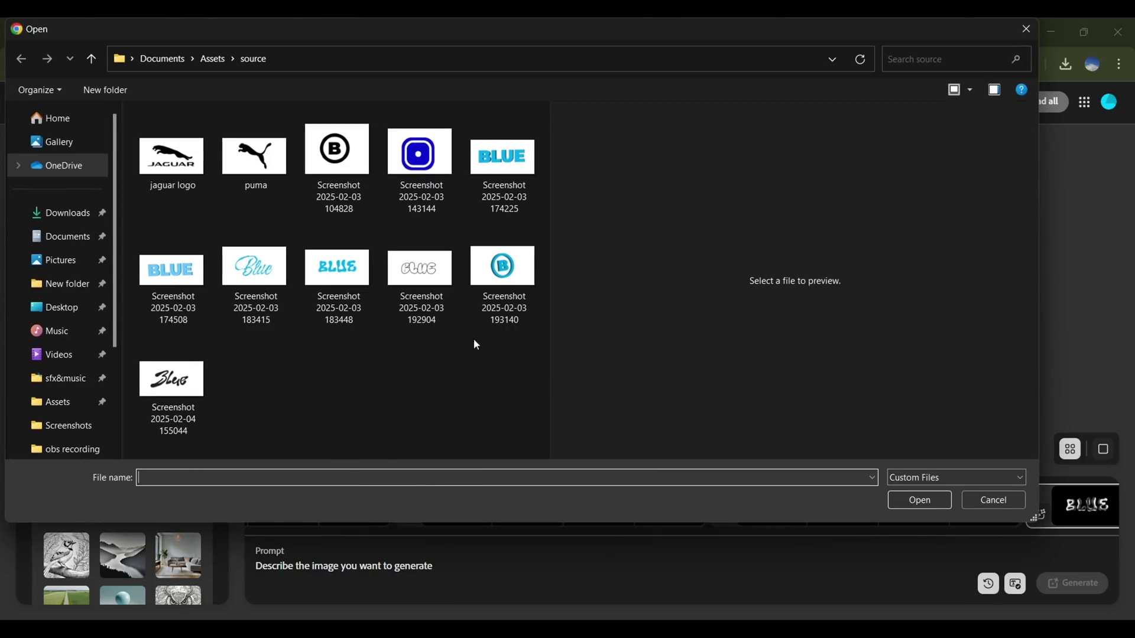
Step: Load the circled B logo as composition reference and paste the Google Docs prompt "80s Retro vibrant Chrome, polished metallic letters typography on a black background." into Firefly
left_click(502, 278)
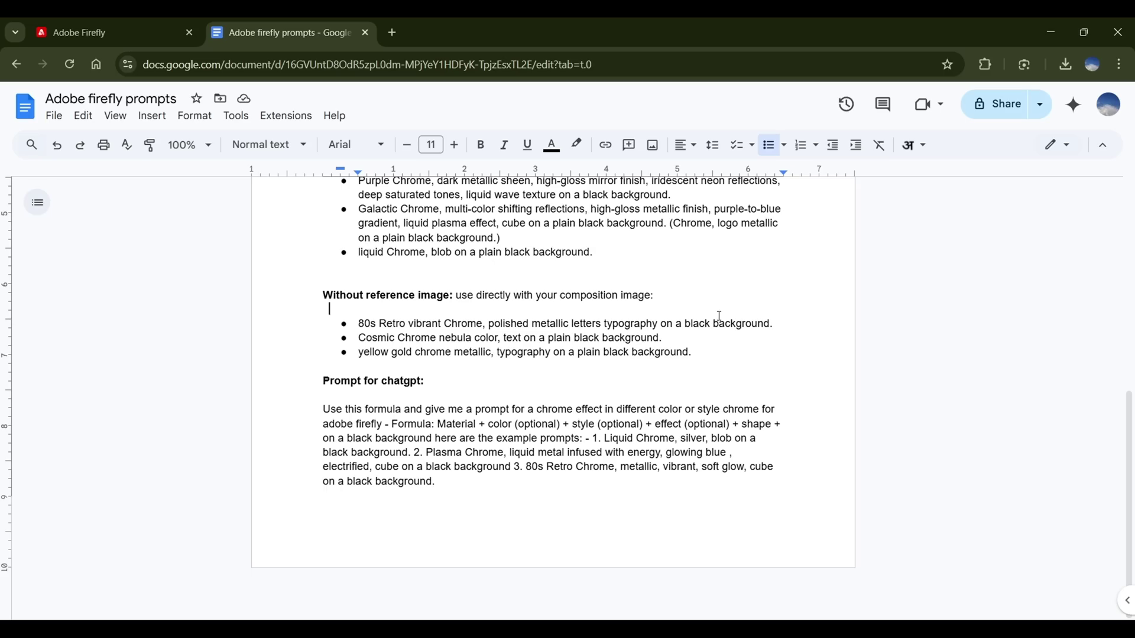
left_click_drag(358, 324, 785, 324)
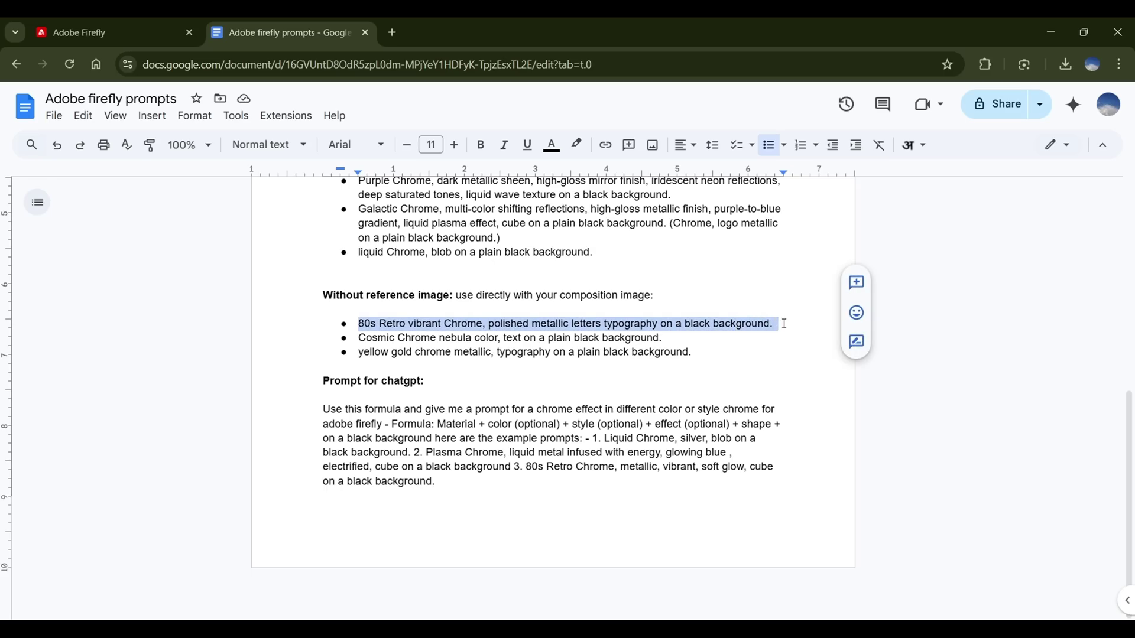
key("ctrl+c")
key("ctrl+shift+Tab")
left_click(499, 559)
key("ctrl+v")
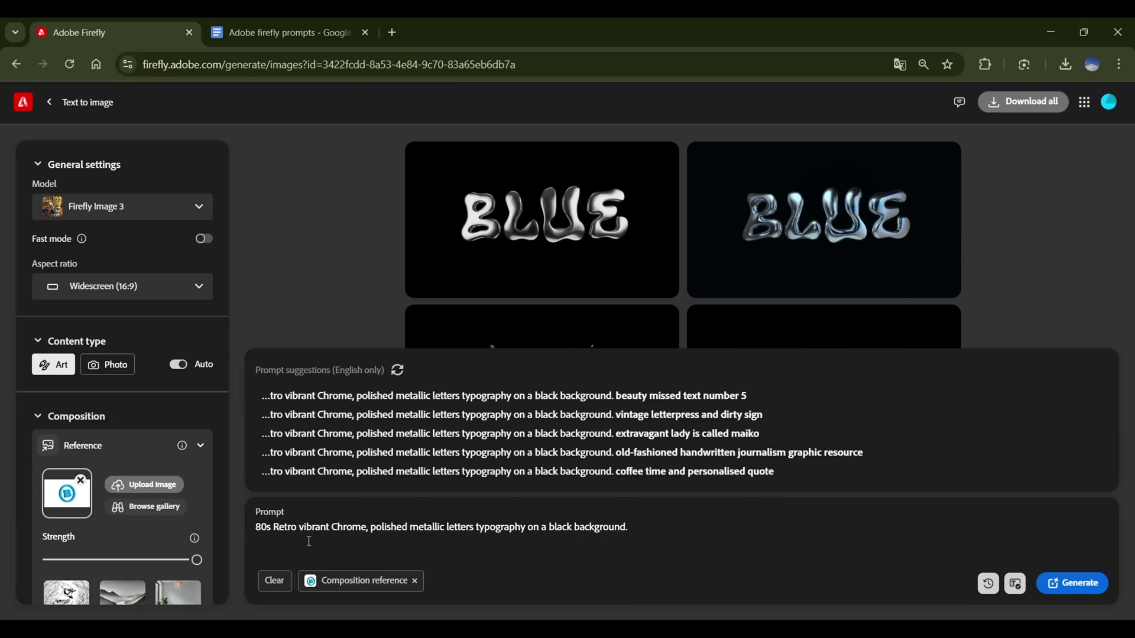
Step: Apply the Made of metal material effect and generate images of the circled B logo
scroll(128, 537, "down", 3)
scroll(129, 537, "down", 10)
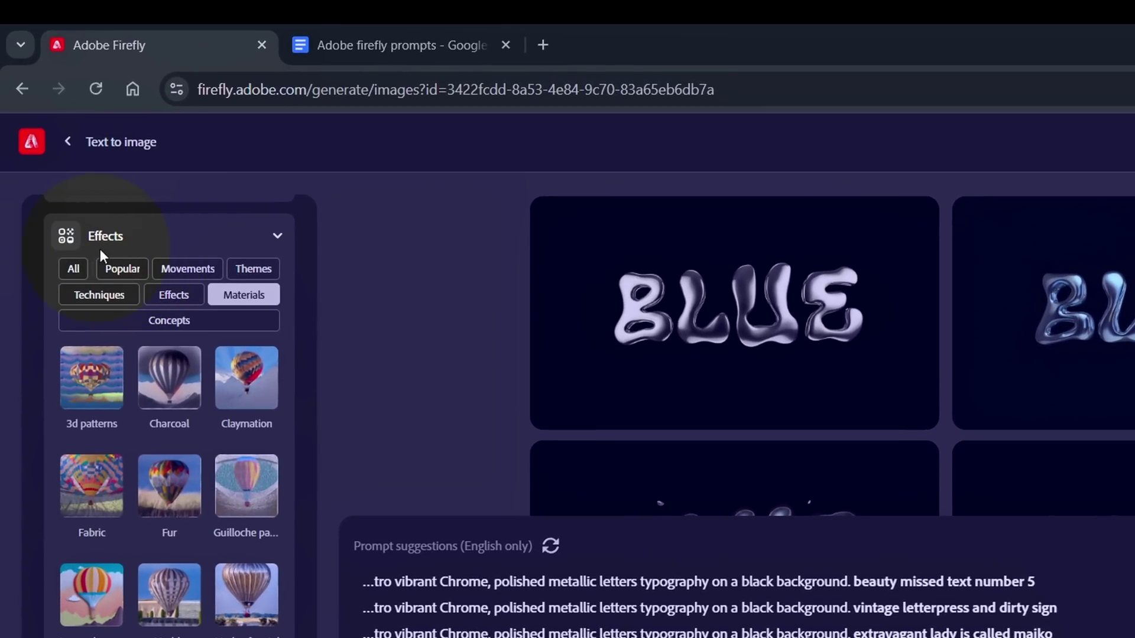
left_click(245, 294)
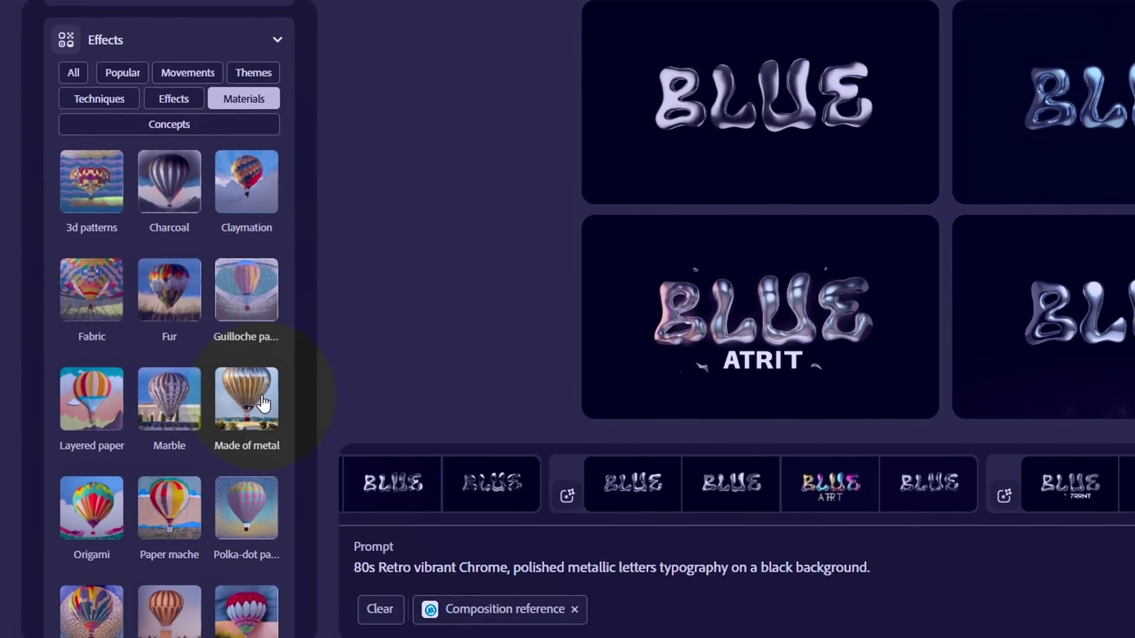
left_click(263, 404)
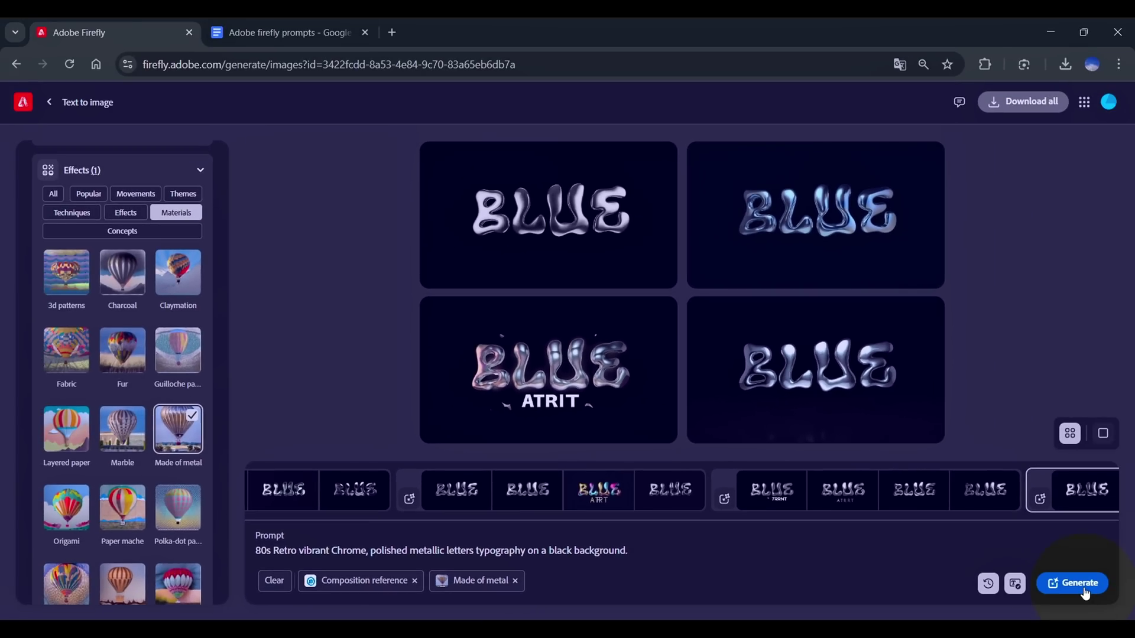
left_click(1086, 590)
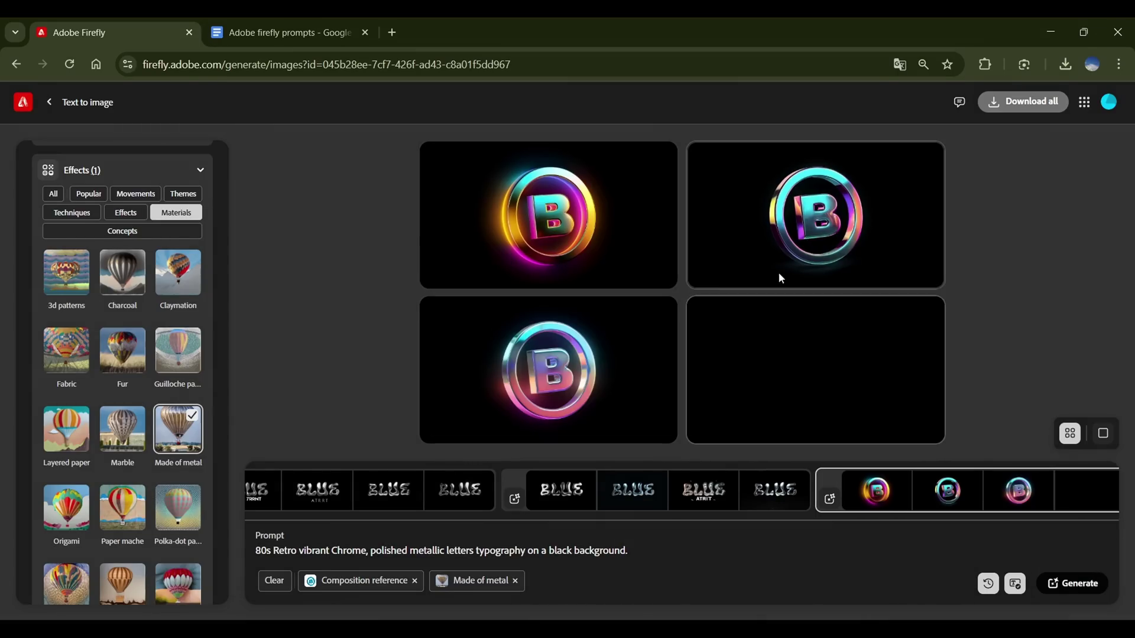
Step: Enlarge the second generated B logo image and step on to the next result
left_click(796, 219)
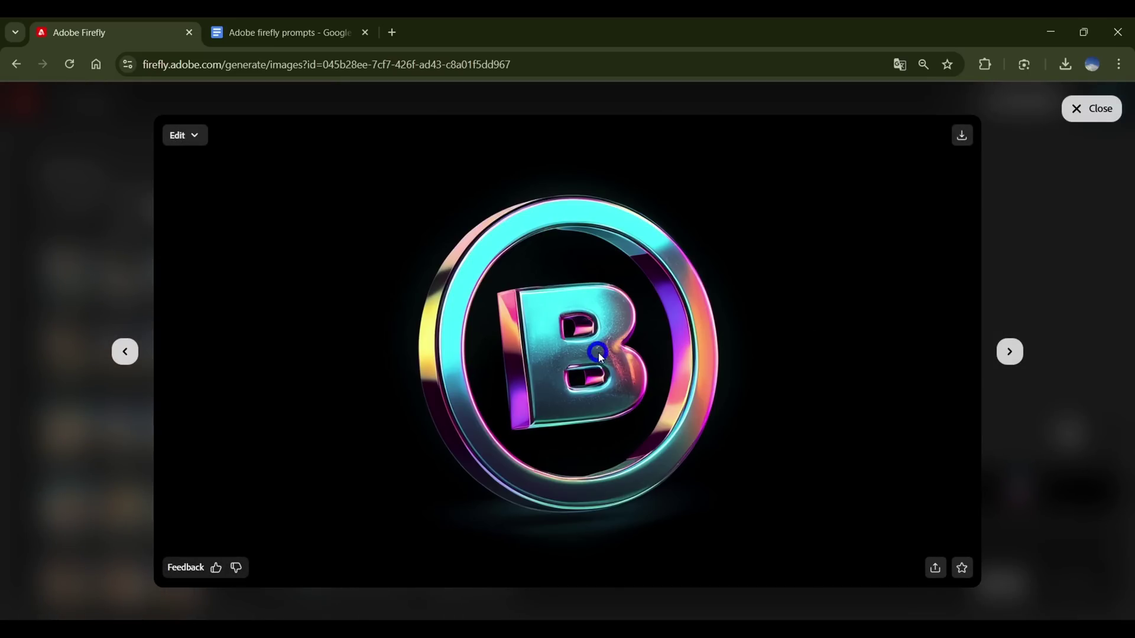
left_click(1009, 353)
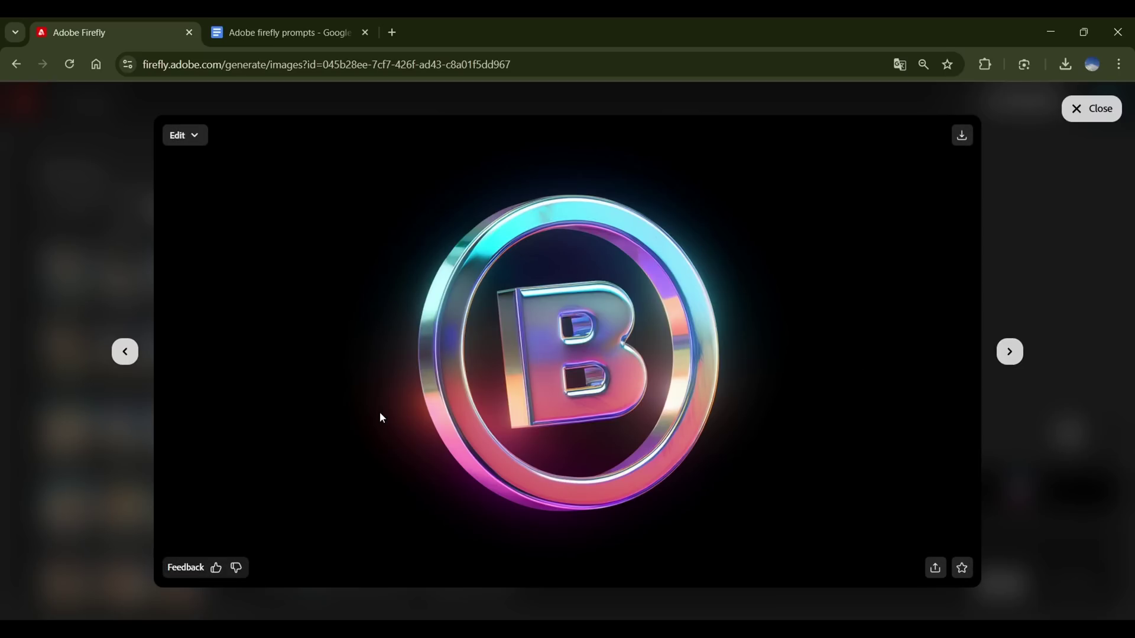
Step: Download the third and second chrome B logo images, view the first one and close the preview
left_click(962, 135)
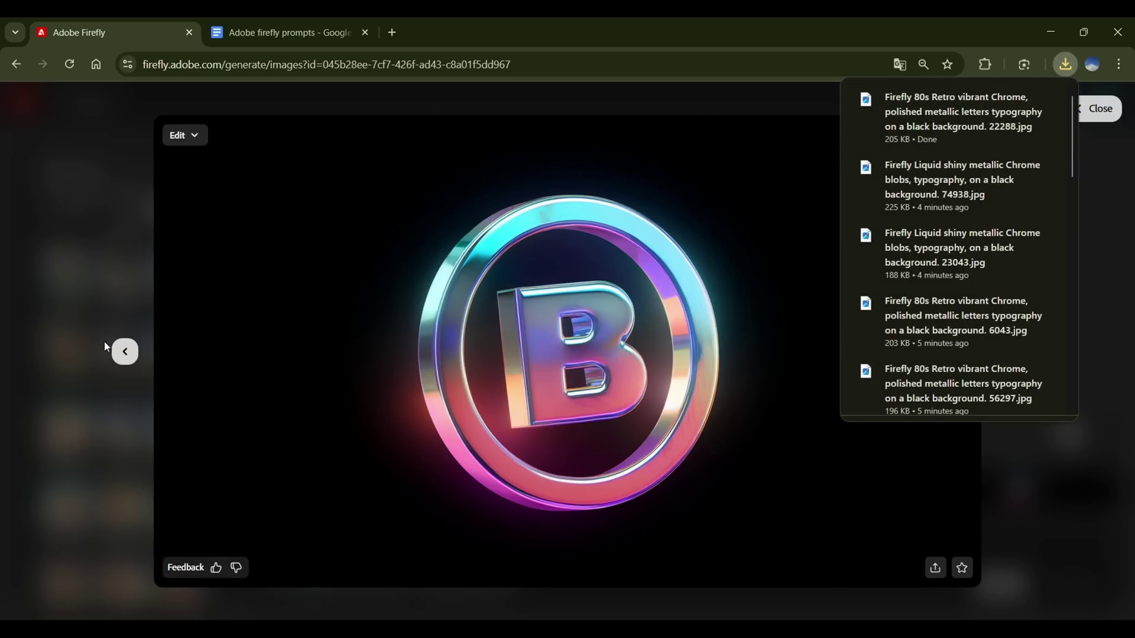
left_click(123, 351)
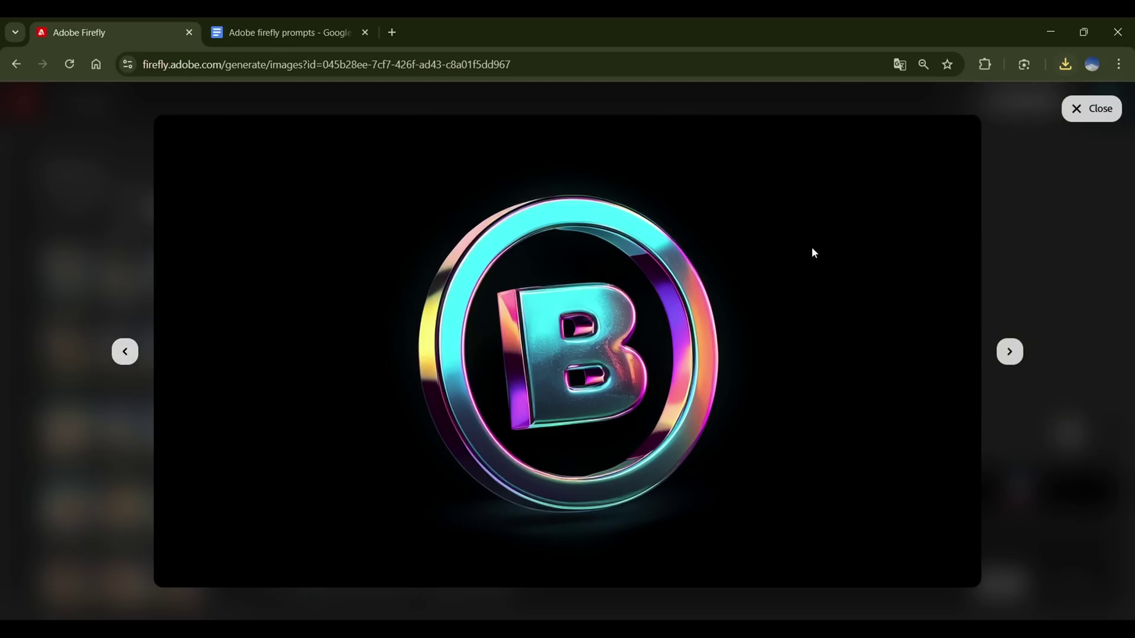
left_click(961, 136)
left_click(125, 351)
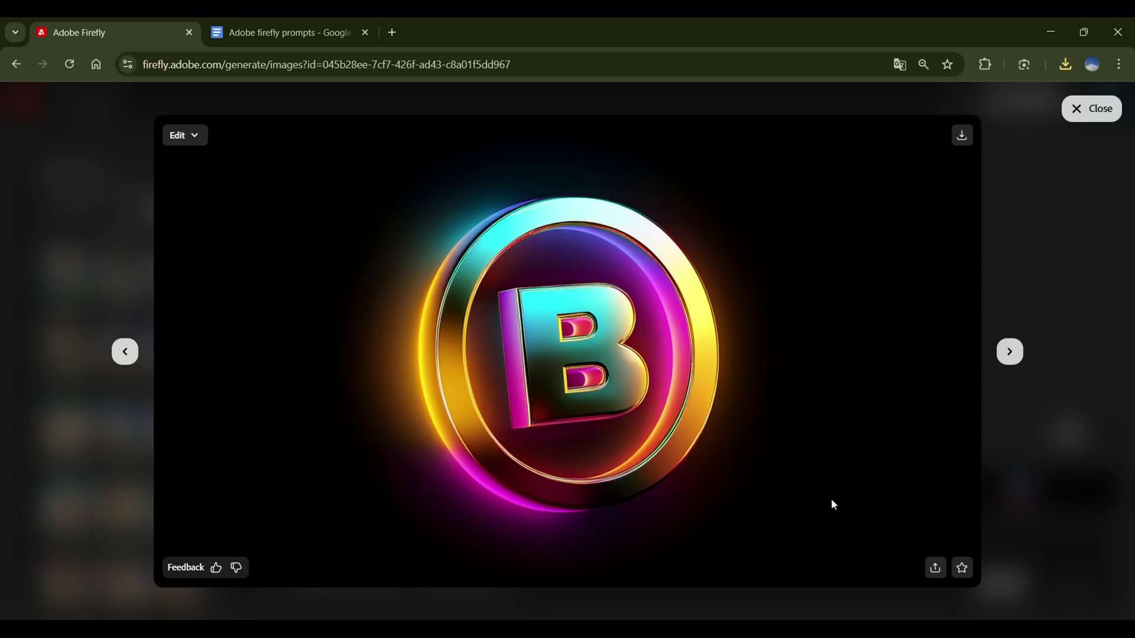
left_click(1092, 108)
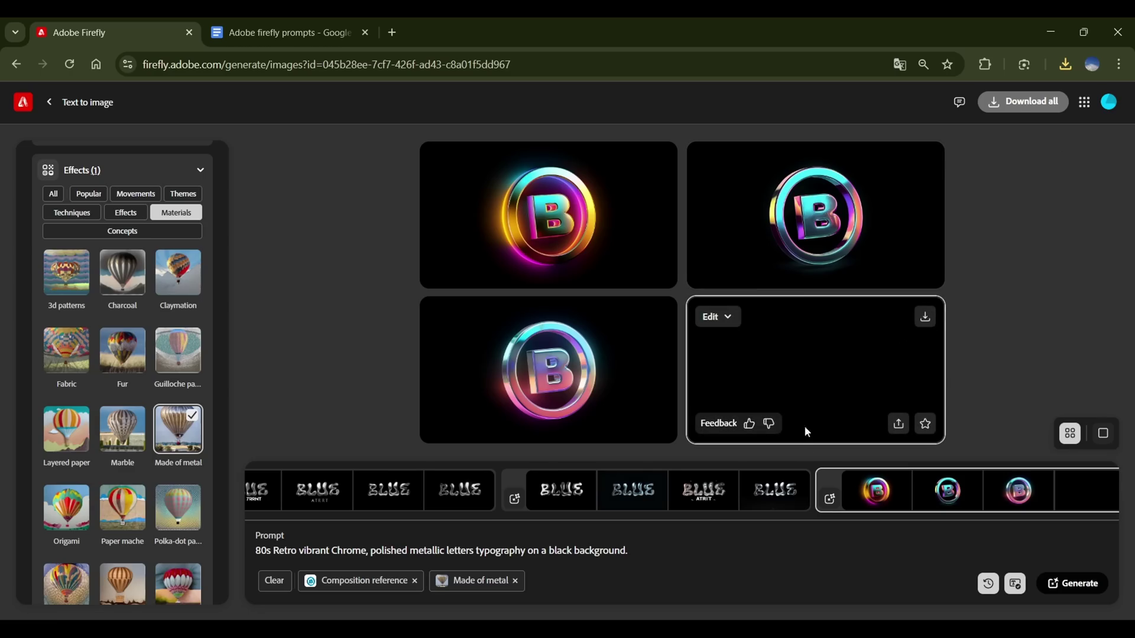
Step: Generate circled B logo images with the prompt "Cosmic Chrome nebula color, typography on a plain black background.", replacing "text" with "typography" in the pasted wording
key("ctrl+Tab")
left_click(151, 17)
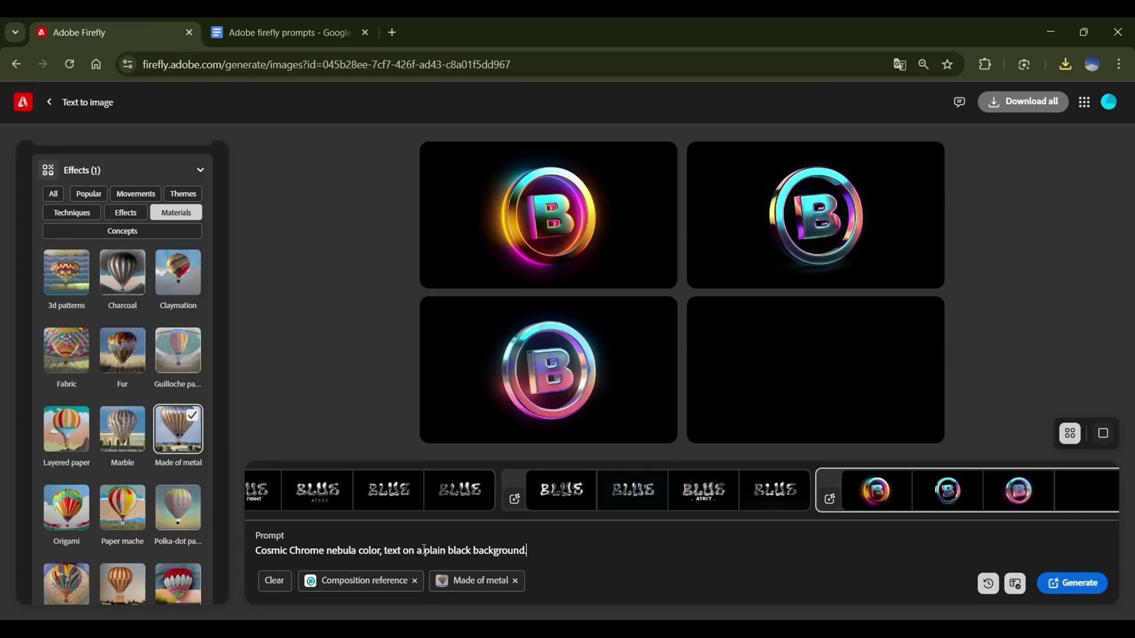
double_click(394, 550)
type("typography")
key("Return")
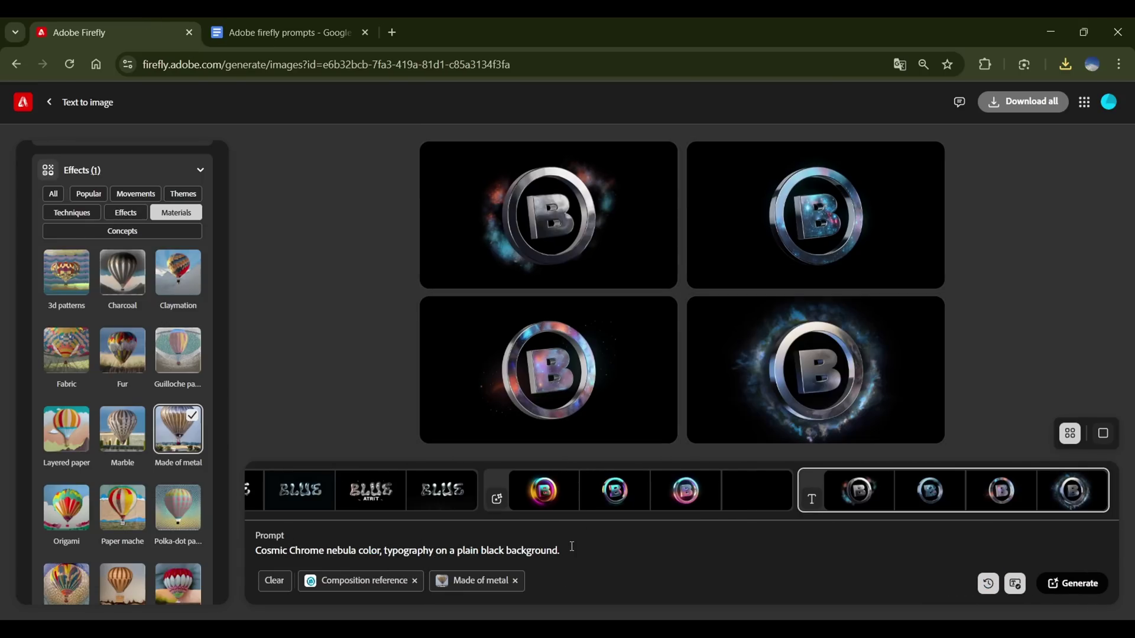
Step: Step through the enlarged nebula B logo results, download the third image and close the preview after viewing the fourth
left_click(587, 218)
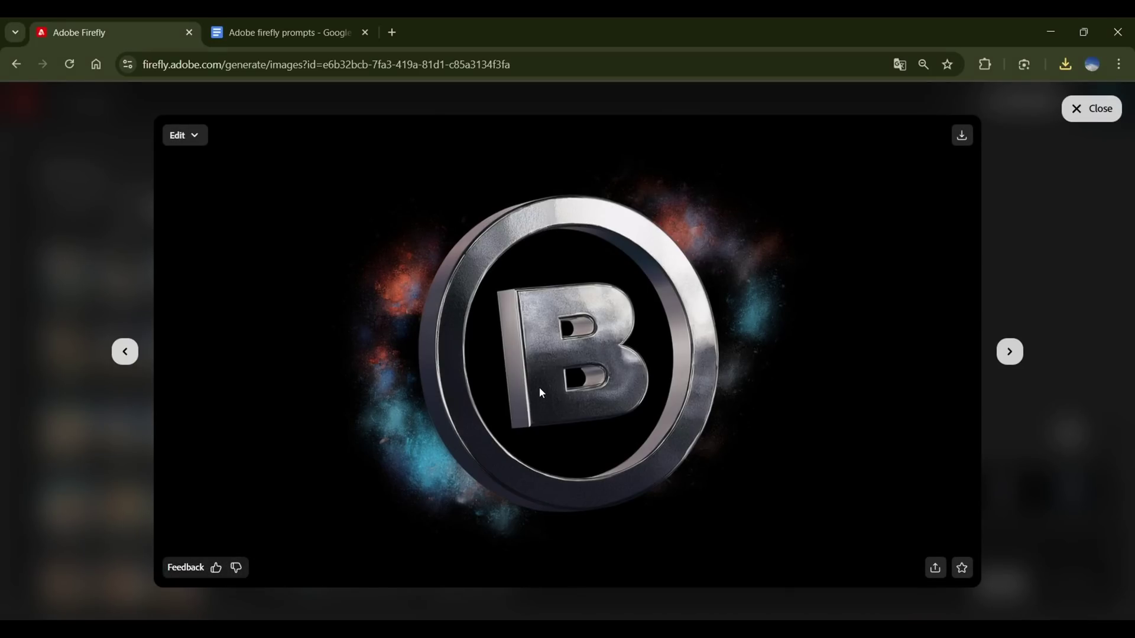
left_click(1008, 354)
mouse_move(719, 296)
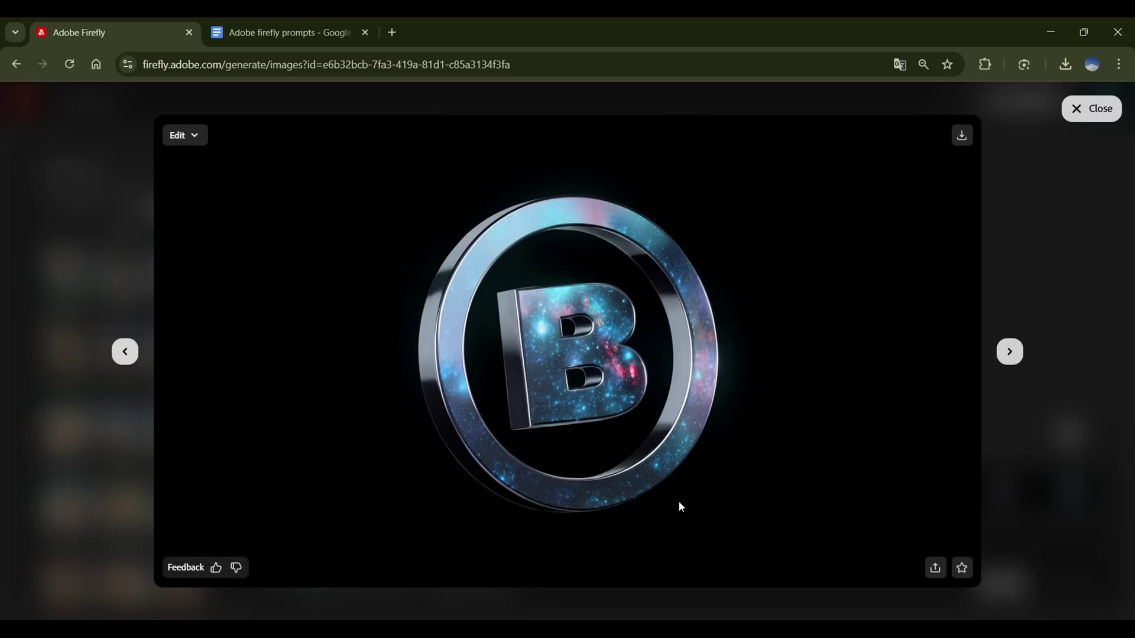
left_click(1009, 351)
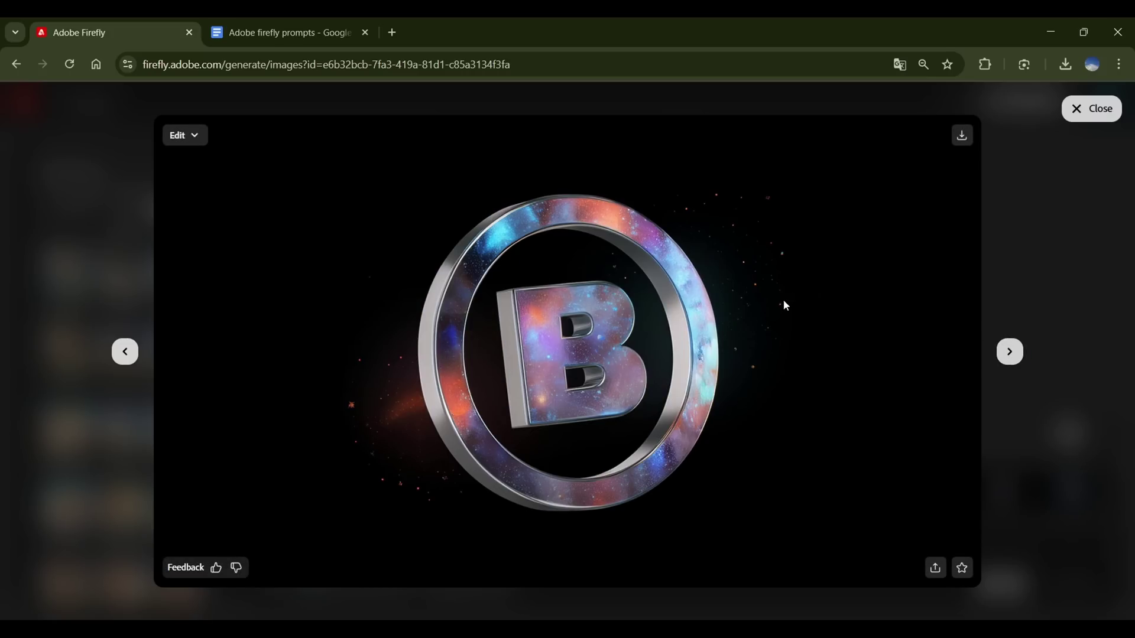
left_click(960, 135)
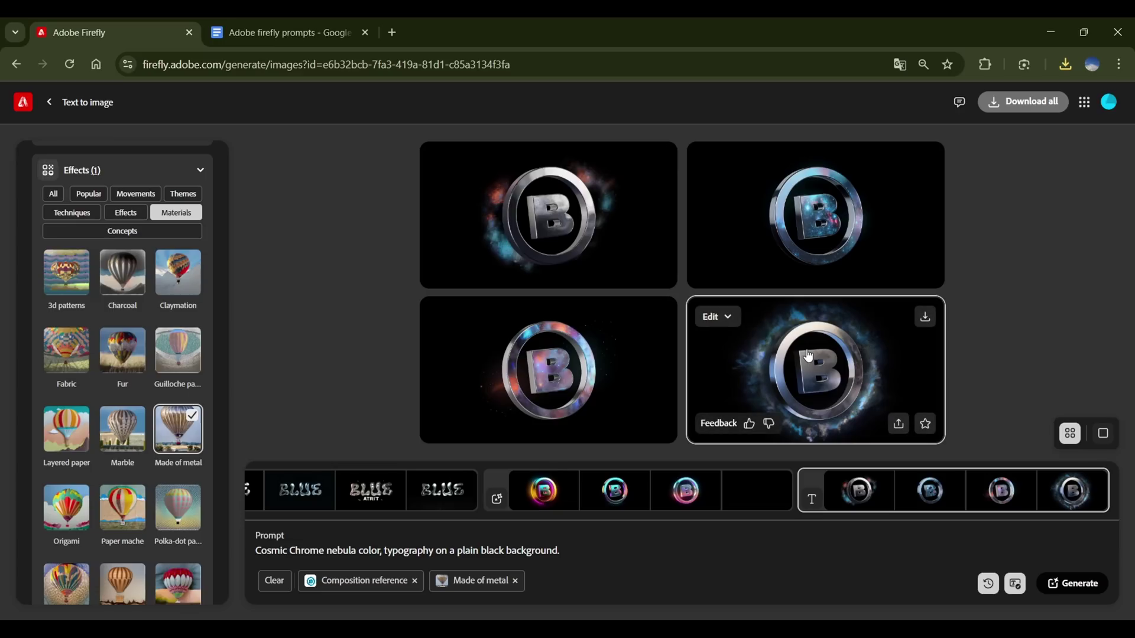
left_click(806, 349)
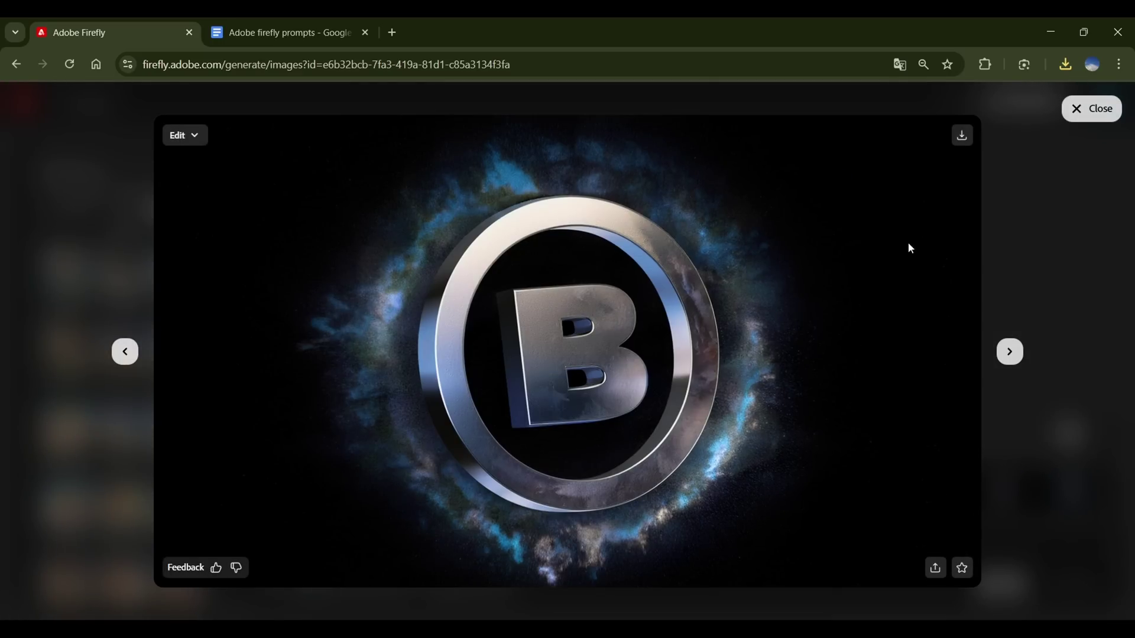
left_click(1092, 108)
left_click(145, 313)
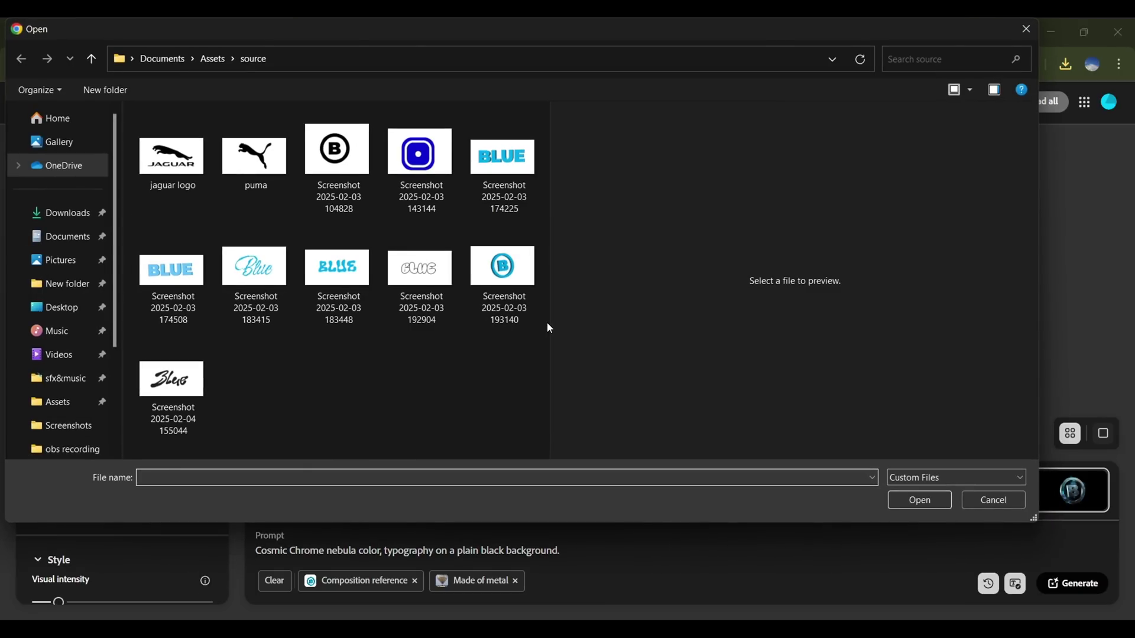
left_click(503, 162)
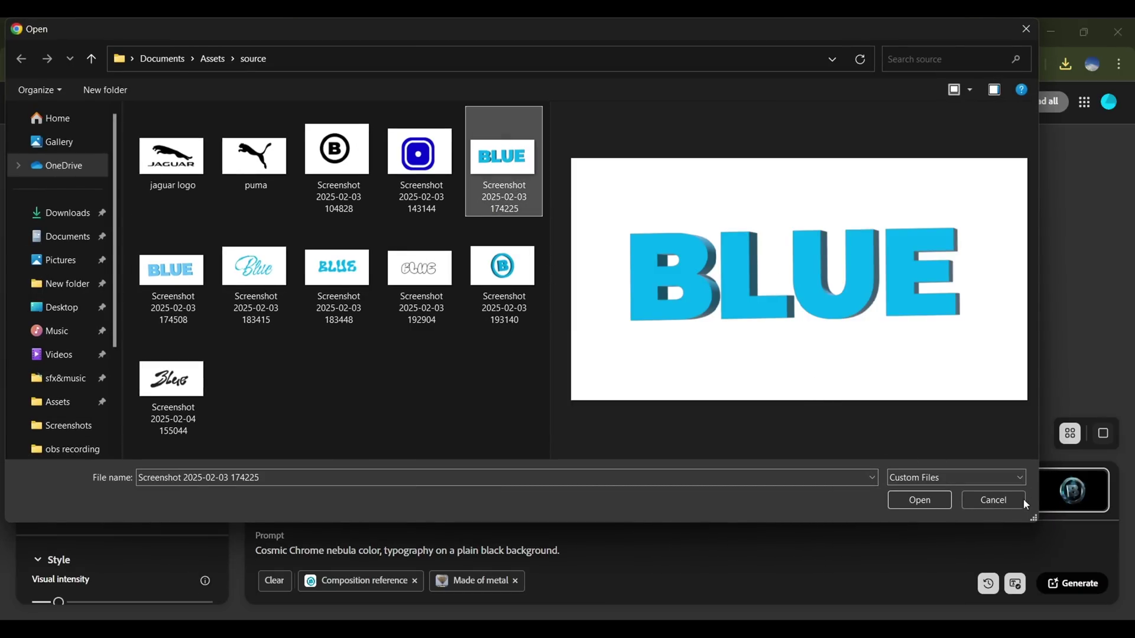
left_click(919, 500)
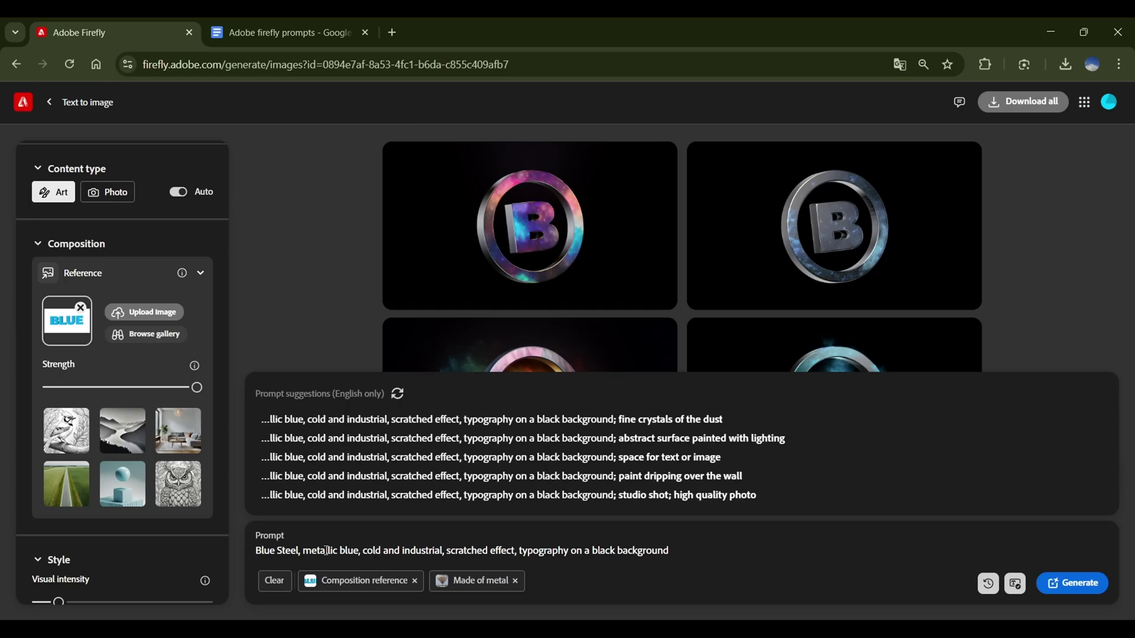
left_click(1087, 595)
scroll(195, 508, "down", 3)
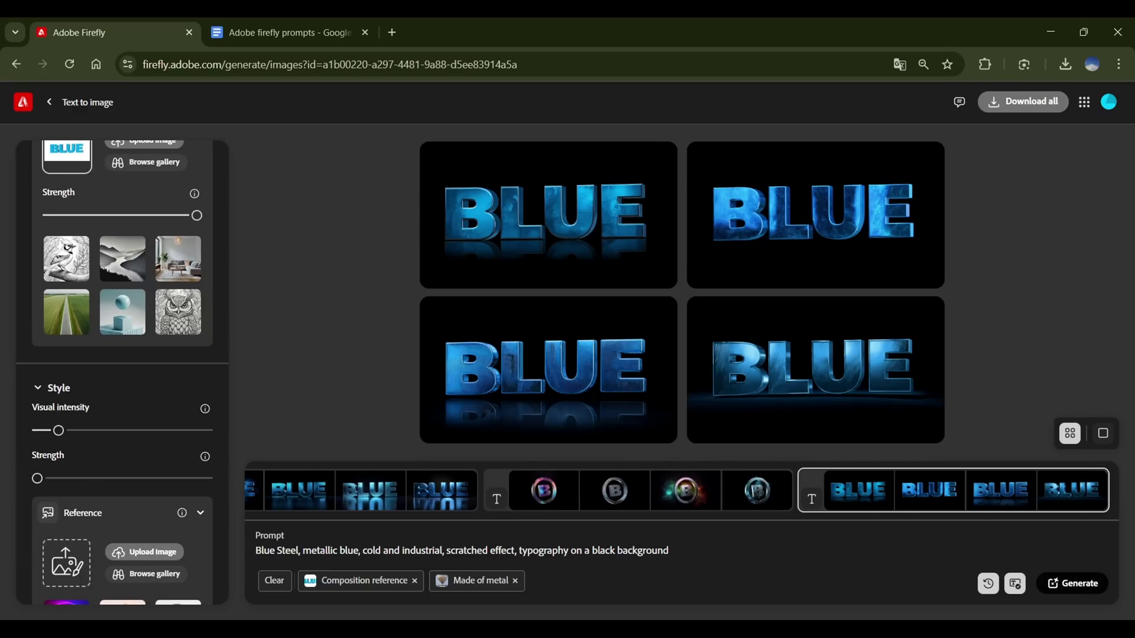
Step: Enlarge the generated blue steel BLUE images and step through them to compare the metal surfaces and reflections
left_click(562, 243)
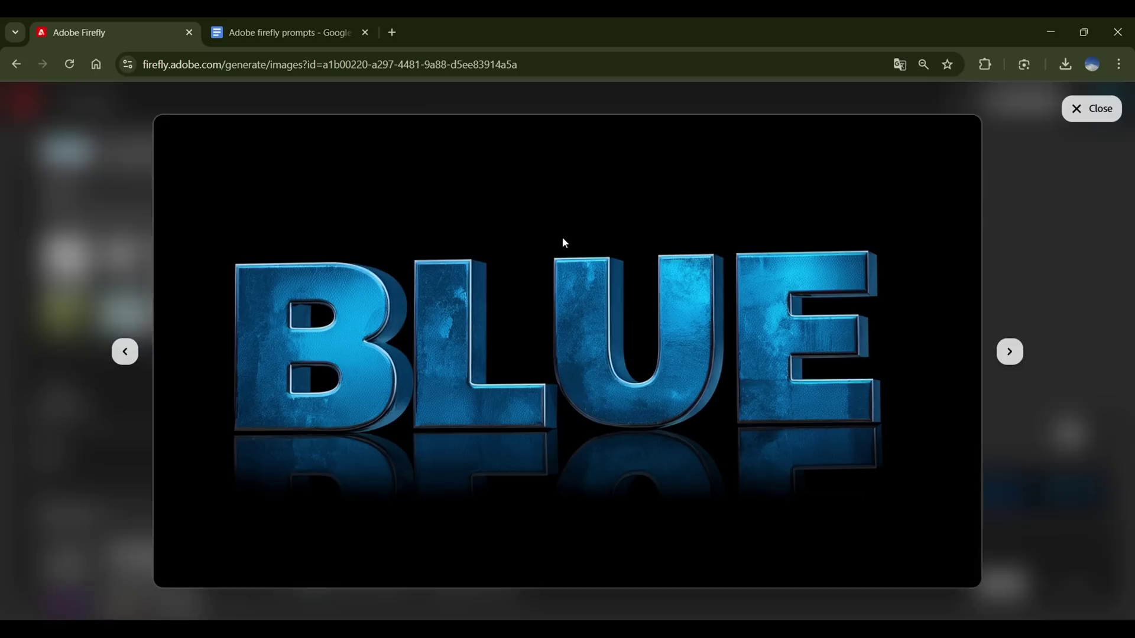
mouse_move(765, 354)
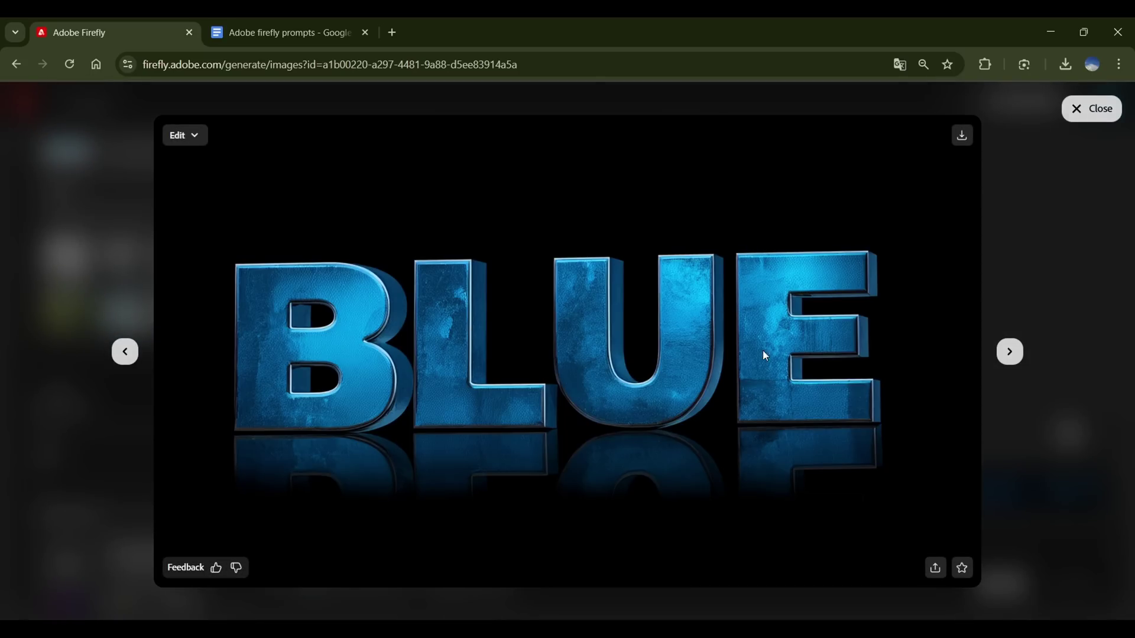
left_click(1010, 354)
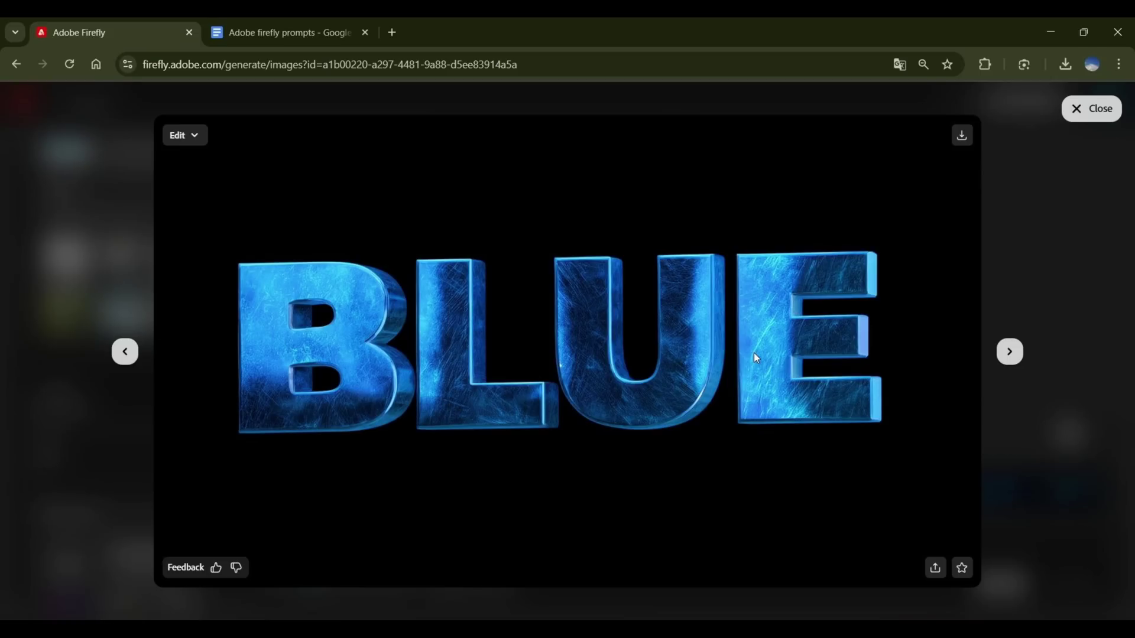
key("Escape")
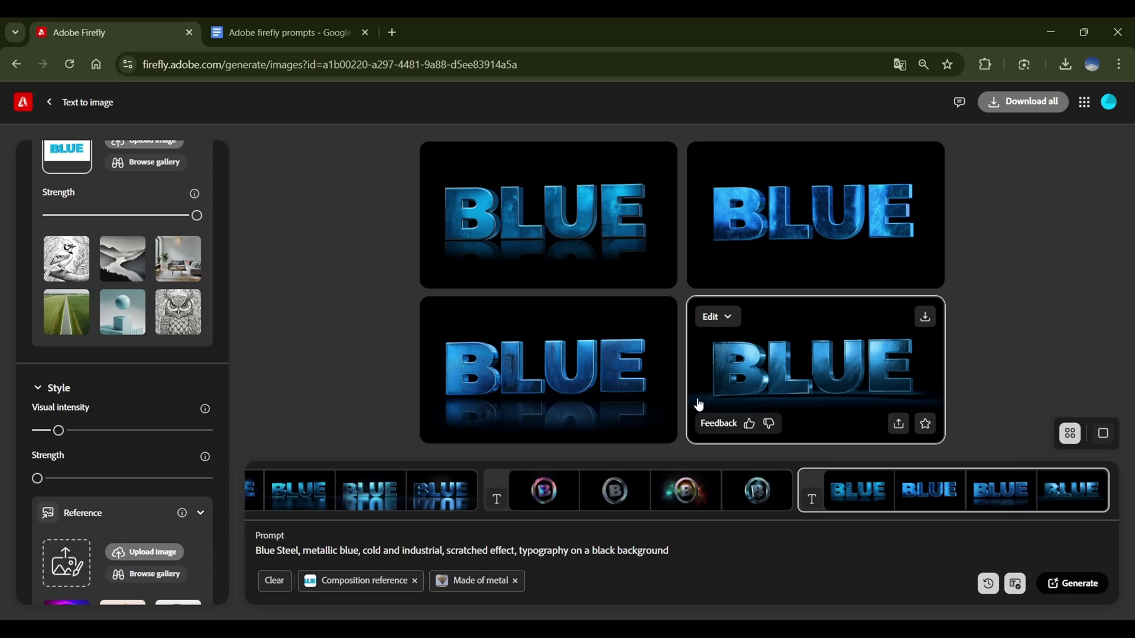
left_click(894, 398)
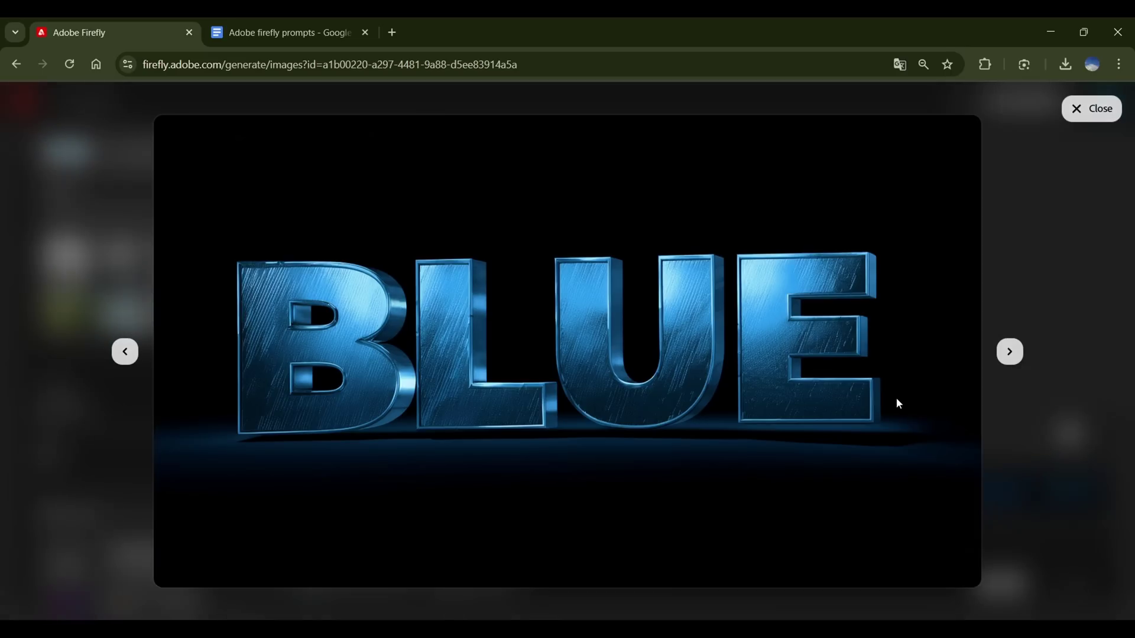
left_click(128, 352)
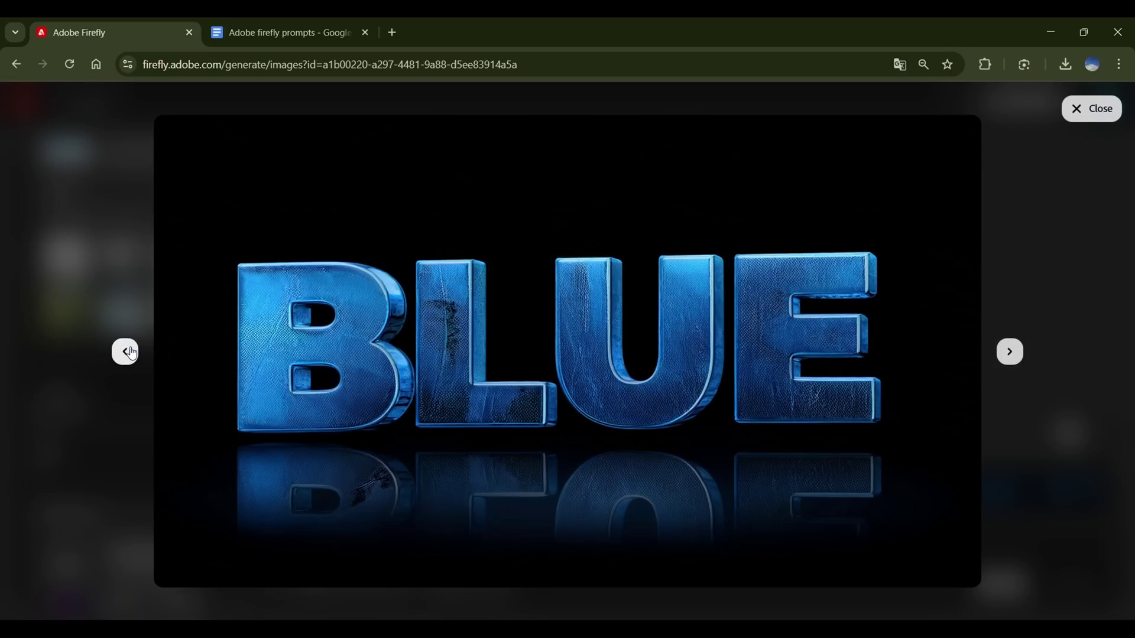
left_click(128, 352)
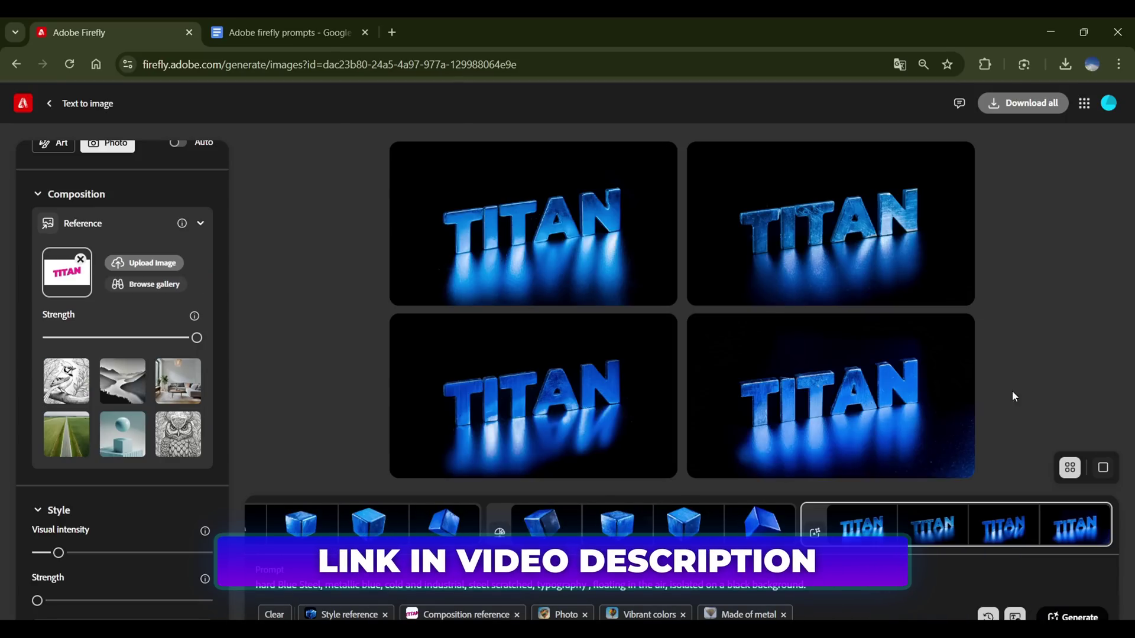
Step: Enlarge the first blue steel TITAN image and step through the other results
left_click(545, 266)
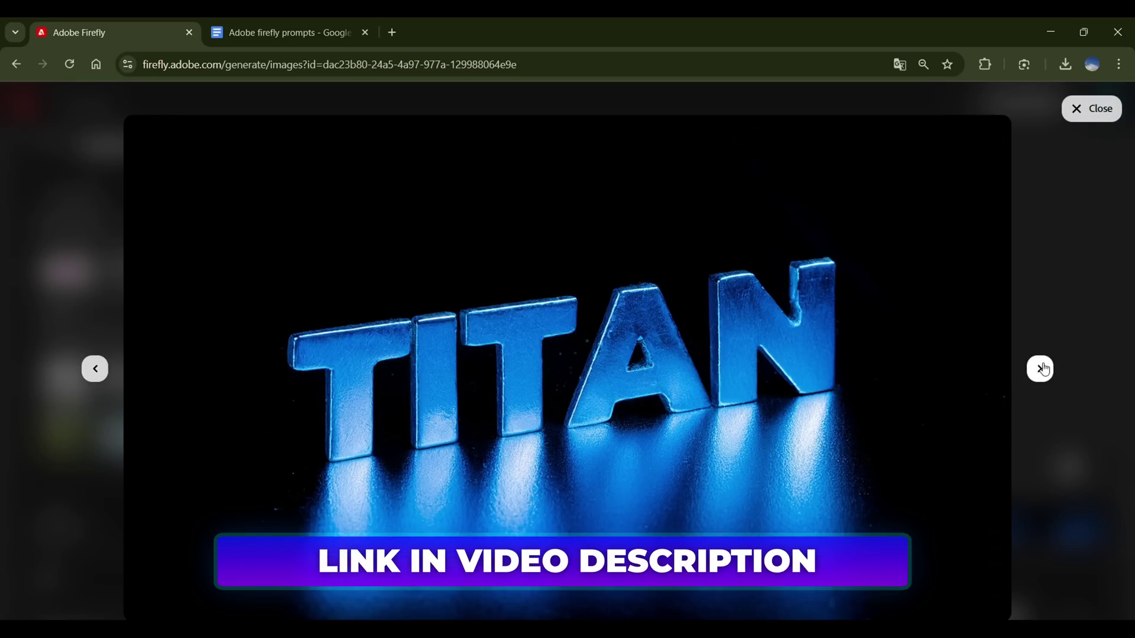
left_click(1040, 369)
left_click(1040, 369)
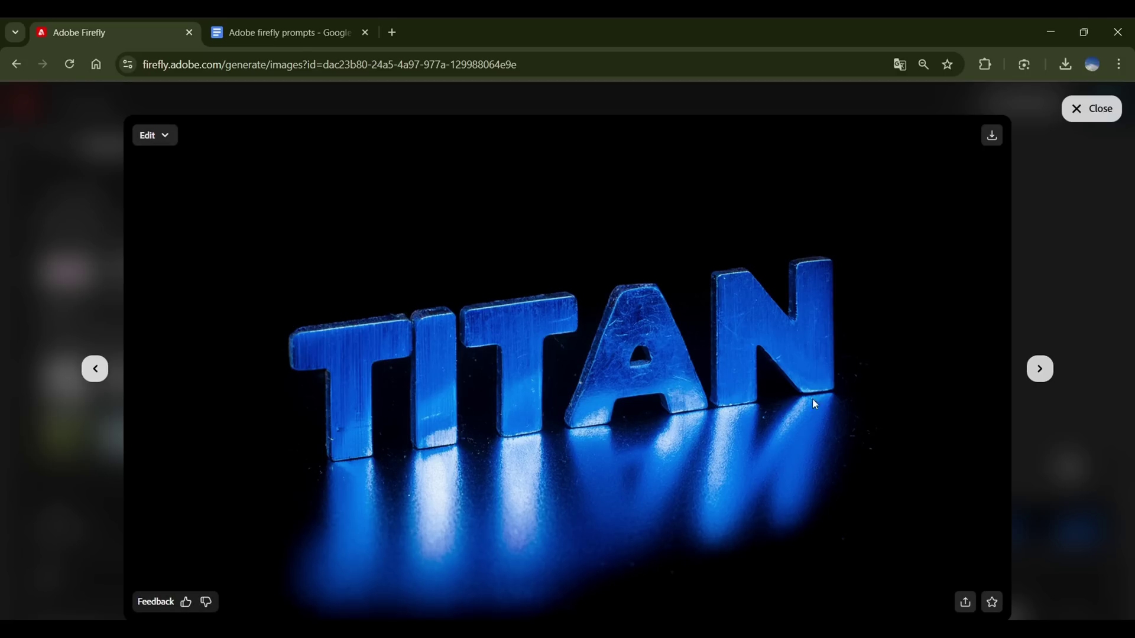
left_click(1051, 368)
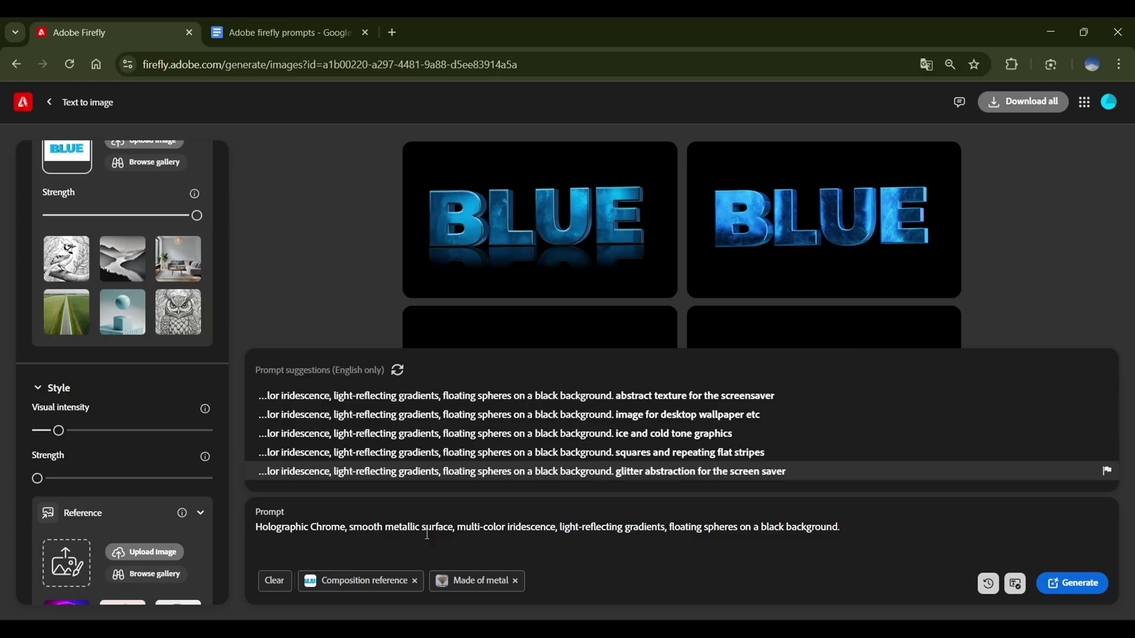
key("ctrl+a")
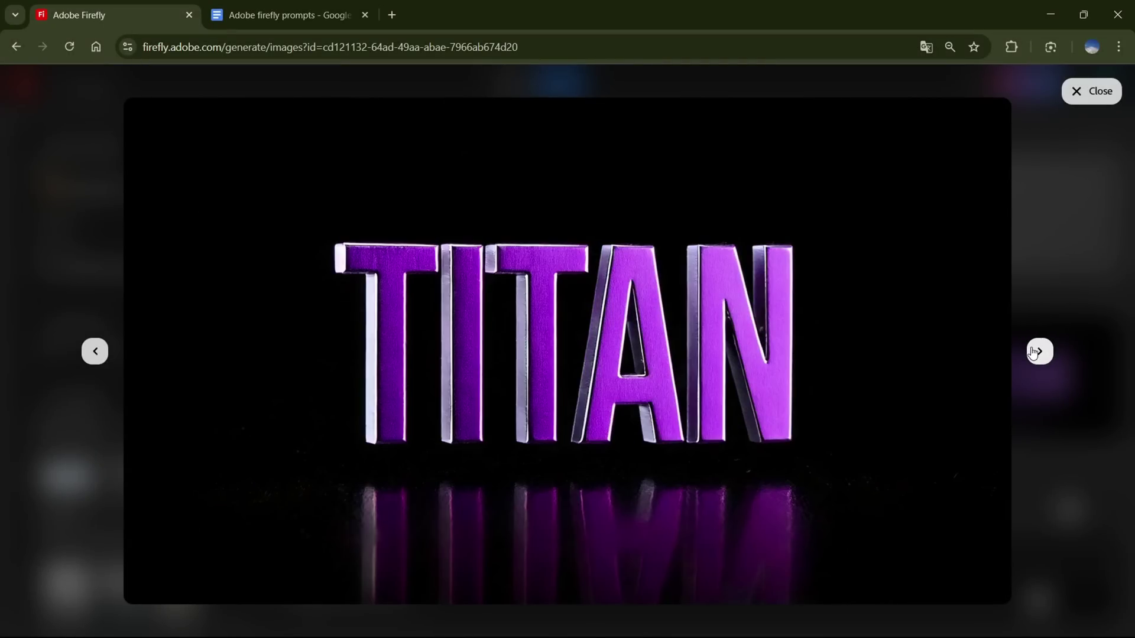
Step: View the next purple TITAN result, close the preview and upgrade all the generated images
left_click(1033, 353)
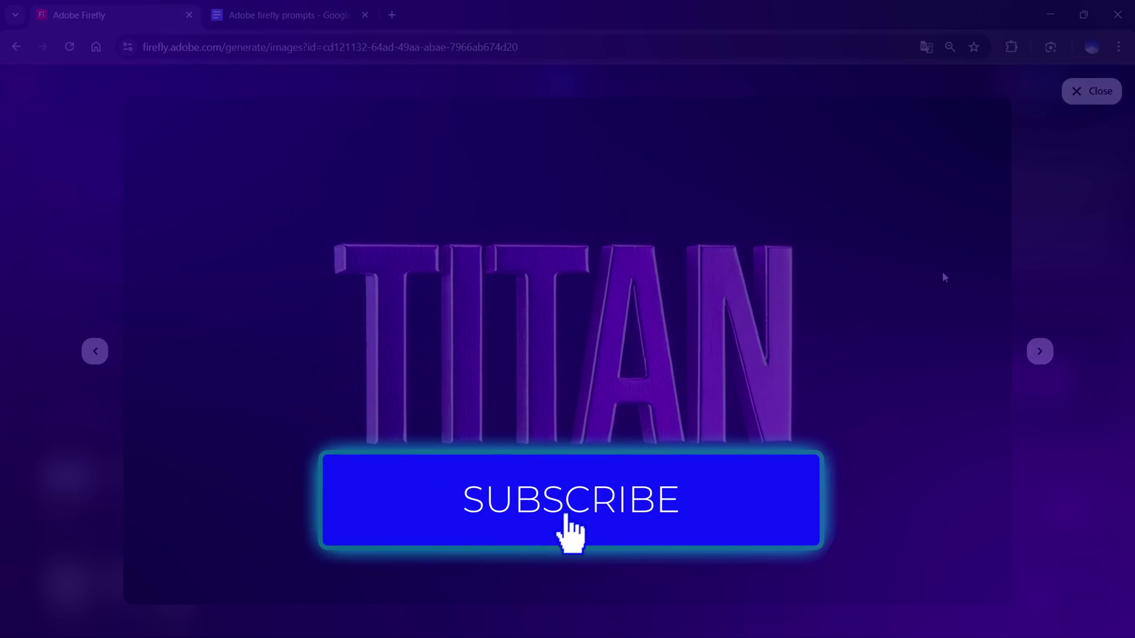
key("Escape")
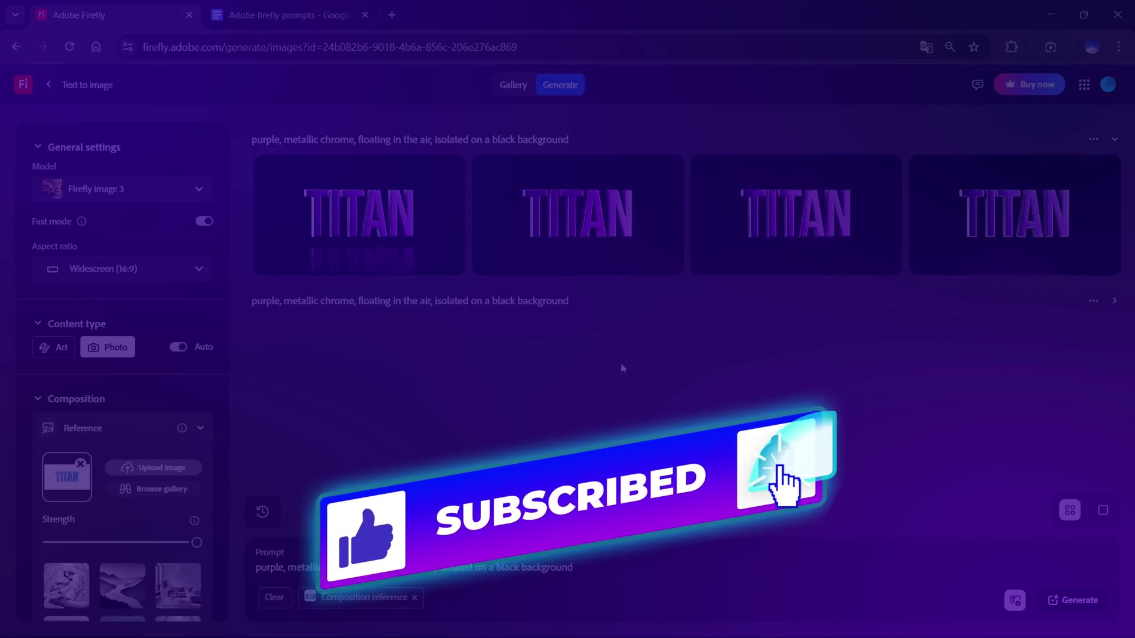
key("Return")
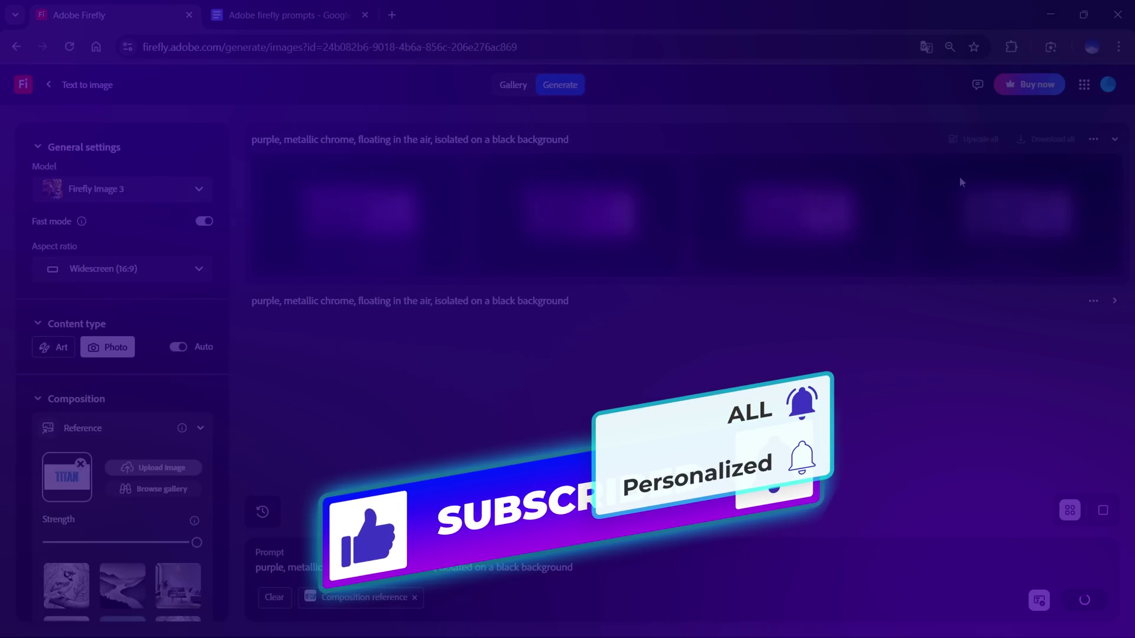